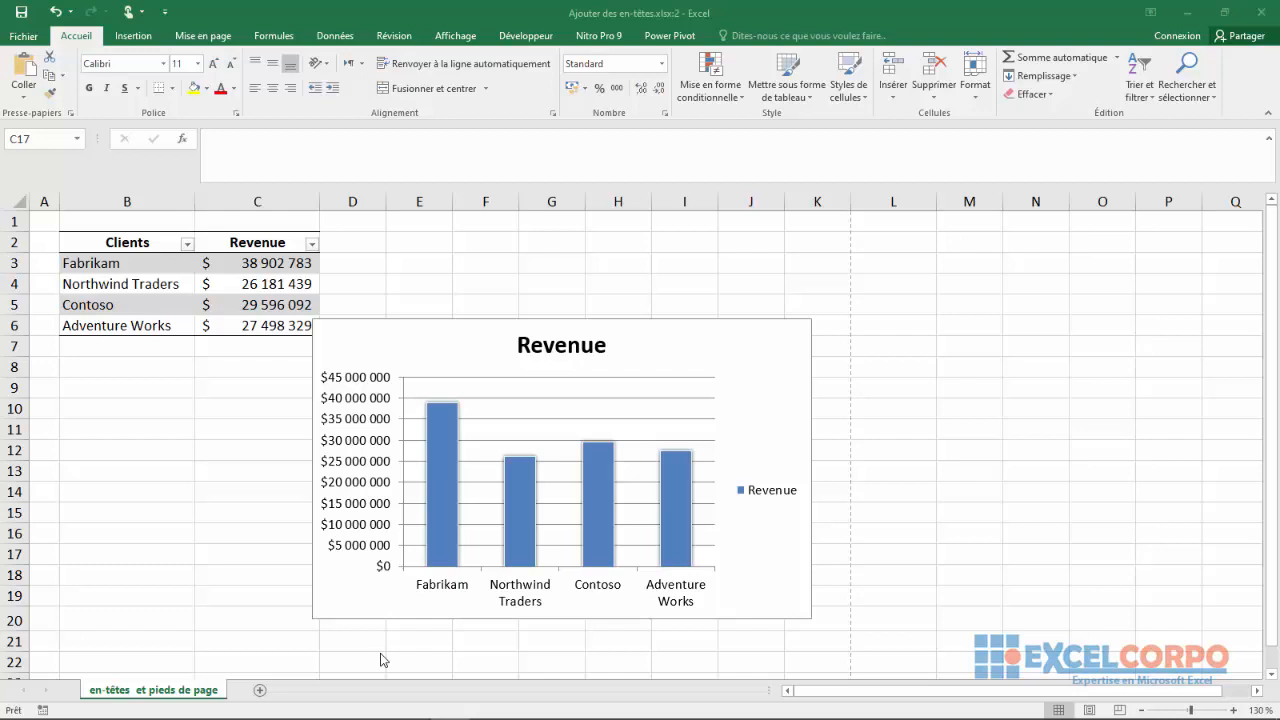
- Insert a header and footer on the worksheet from cell M4 to start header editing
{"action": "left_click", "coordinate": [130, 38]}
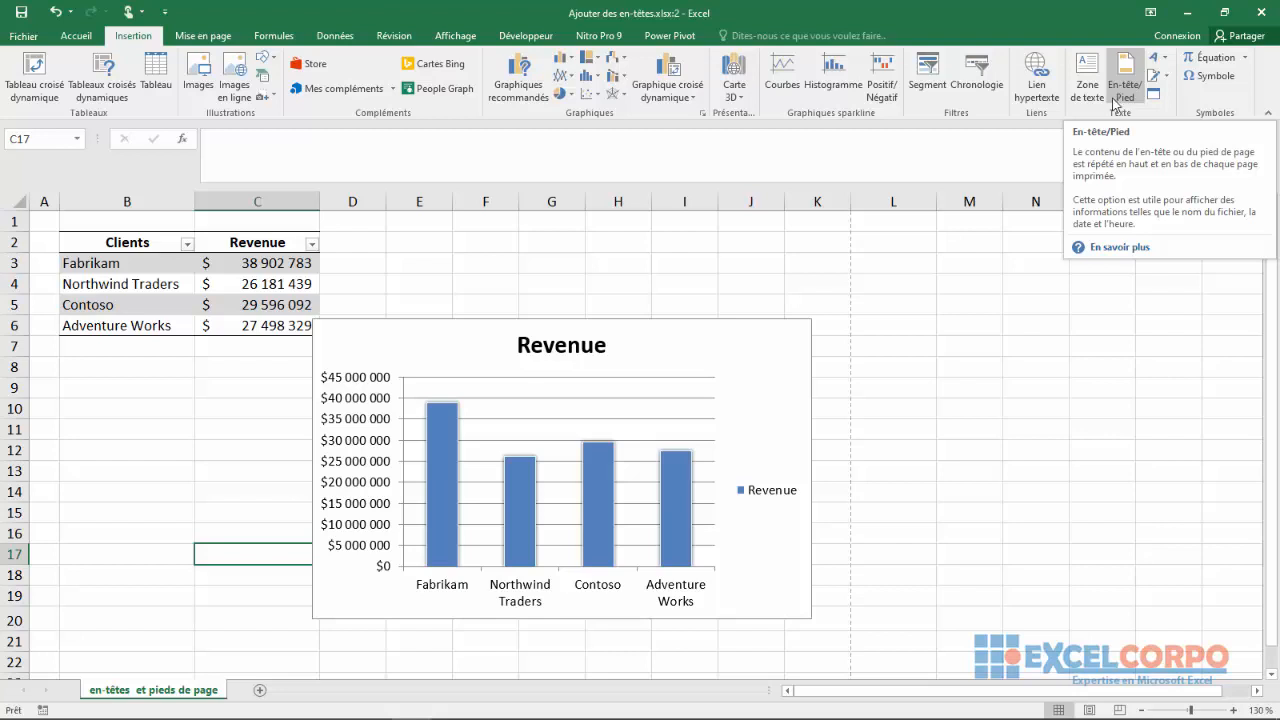
{"action": "left_click", "coordinate": [1121, 94]}
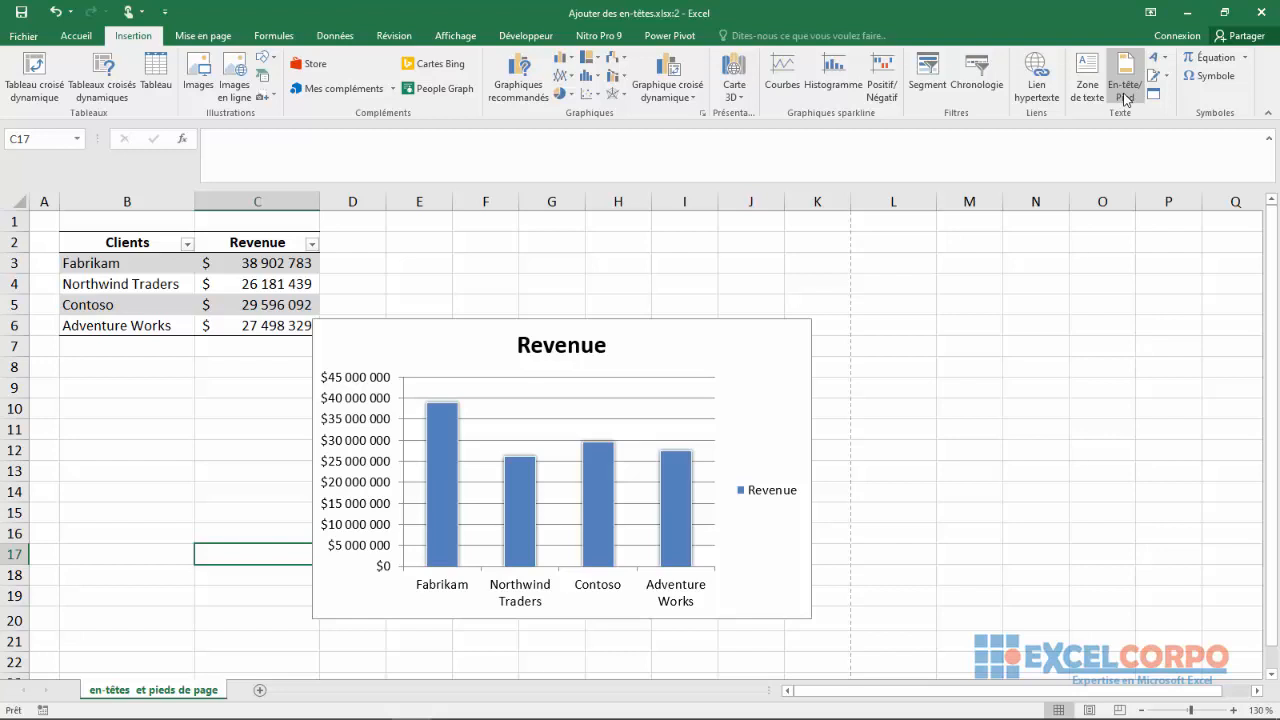
{"action": "left_click", "coordinate": [972, 285]}
{"action": "left_click", "coordinate": [128, 11]}
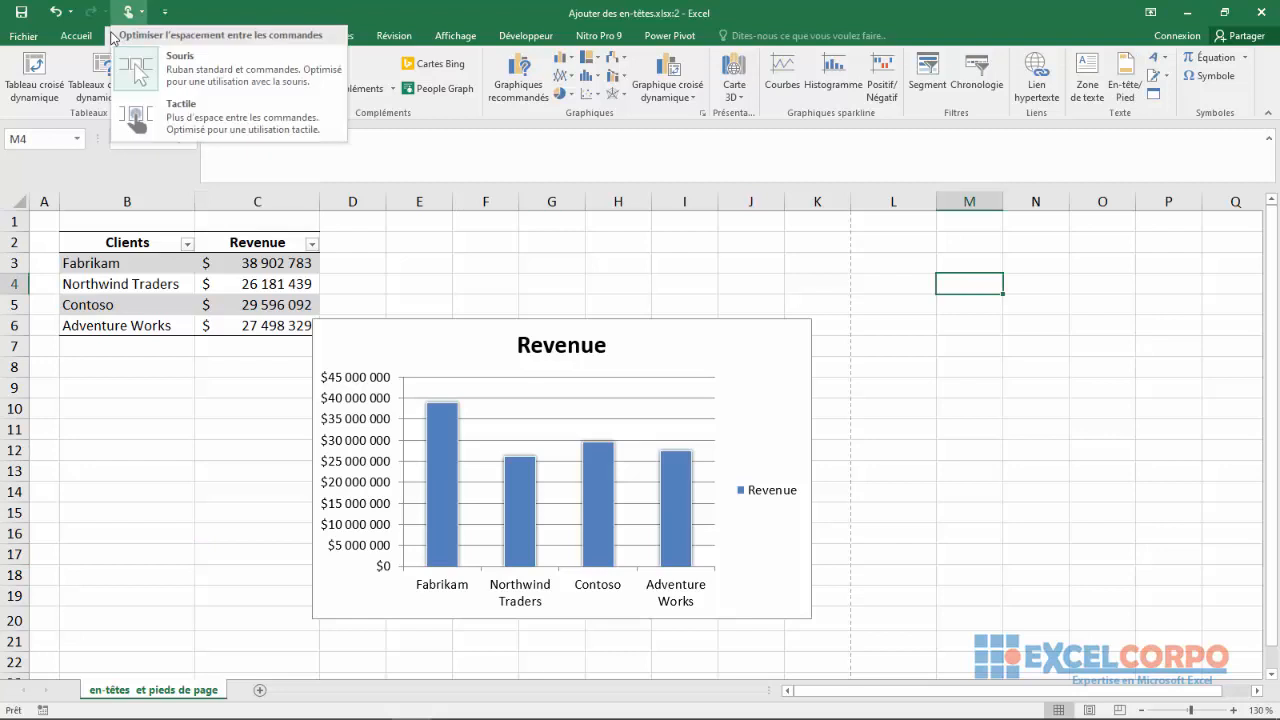
{"action": "left_click", "coordinate": [100, 36]}
{"action": "left_click", "coordinate": [122, 40]}
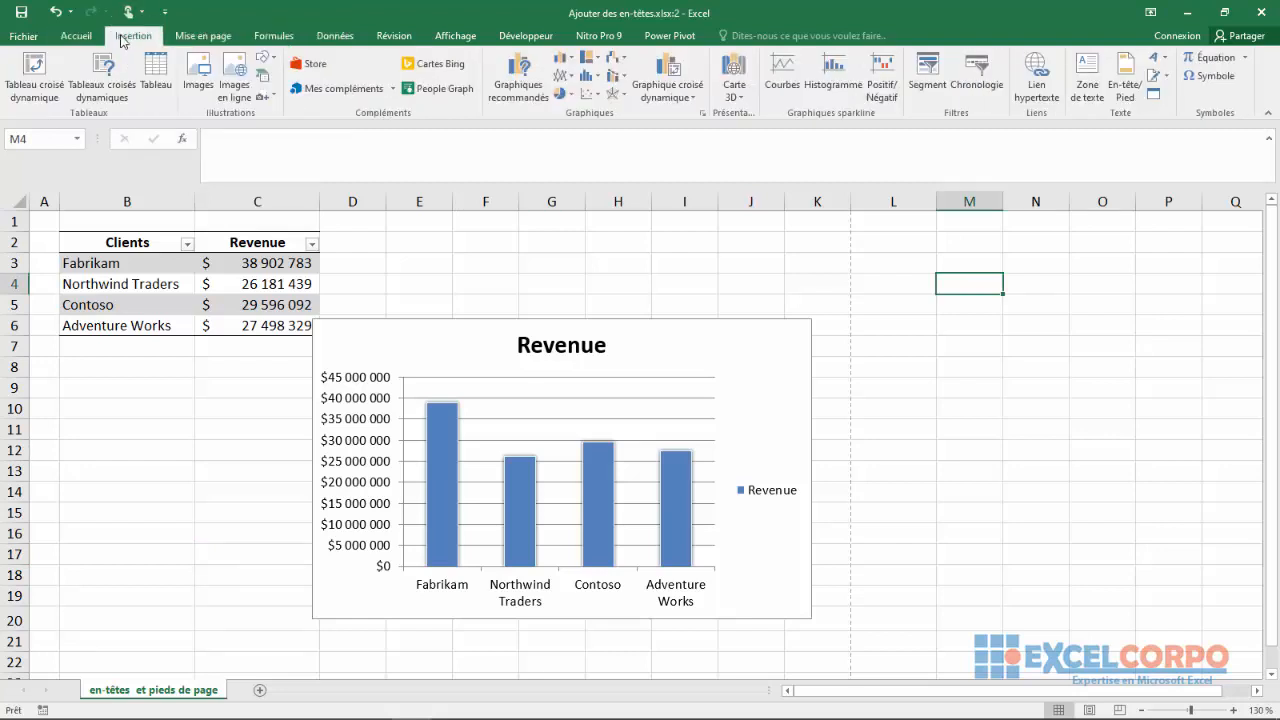
{"action": "left_click", "coordinate": [1125, 90]}
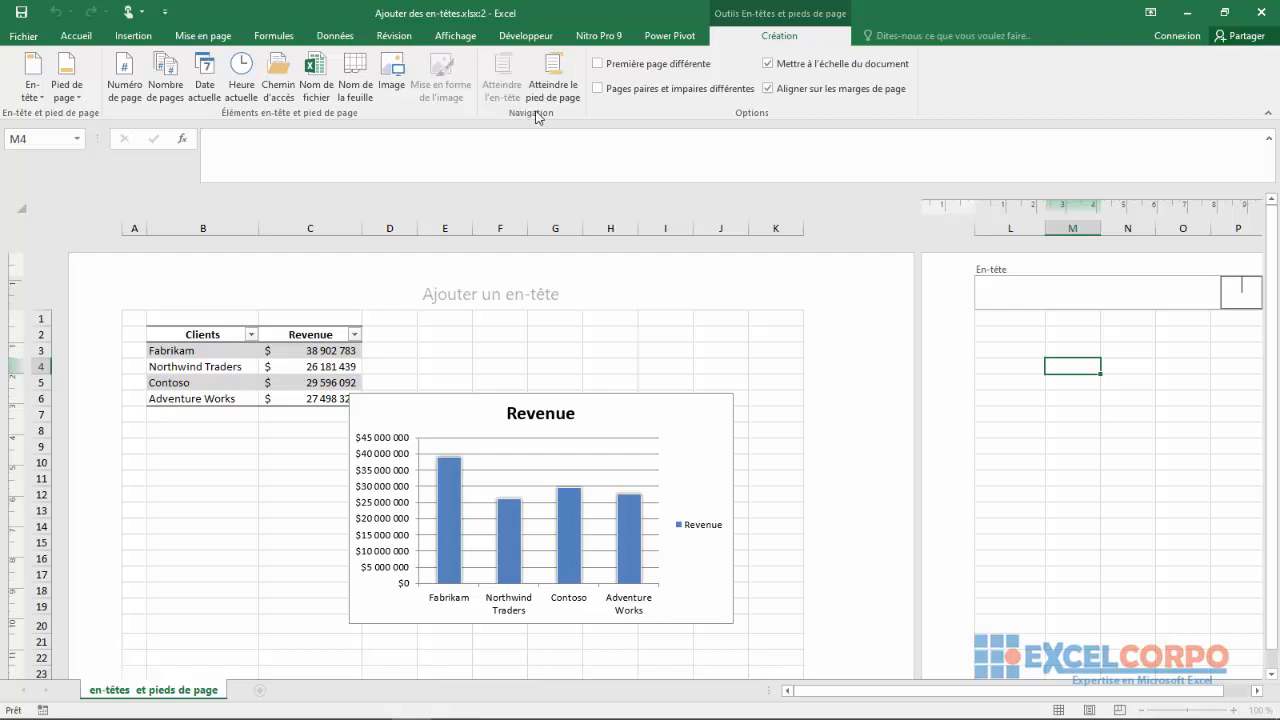
- Activate the centre header section of the first page, view its footer area, and return to the header
{"action": "left_click", "coordinate": [486, 296]}
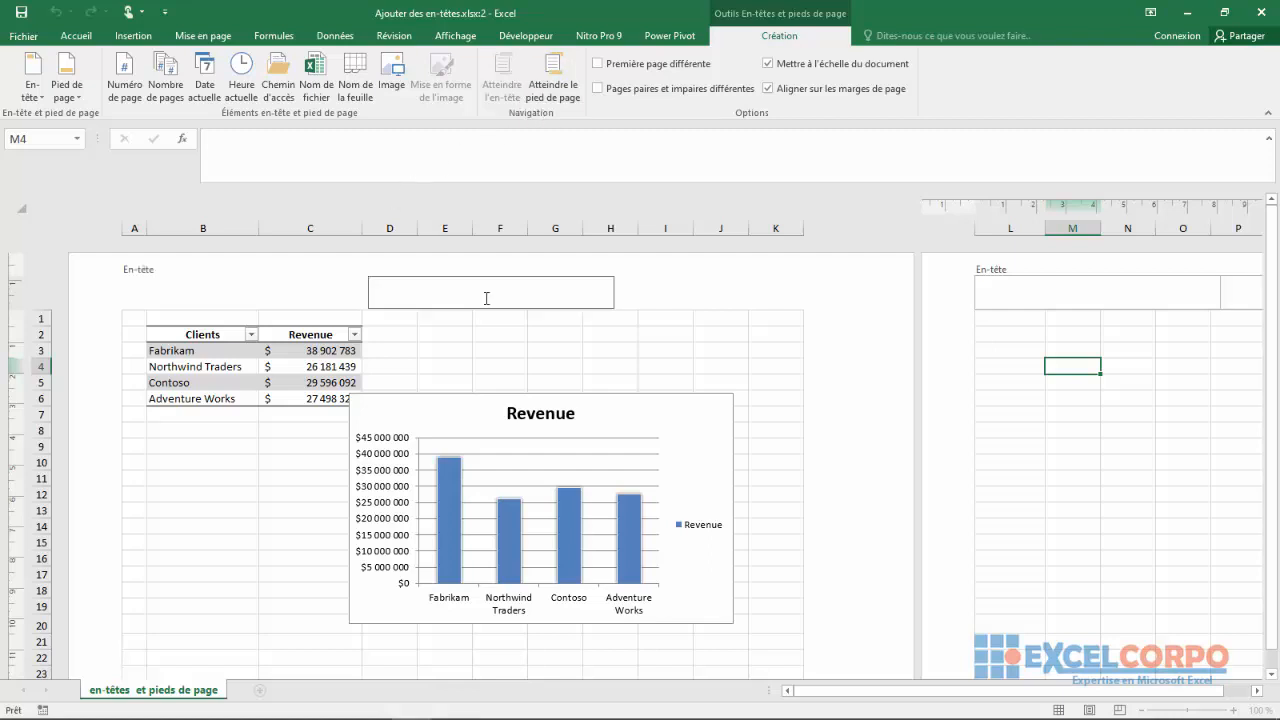
{"action": "left_click", "coordinate": [350, 266]}
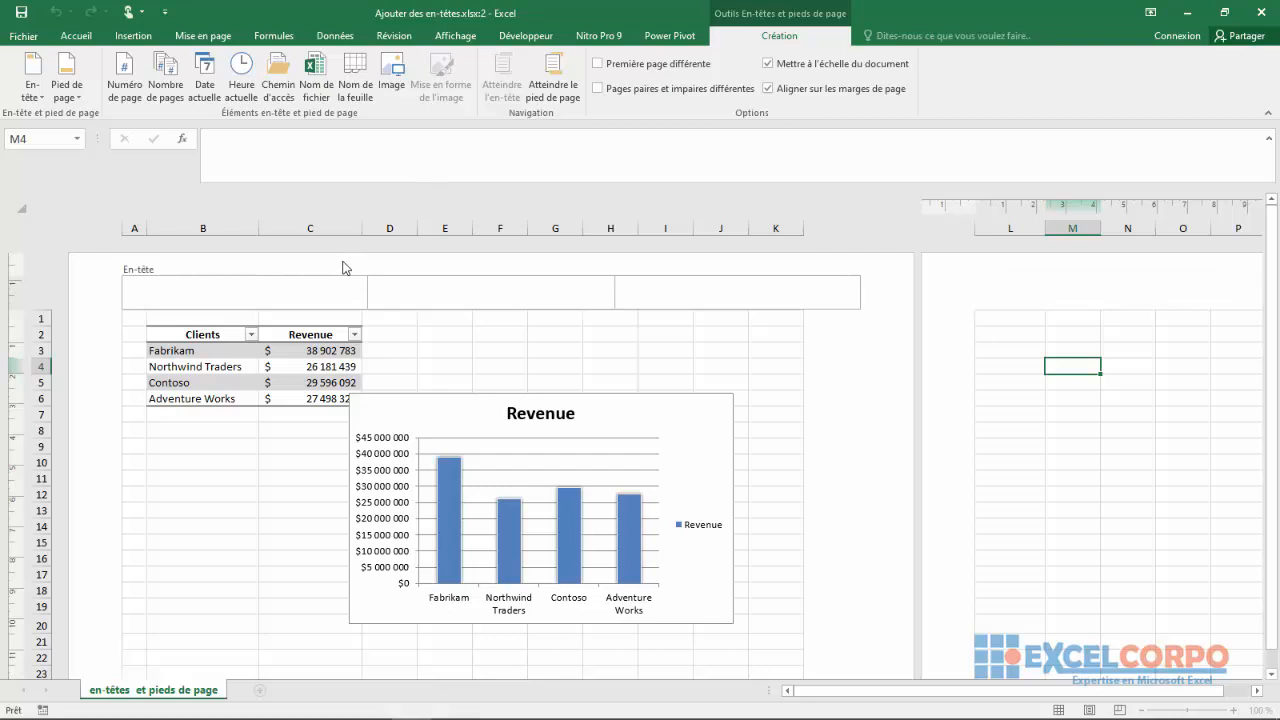
{"action": "left_click", "coordinate": [494, 302]}
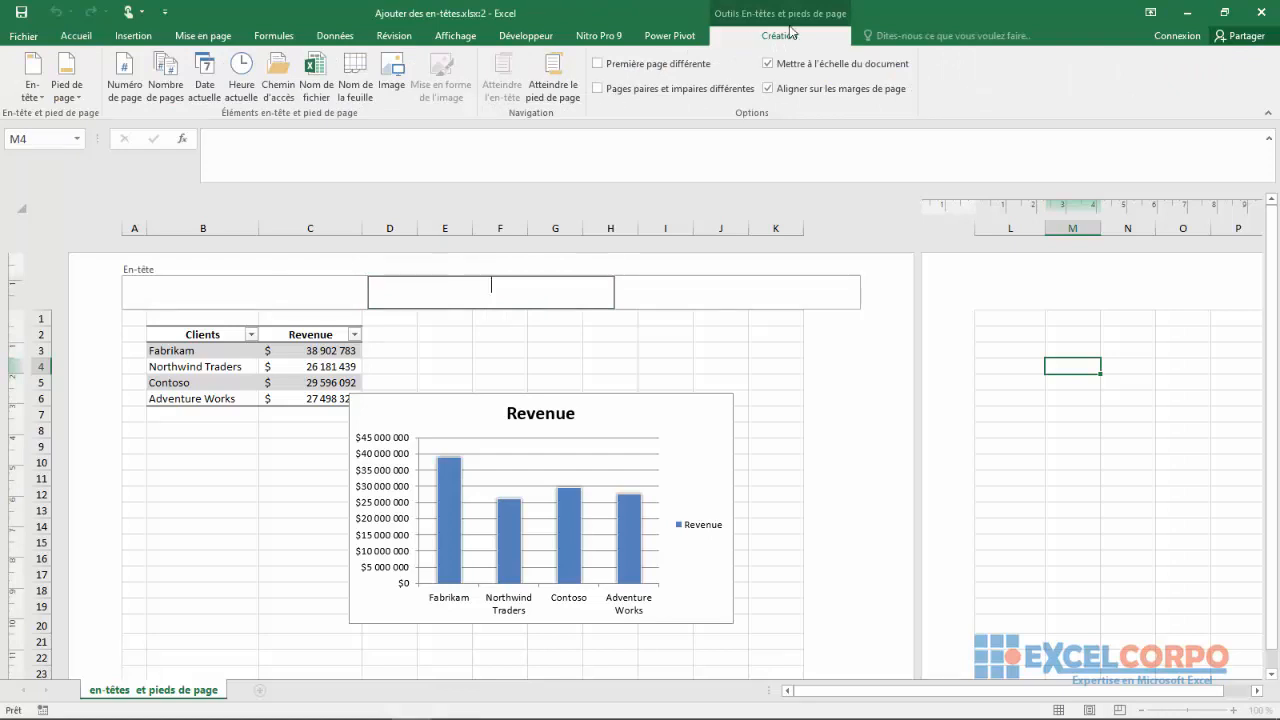
{"action": "left_click", "coordinate": [545, 104]}
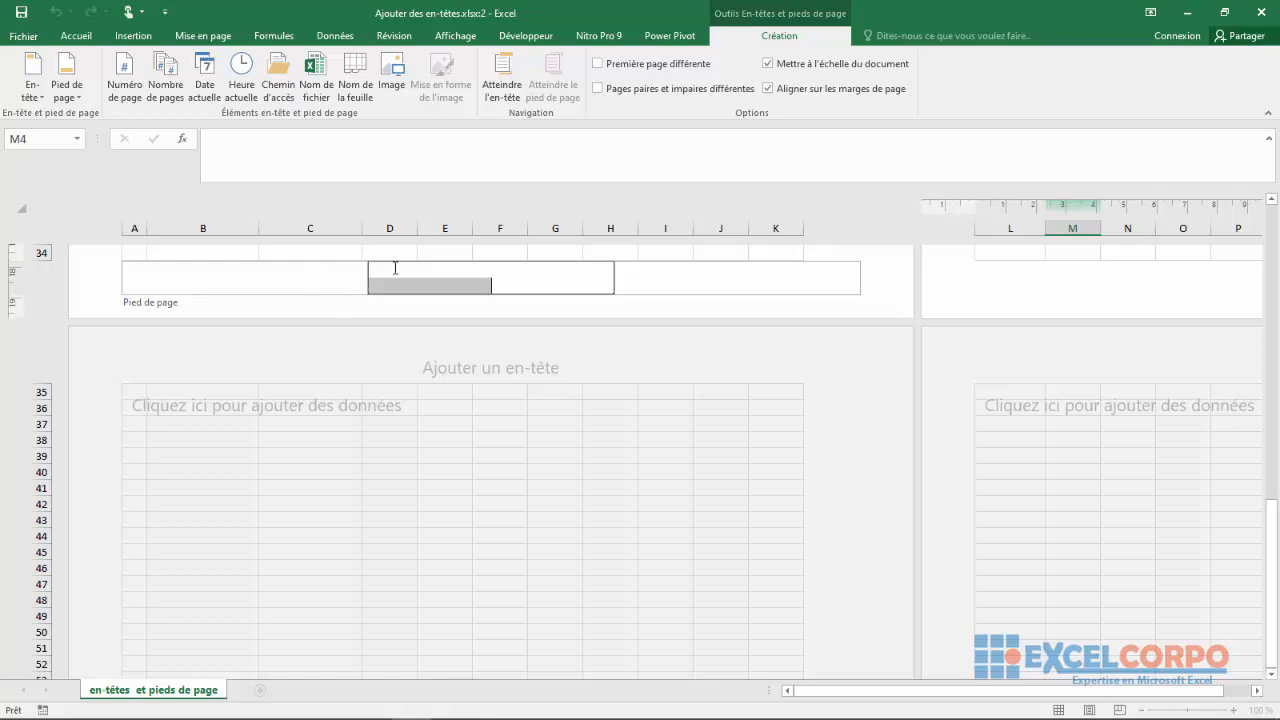
{"action": "left_click", "coordinate": [497, 95]}
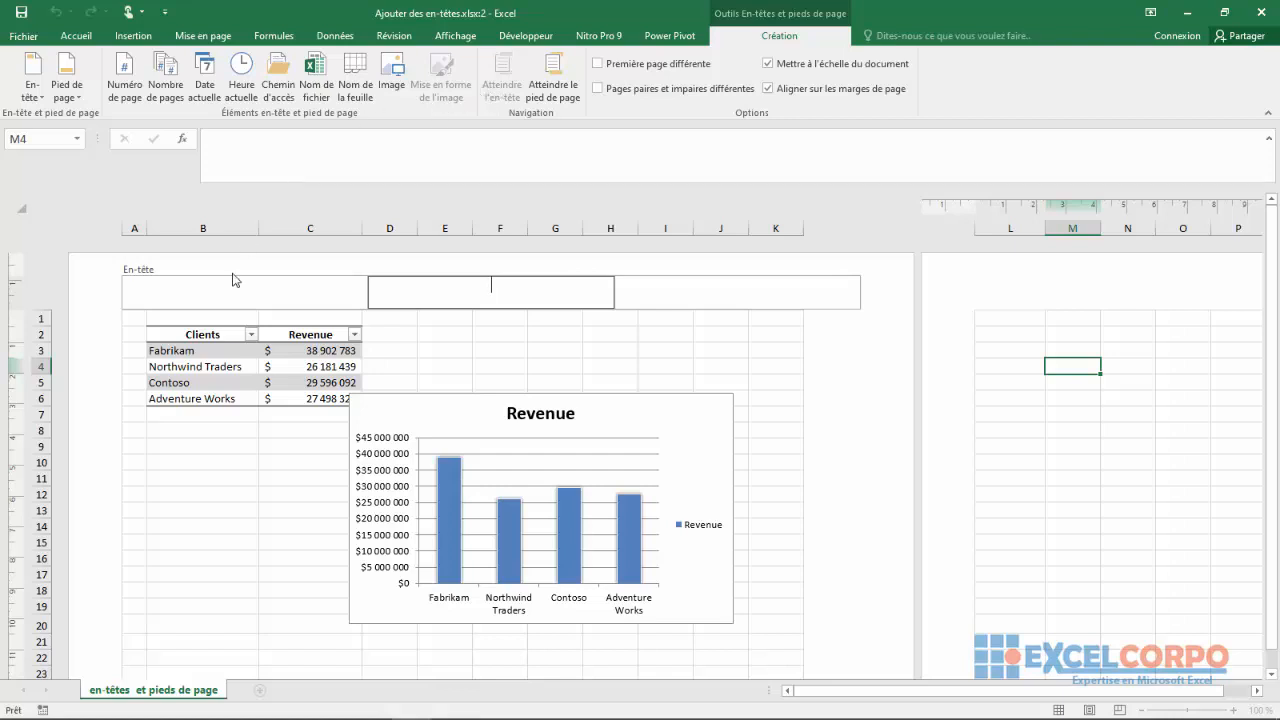
- Enter Q1 2016 in the first page's left header section and format it in Algerian at size 10
{"action": "left_click", "coordinate": [185, 291]}
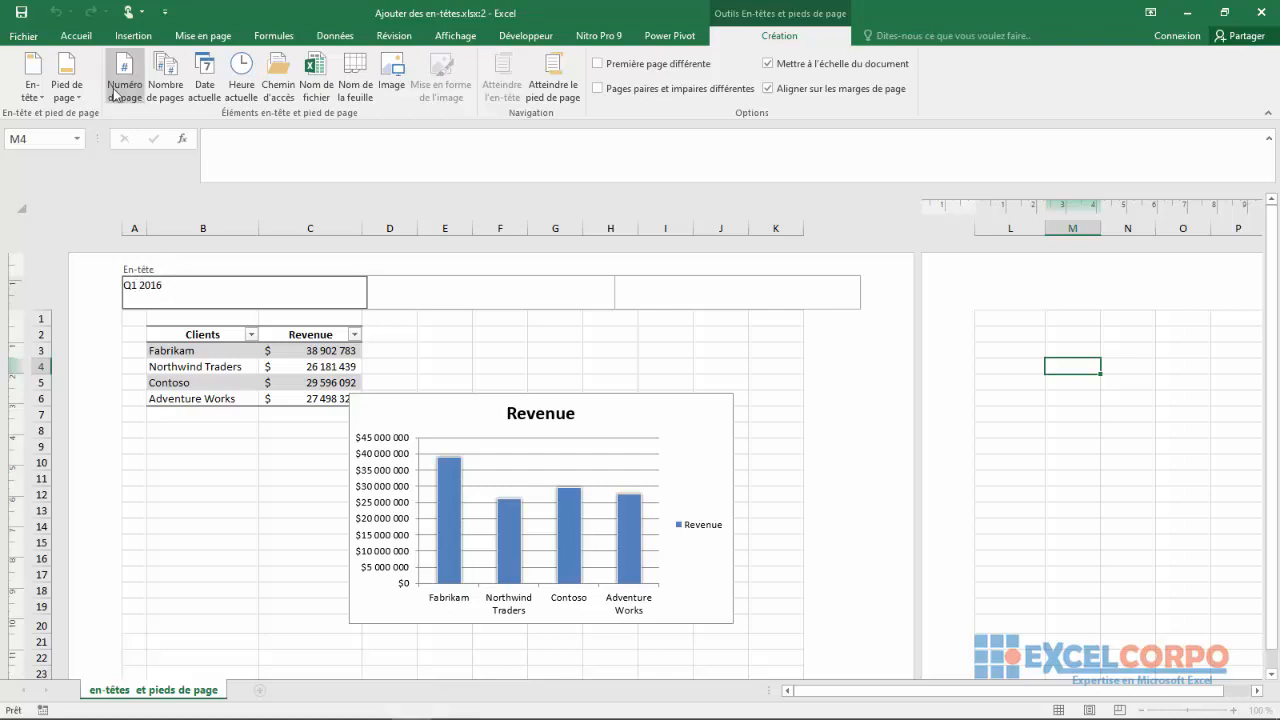
{"action": "left_click", "coordinate": [78, 38]}
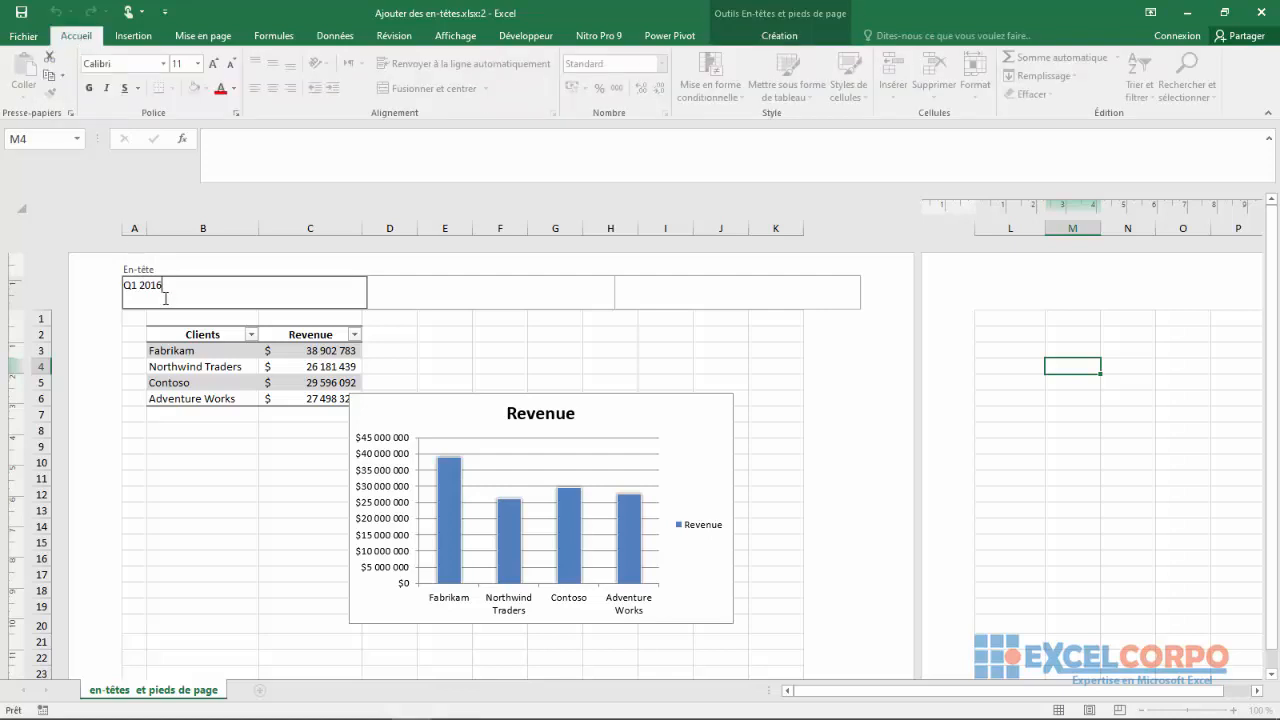
{"action": "left_click_drag", "start_coordinate": [170, 288], "coordinate": [119, 285]}
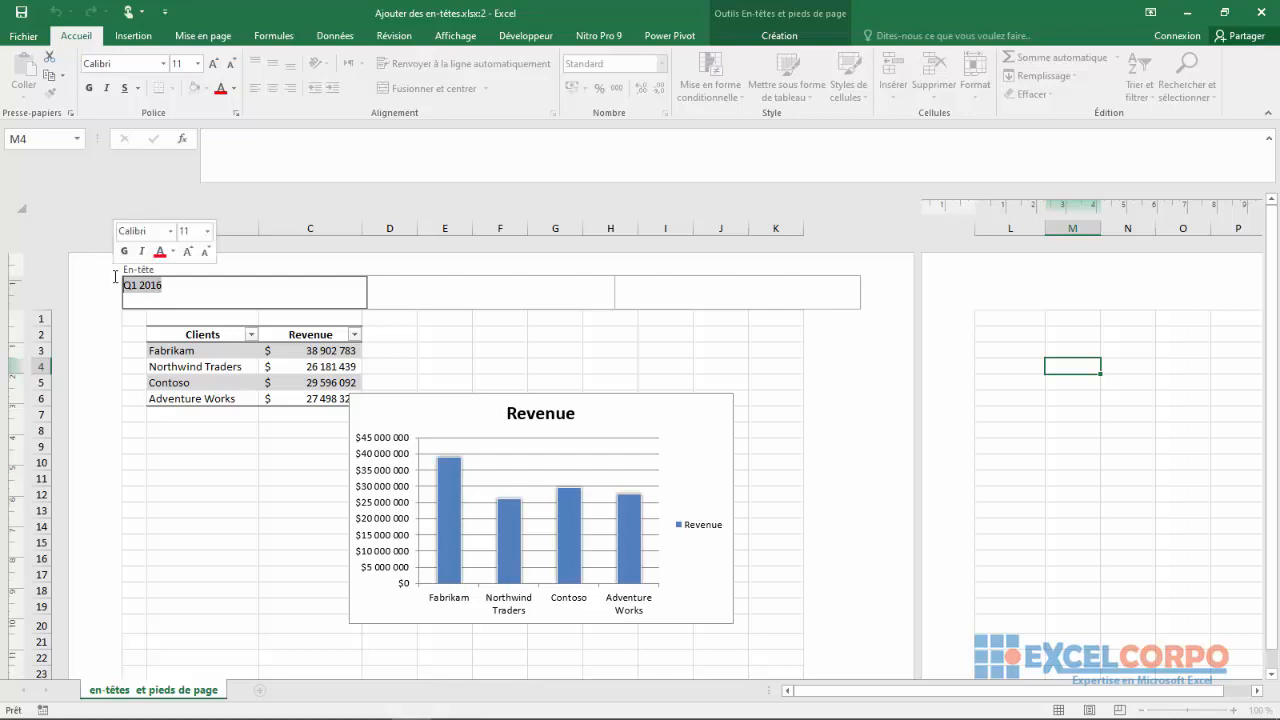
{"action": "left_click", "coordinate": [162, 65]}
{"action": "left_click", "coordinate": [143, 180]}
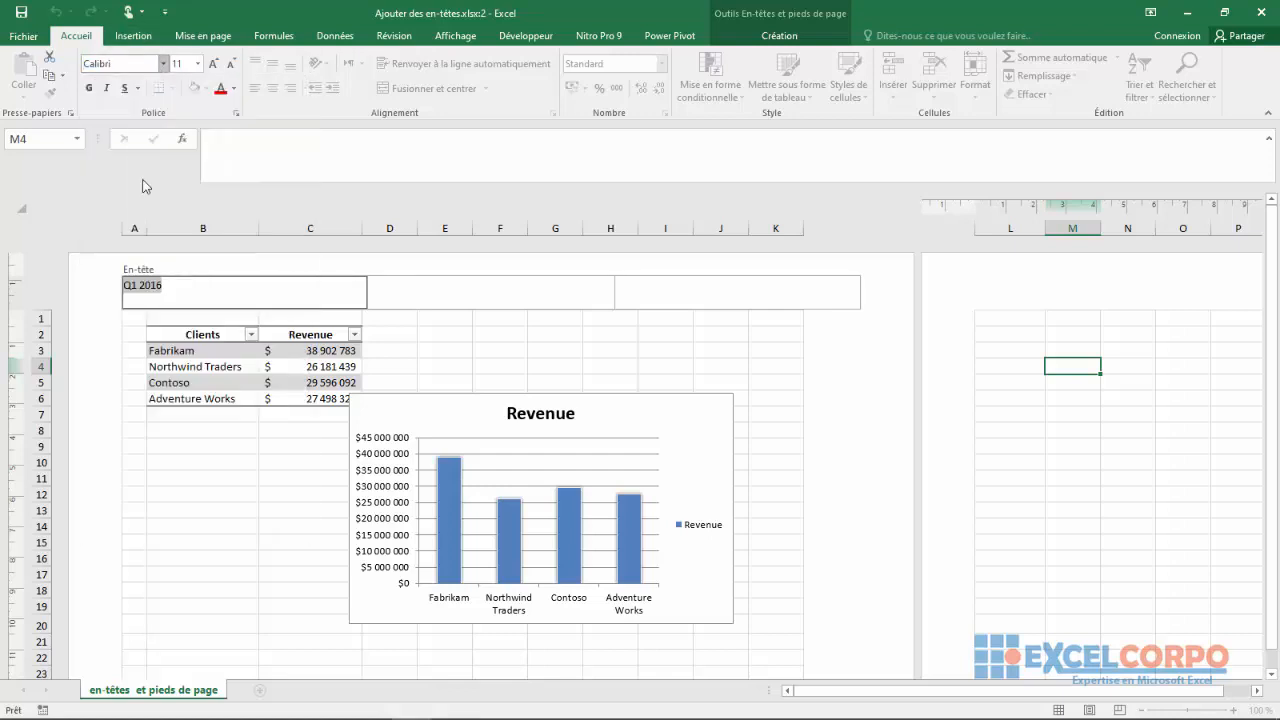
{"action": "left_click", "coordinate": [213, 64]}
{"action": "left_click", "coordinate": [230, 64]}
{"action": "left_click", "coordinate": [230, 66]}
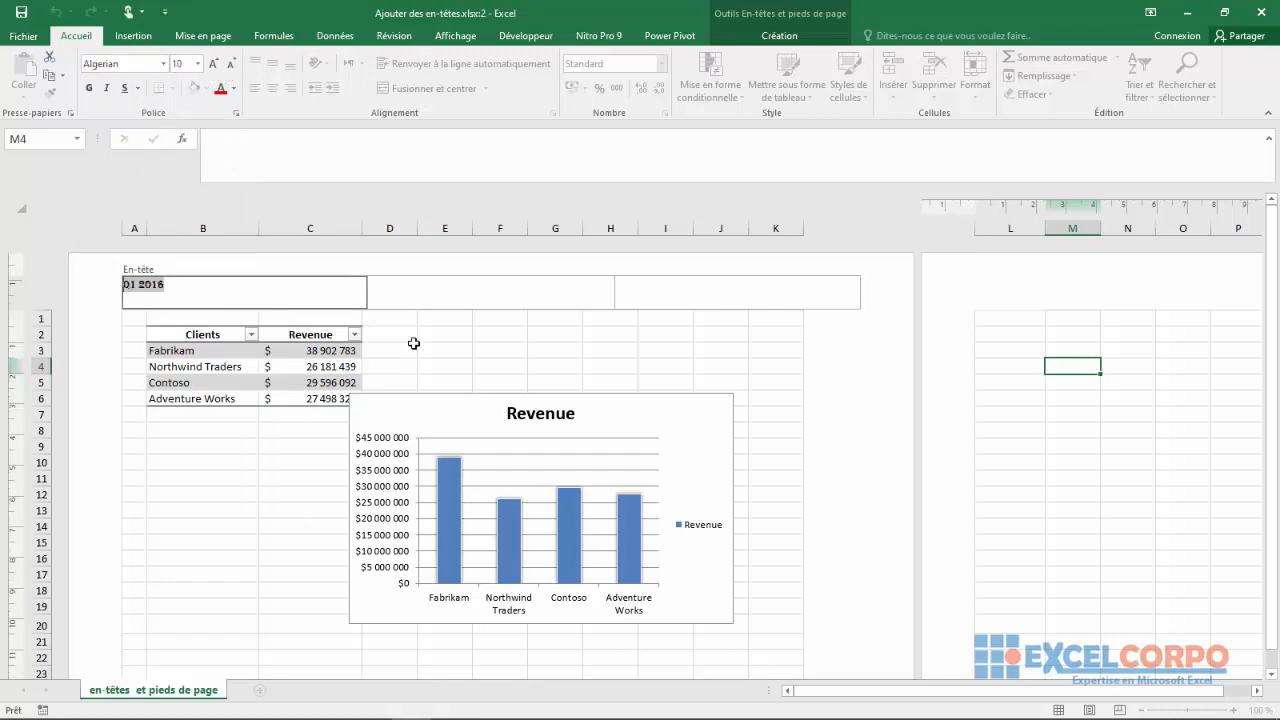
{"action": "key", "text": "Delete"}
{"action": "key", "text": "ctrl+z"}
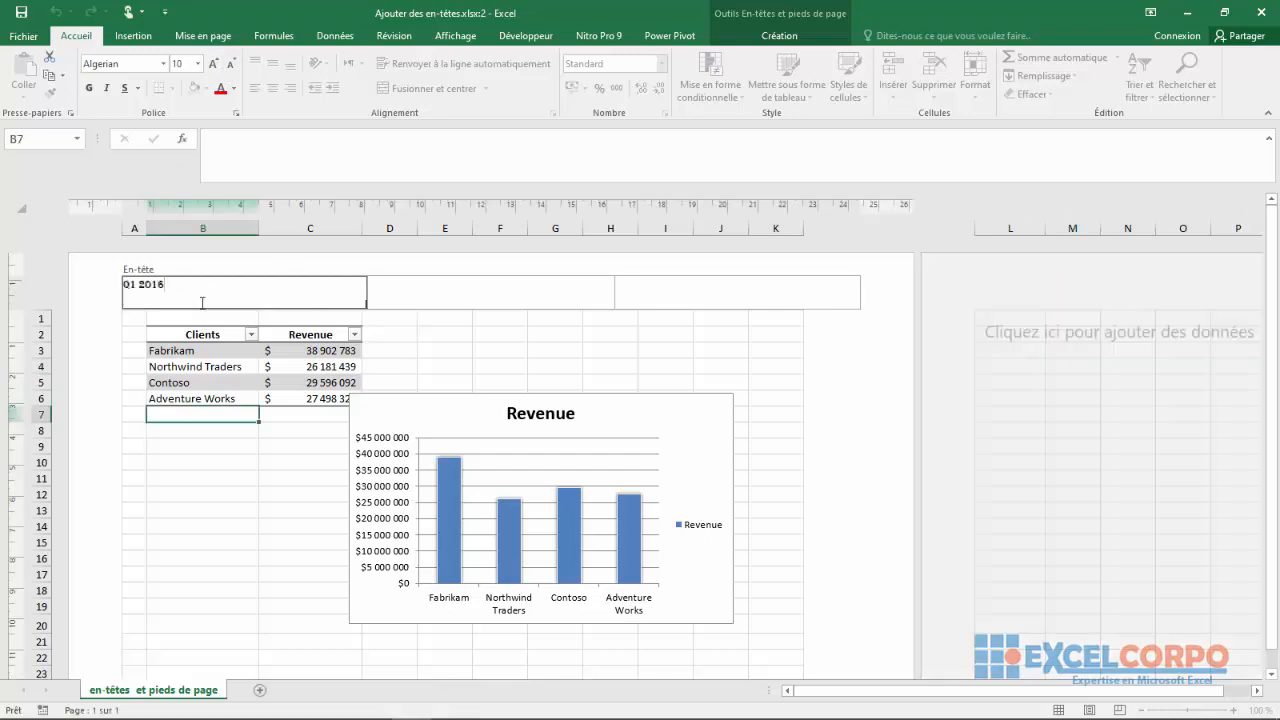
{"action": "left_click", "coordinate": [280, 453]}
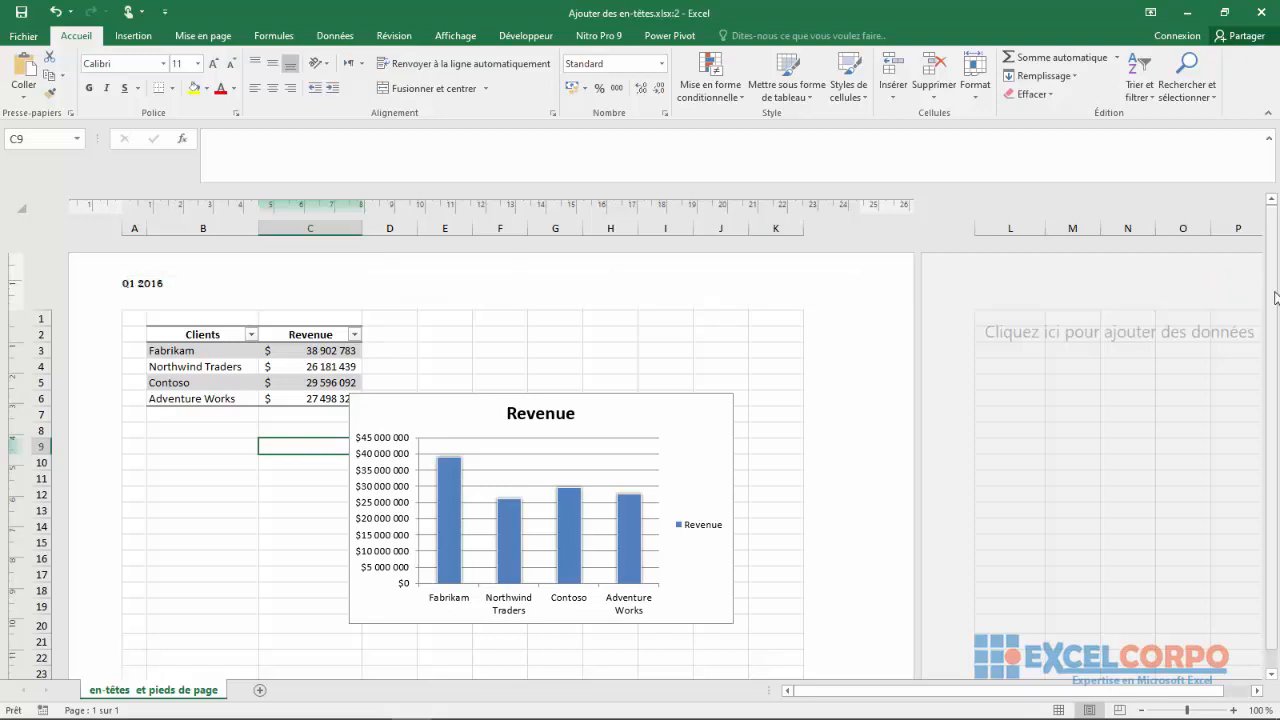
- Apply the predefined "Page 1" header to the sheet from the centre header section
{"action": "left_click_drag", "start_coordinate": [1275, 297], "coordinate": [1276, 315]}
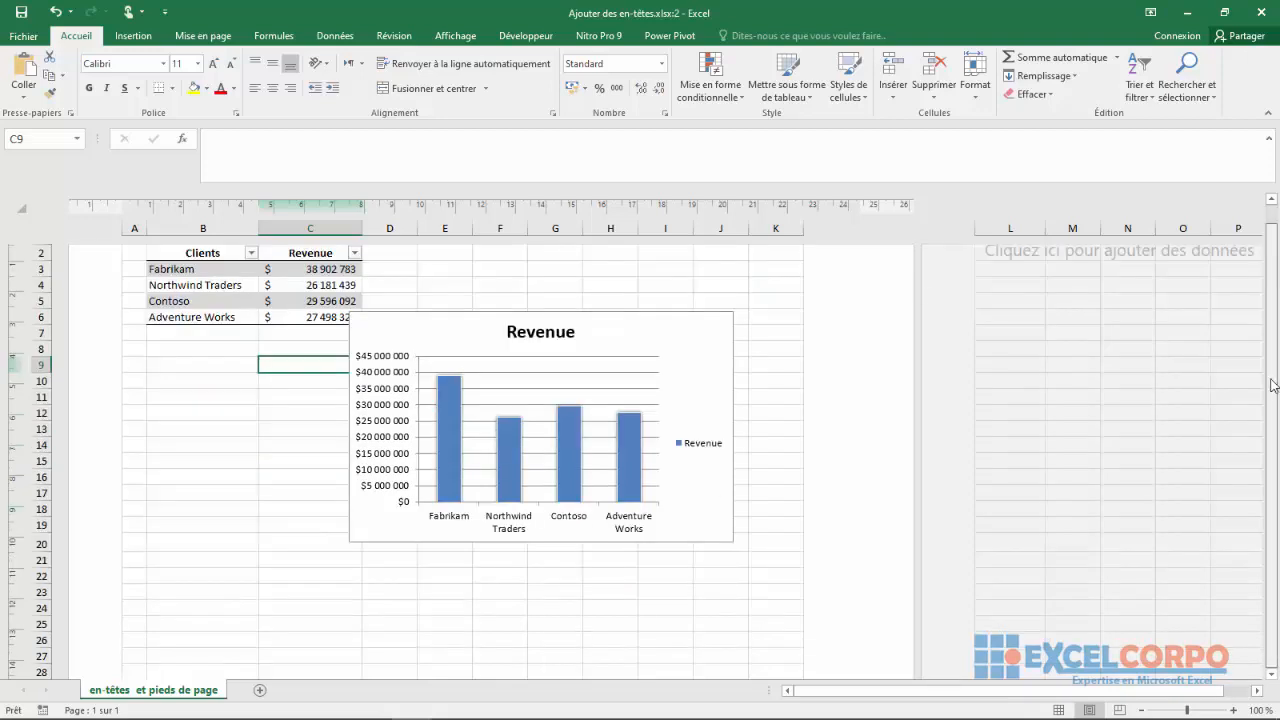
{"action": "left_click_drag", "start_coordinate": [1275, 387], "coordinate": [1275, 313]}
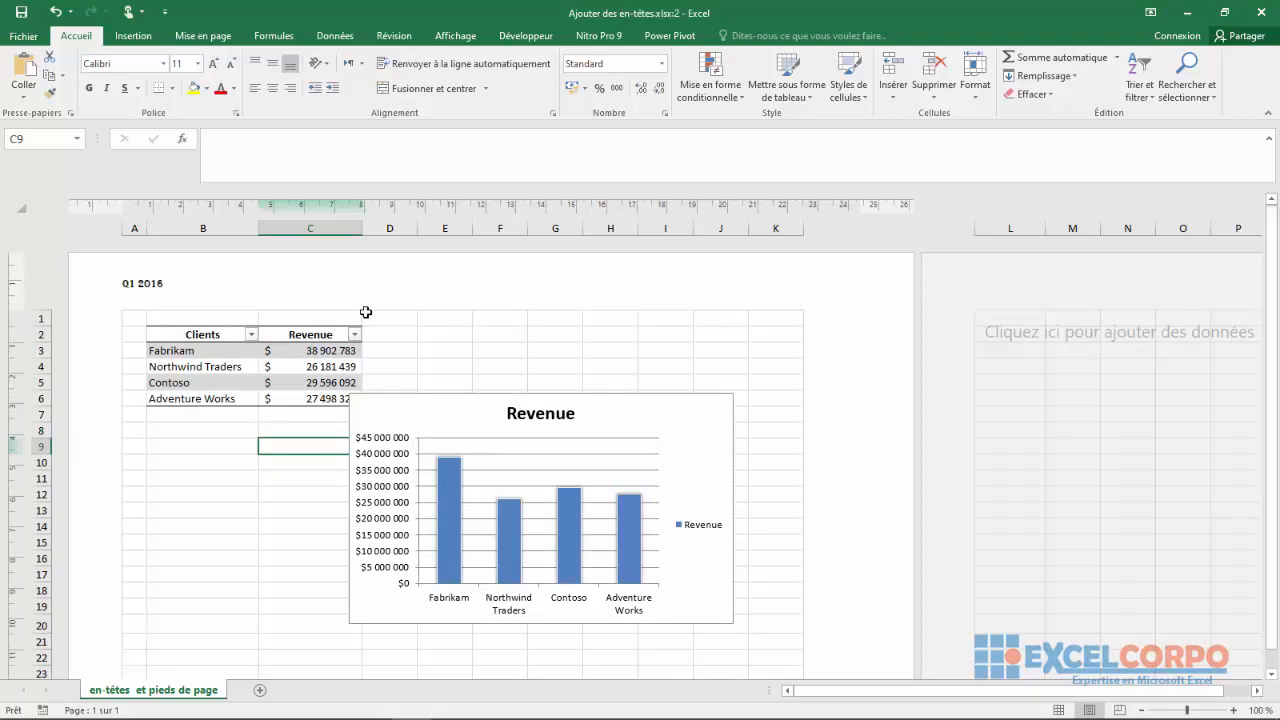
{"action": "left_click", "coordinate": [300, 285]}
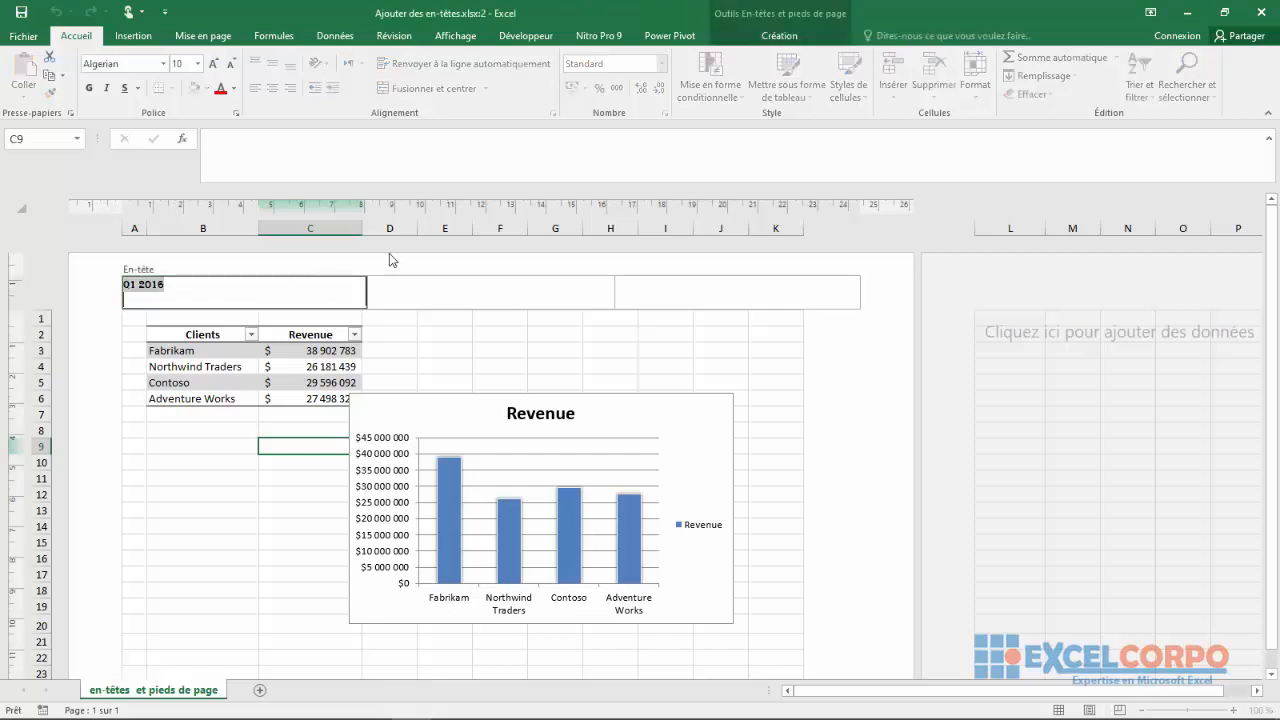
{"action": "left_click", "coordinate": [408, 311]}
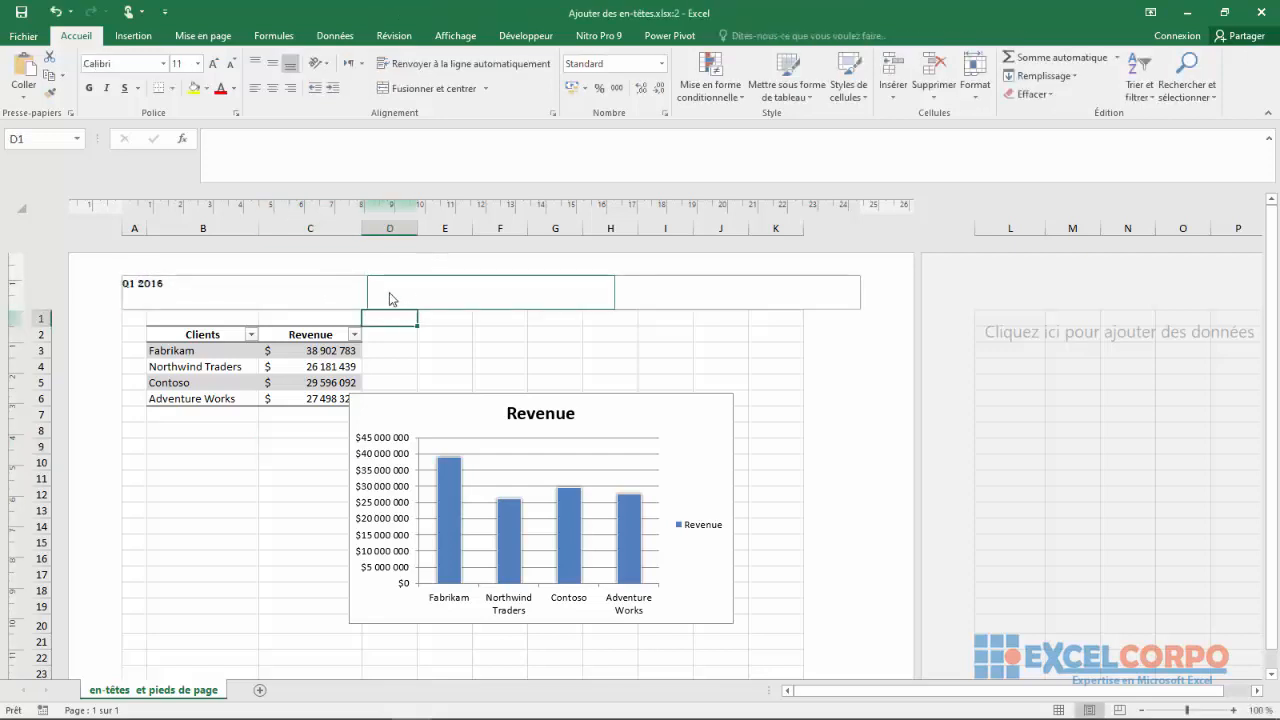
{"action": "left_click", "coordinate": [390, 292]}
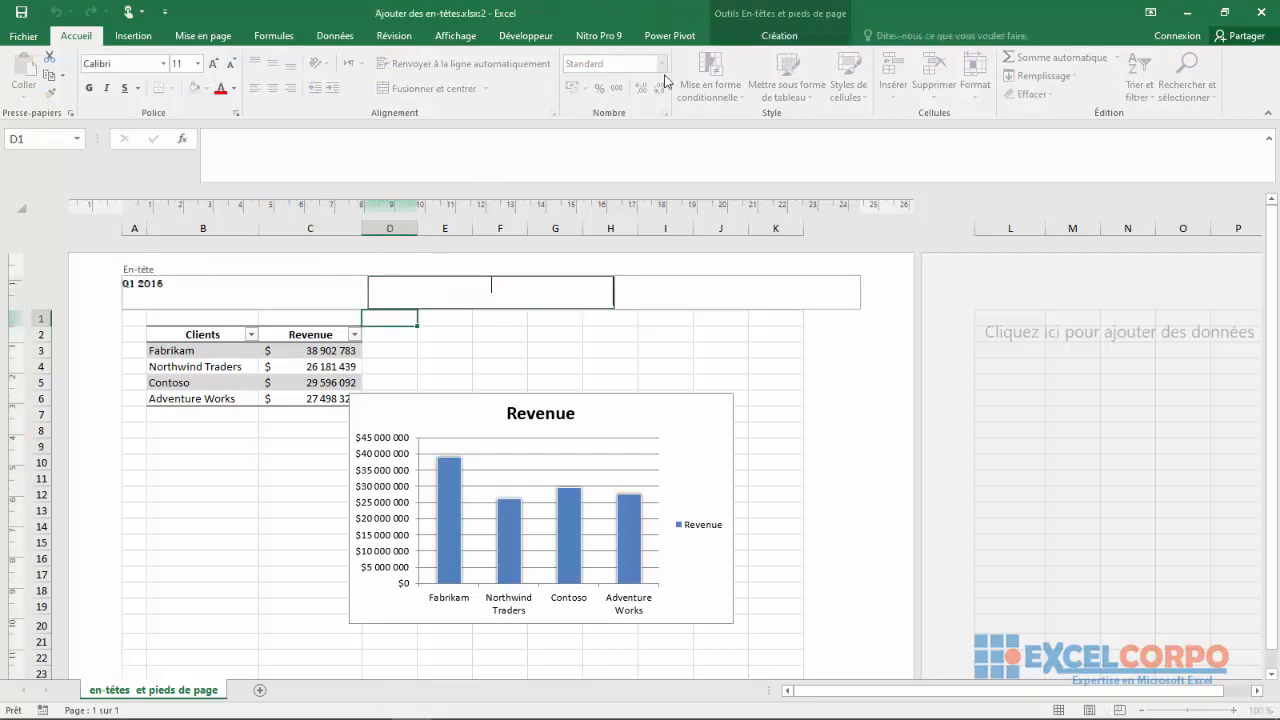
{"action": "left_click", "coordinate": [779, 35]}
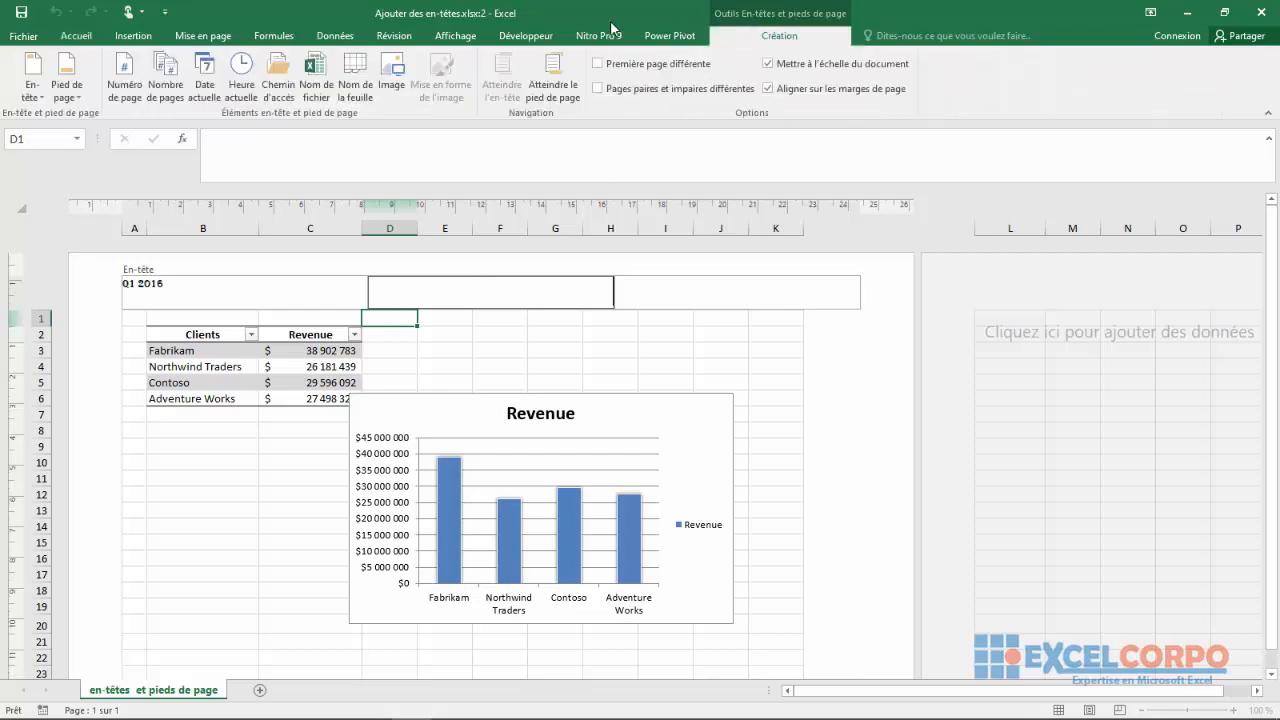
{"action": "left_click", "coordinate": [36, 97]}
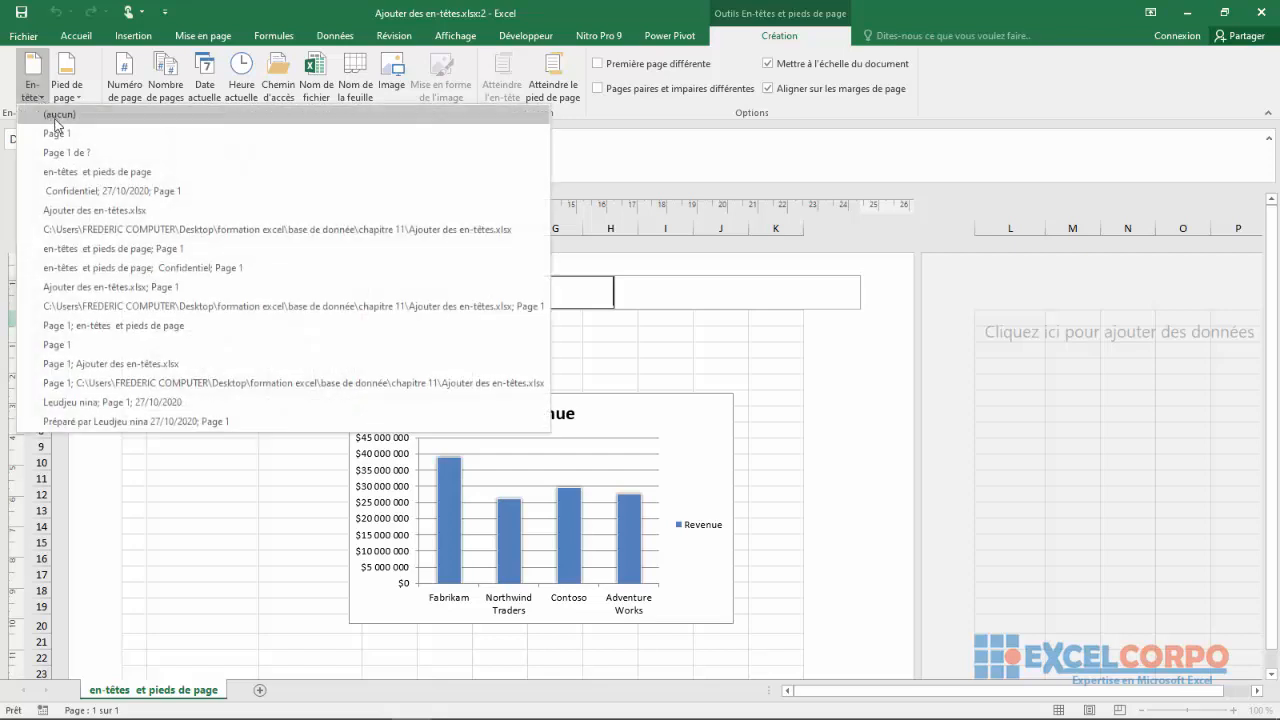
{"action": "left_click", "coordinate": [55, 134]}
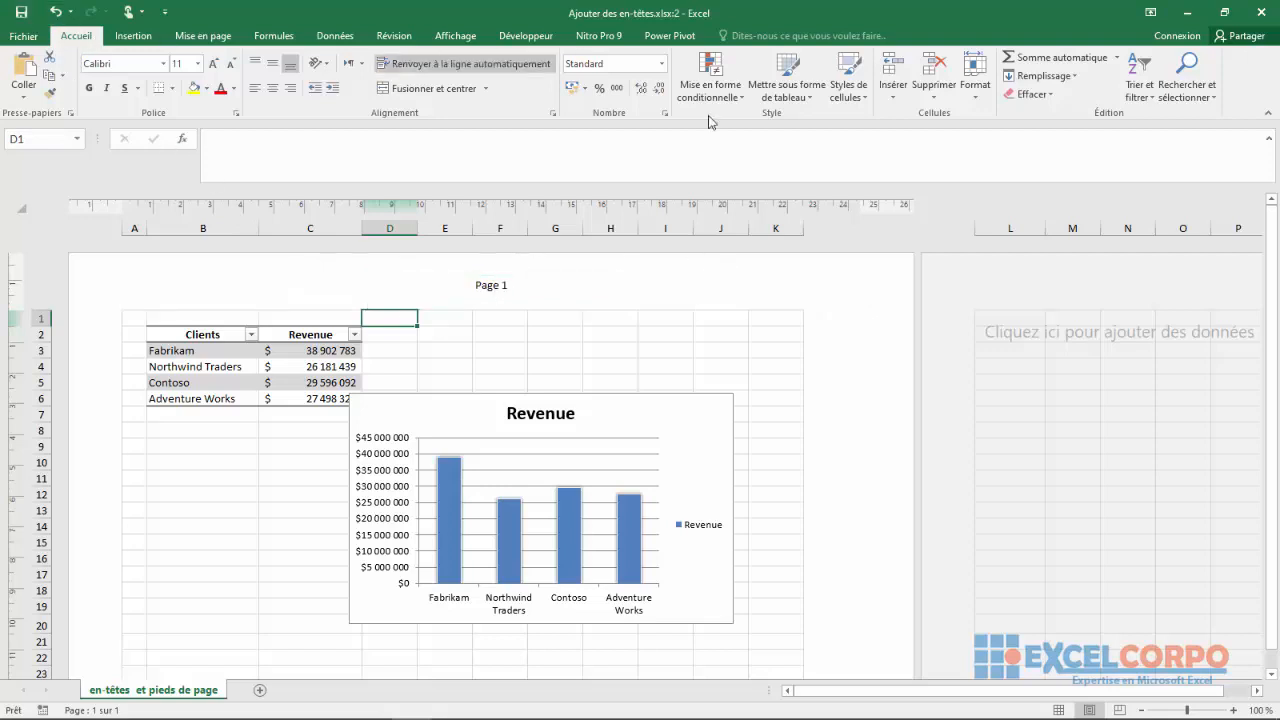
- Replace the page-number header with the predefined sheet-name header "en-têtes et pieds de page"
{"action": "left_click", "coordinate": [537, 283]}
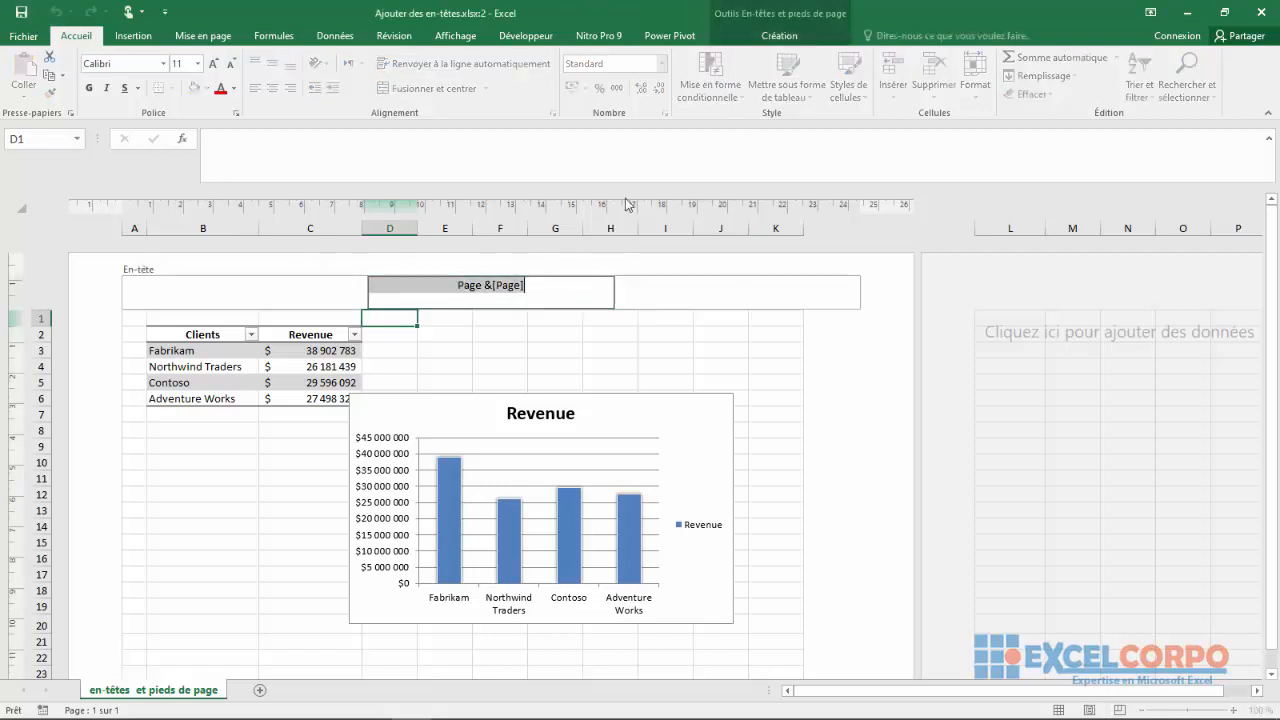
{"action": "left_click", "coordinate": [780, 40]}
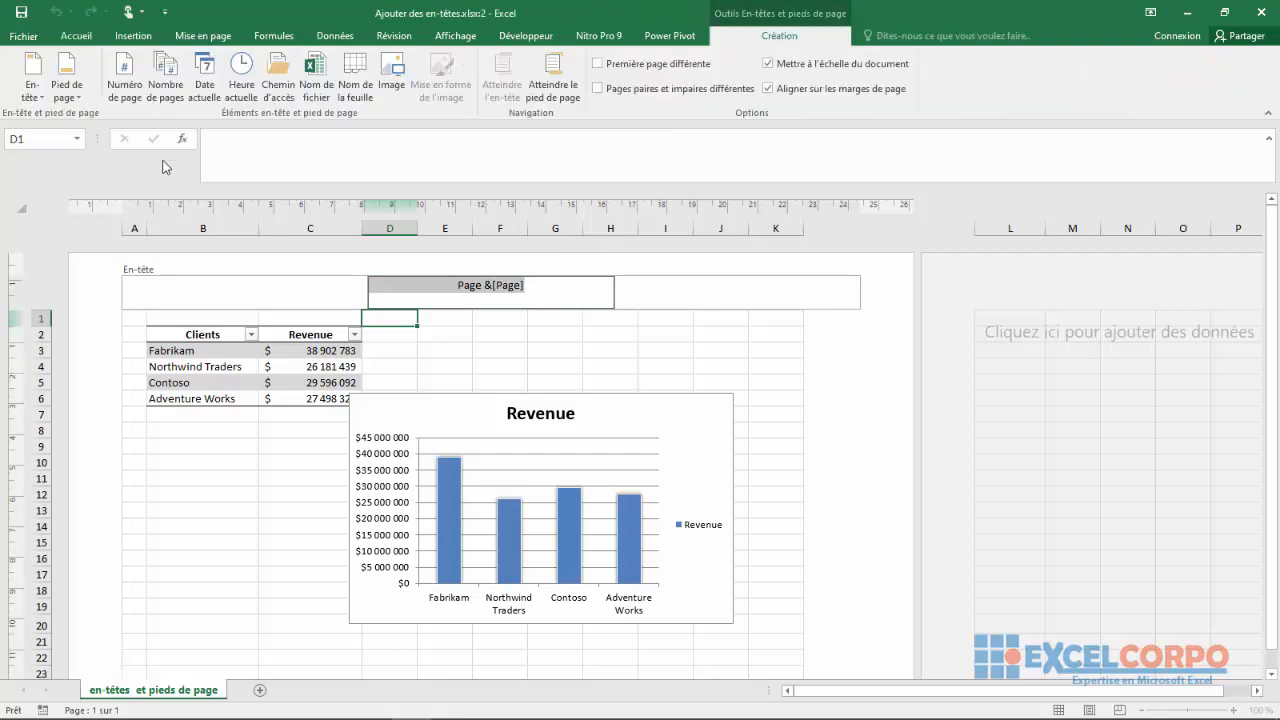
{"action": "left_click", "coordinate": [32, 90]}
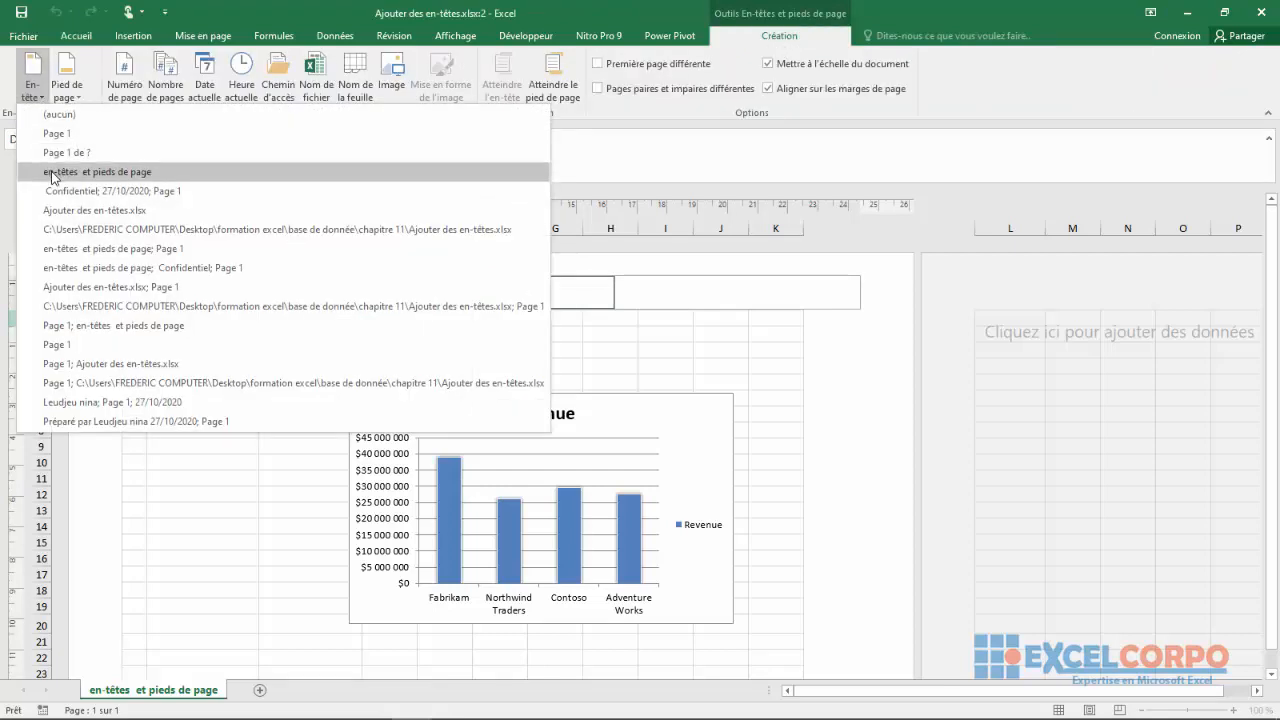
{"action": "left_click", "coordinate": [52, 175]}
{"action": "key", "text": "Escape"}
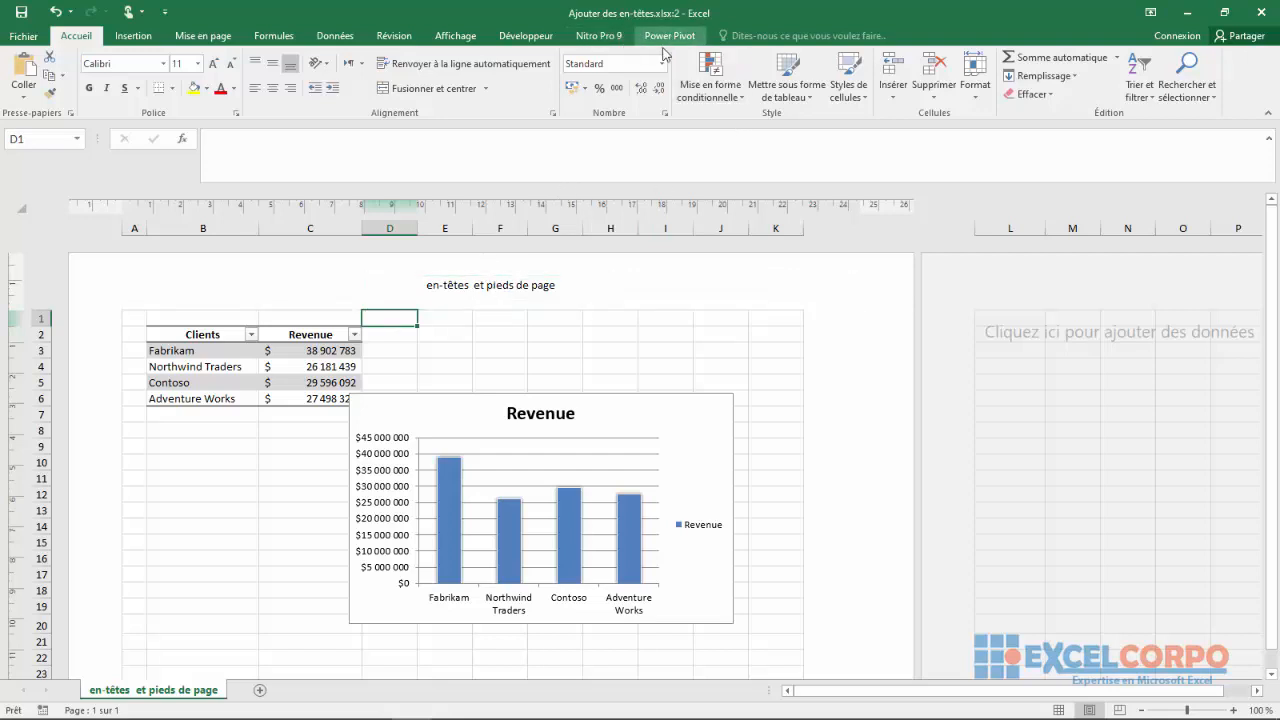
- Replace the sheet-name header with the predefined one combining "Préparé par" with the author's name, the date and Page 1
{"action": "left_click", "coordinate": [571, 293]}
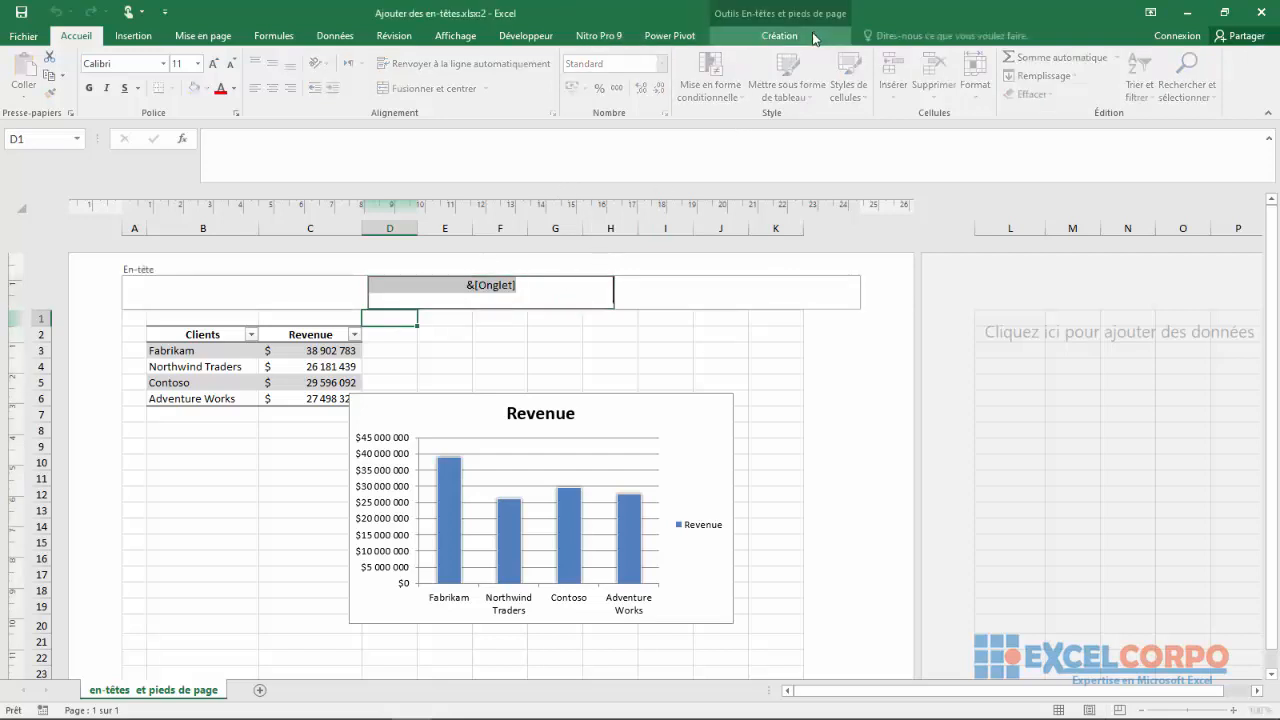
{"action": "left_click", "coordinate": [781, 37]}
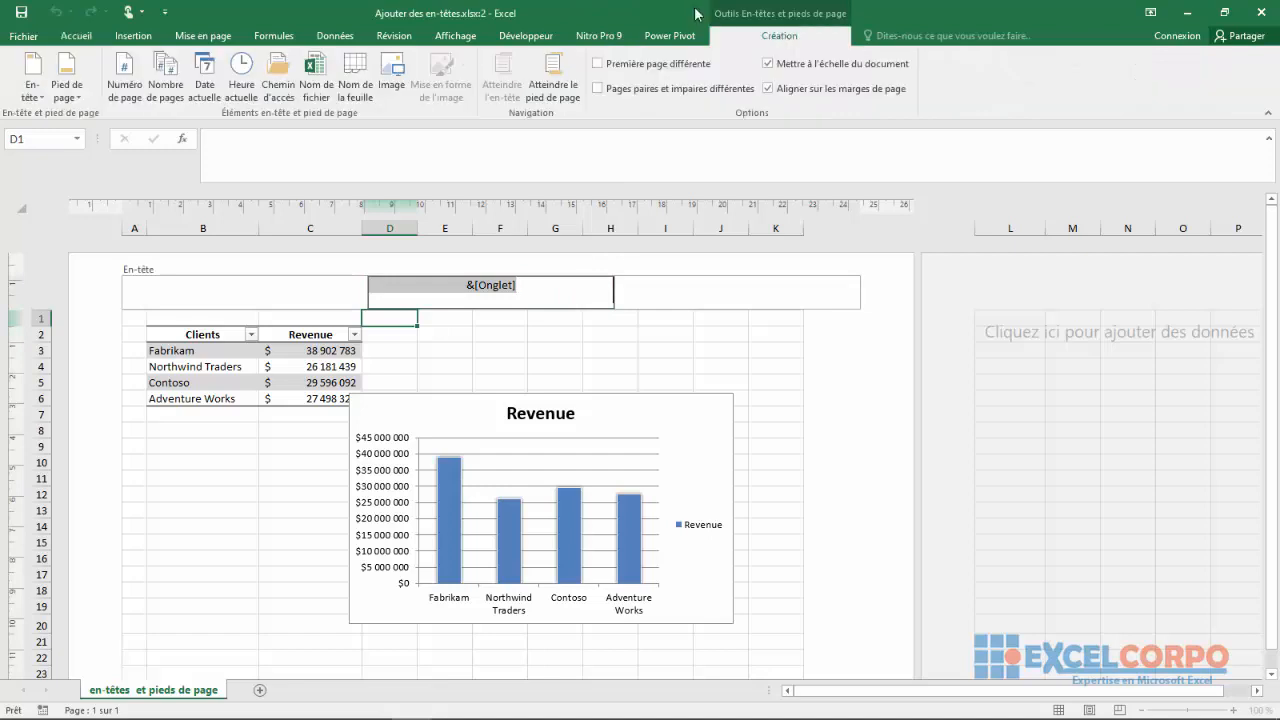
{"action": "left_click", "coordinate": [33, 98]}
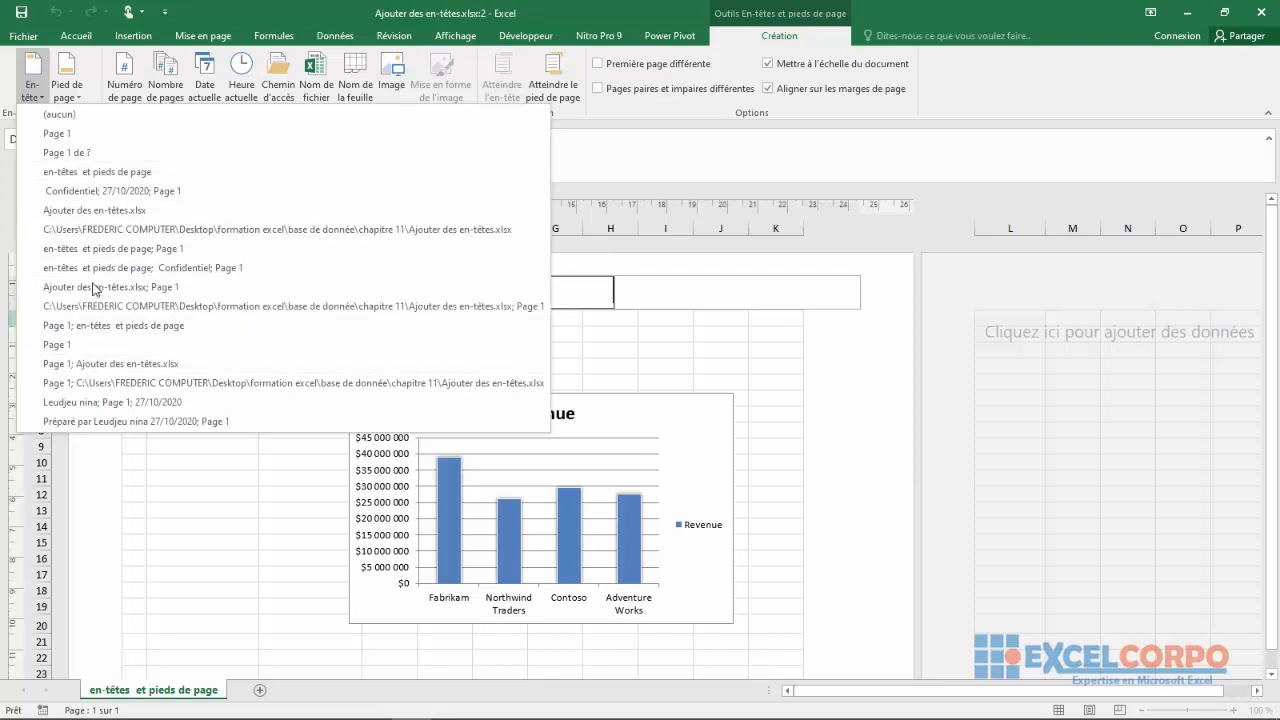
{"action": "left_click", "coordinate": [98, 427]}
{"action": "left_click", "coordinate": [406, 382]}
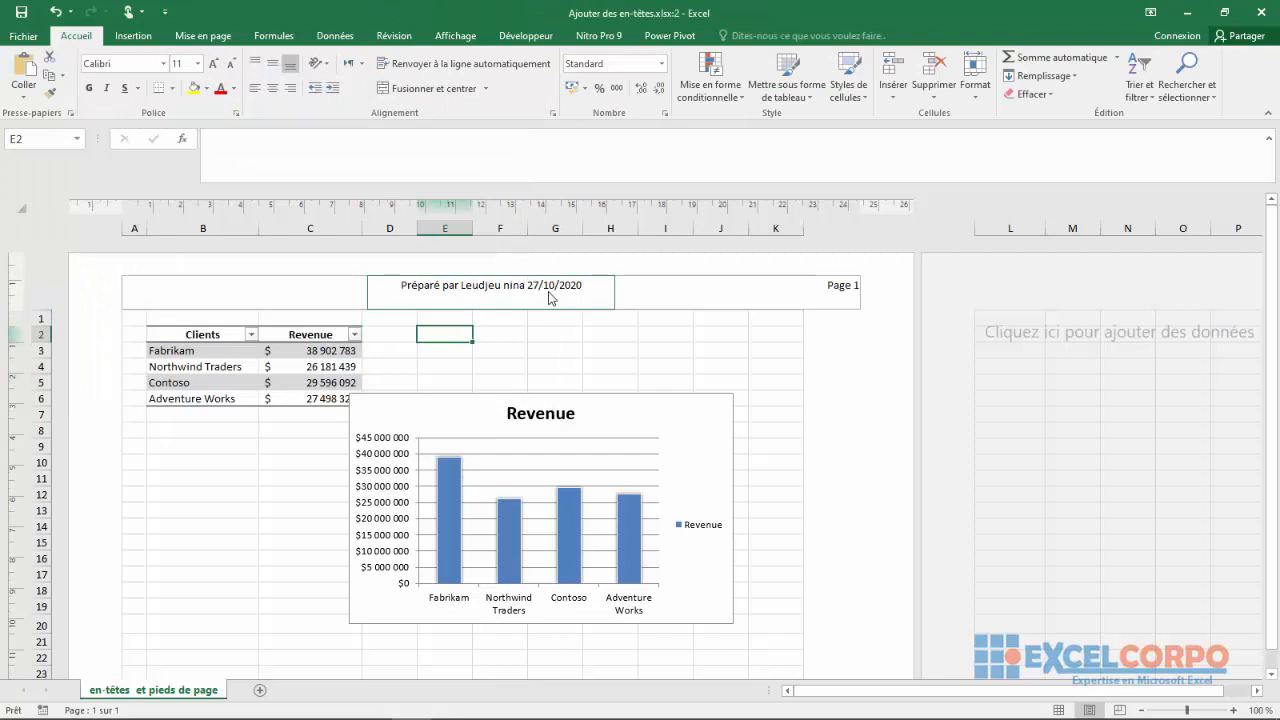
{"action": "left_click", "coordinate": [597, 284]}
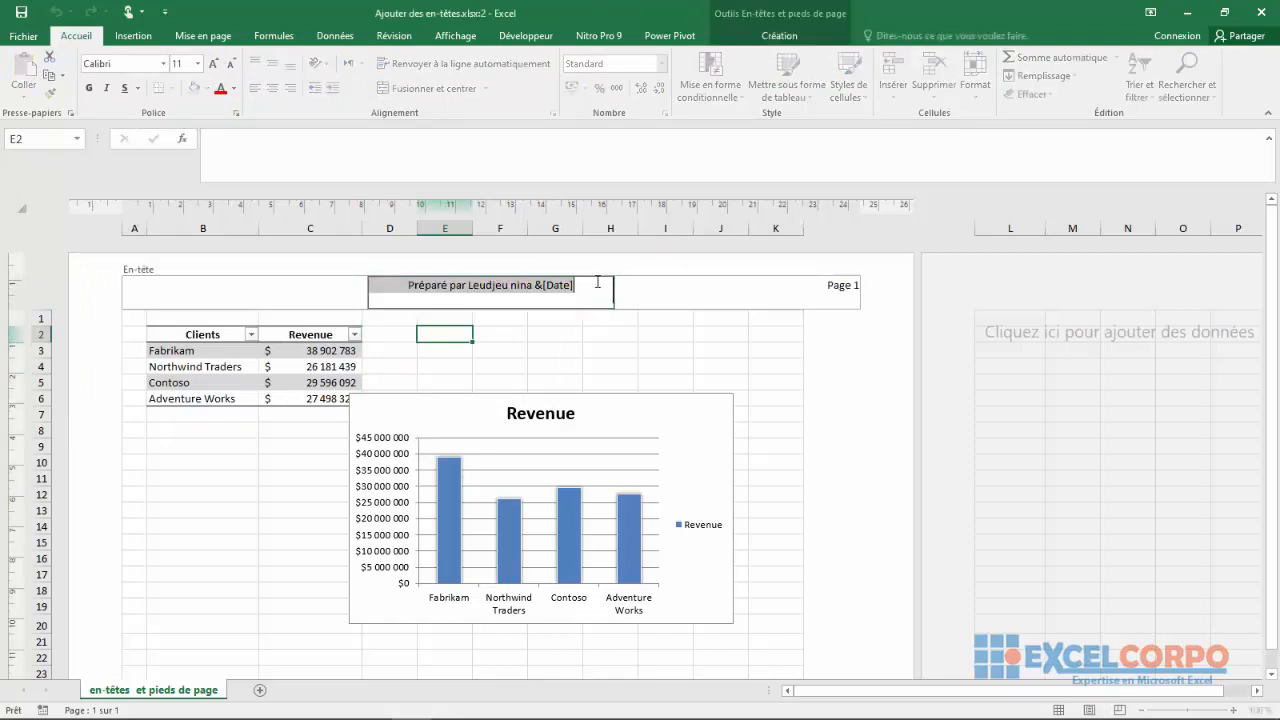
{"action": "left_click", "coordinate": [1273, 291]}
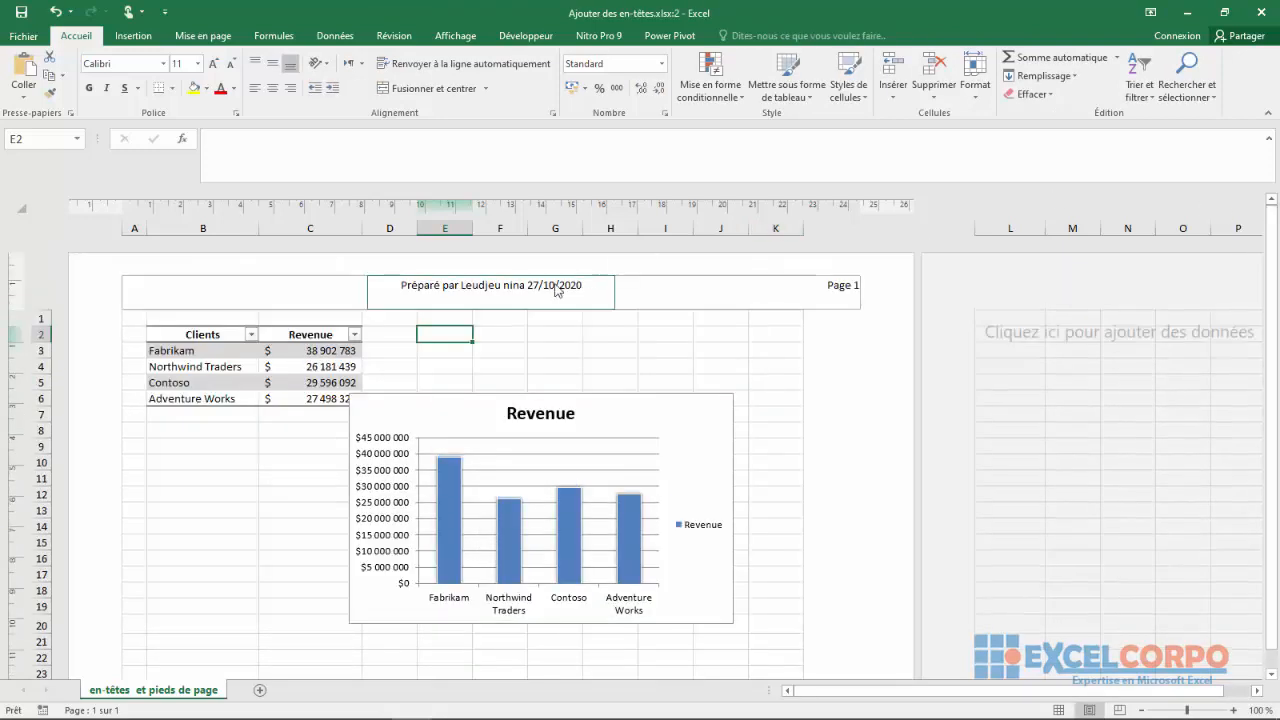
- Switch from the header to the page footer and apply the predefined file-name footer "Ajouter des en-têtes.xlsx"
{"action": "left_click", "coordinate": [514, 289]}
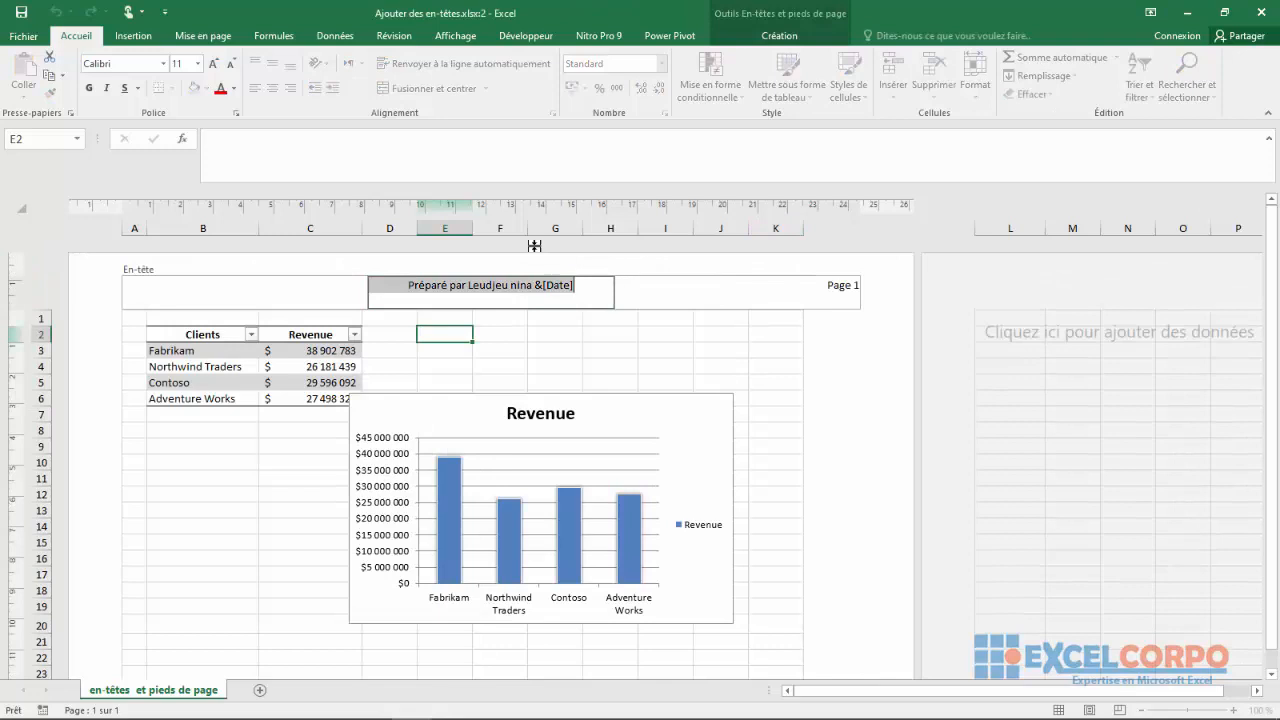
{"action": "left_click", "coordinate": [650, 296]}
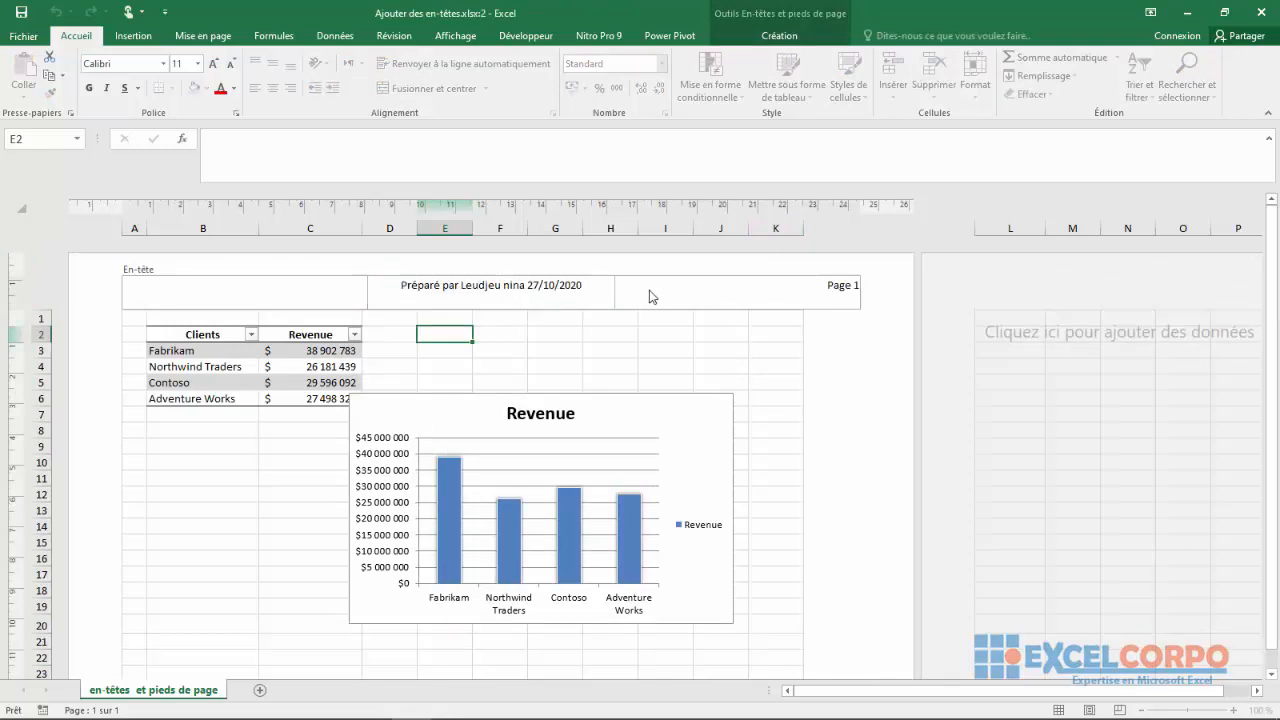
{"action": "left_click", "coordinate": [778, 38]}
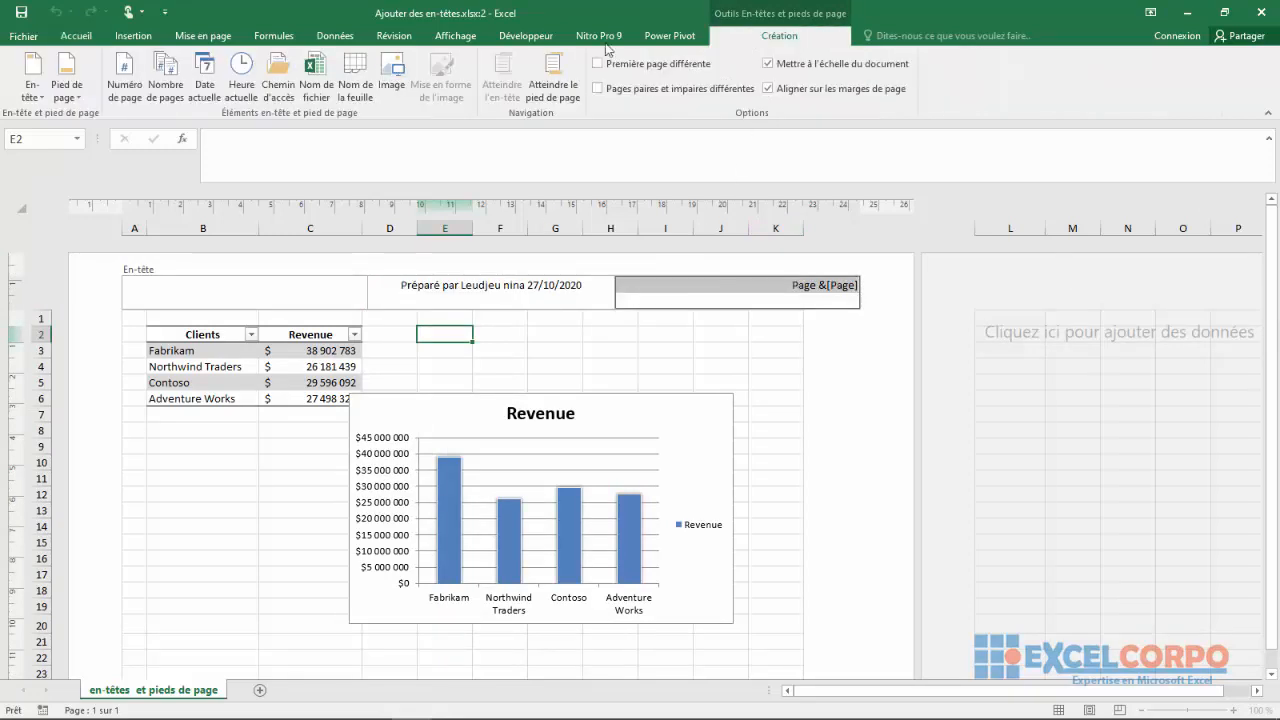
{"action": "left_click", "coordinate": [560, 88]}
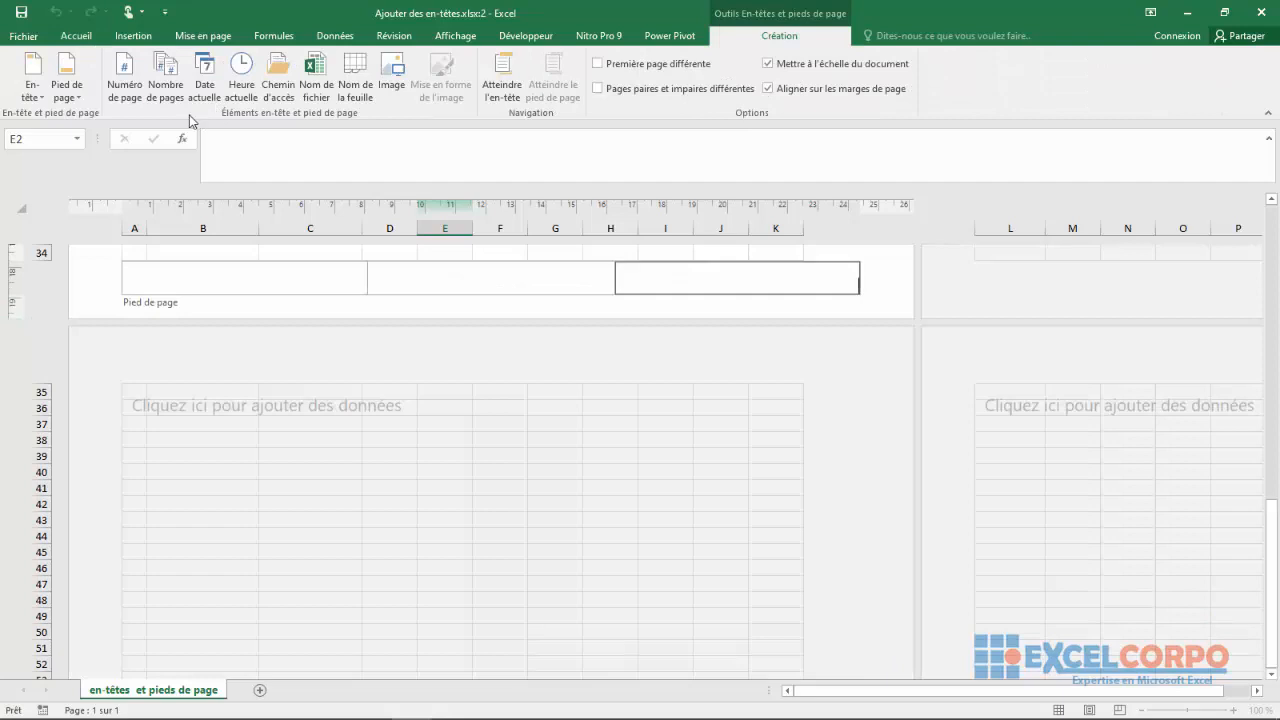
{"action": "left_click", "coordinate": [70, 95]}
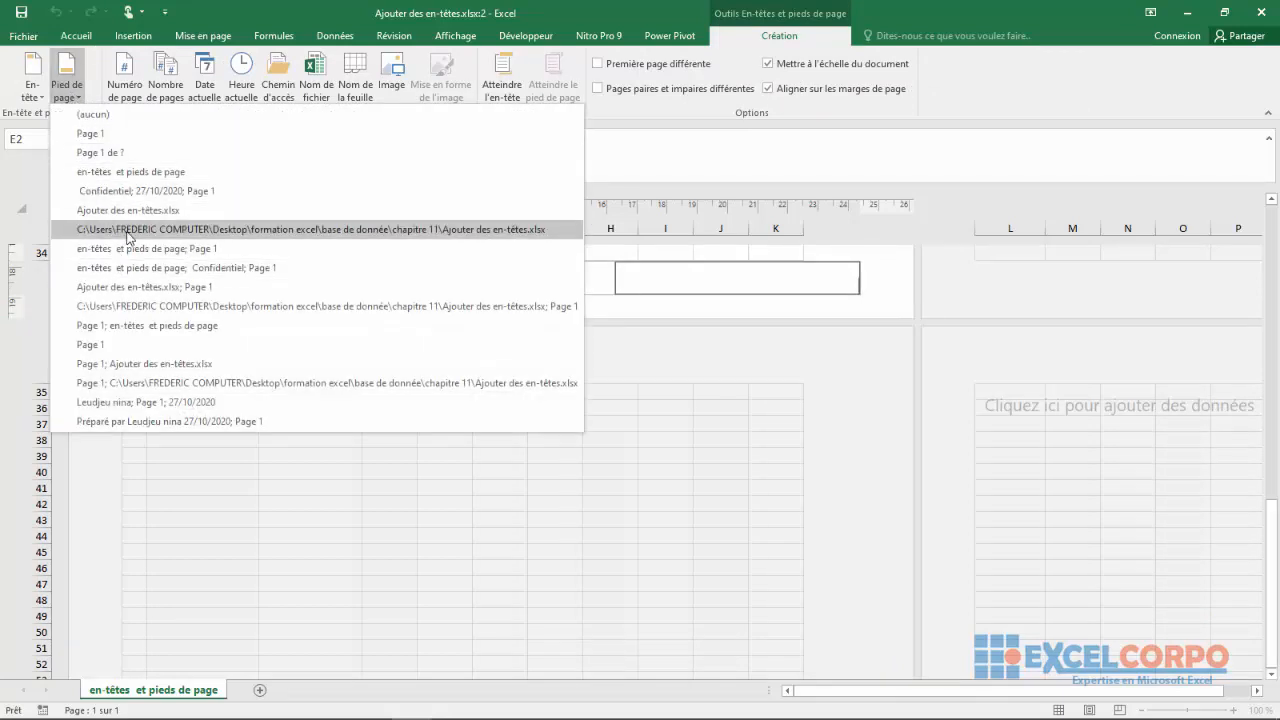
{"action": "left_click", "coordinate": [117, 211]}
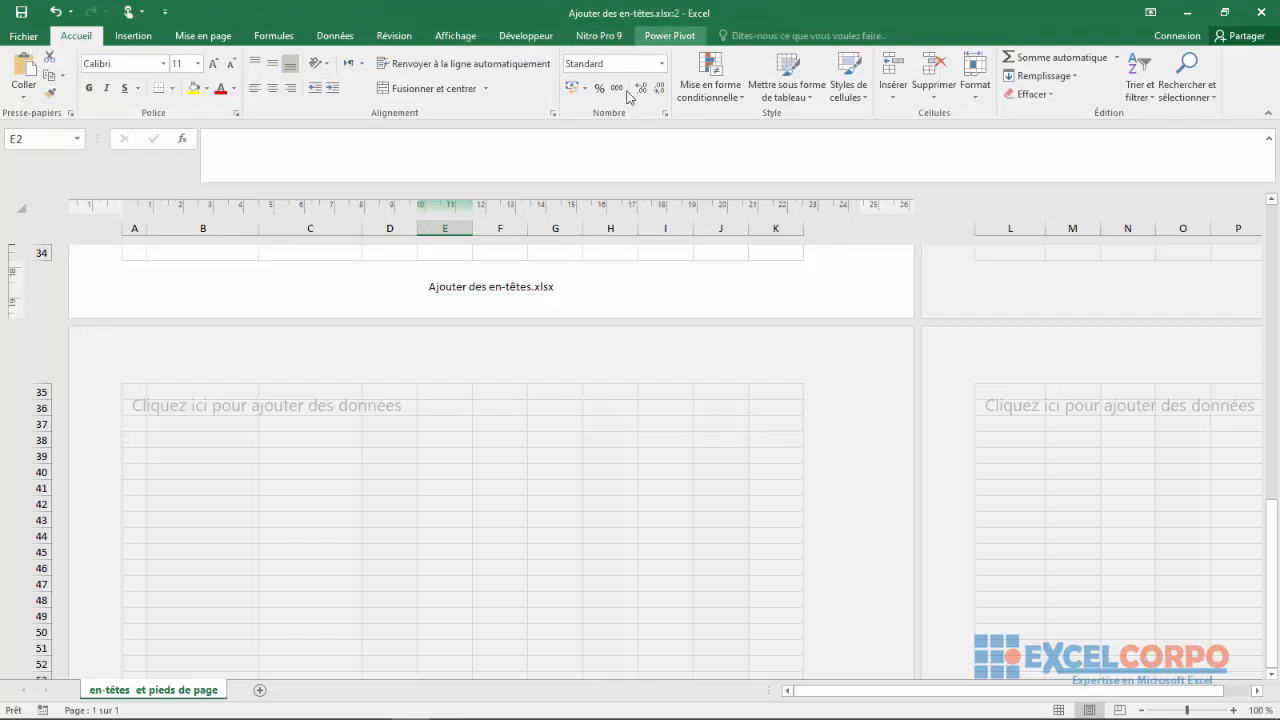
- Replace the file-name footer with the predefined "en-têtes et pieds de page; Page 1" footer
{"action": "left_click", "coordinate": [487, 290]}
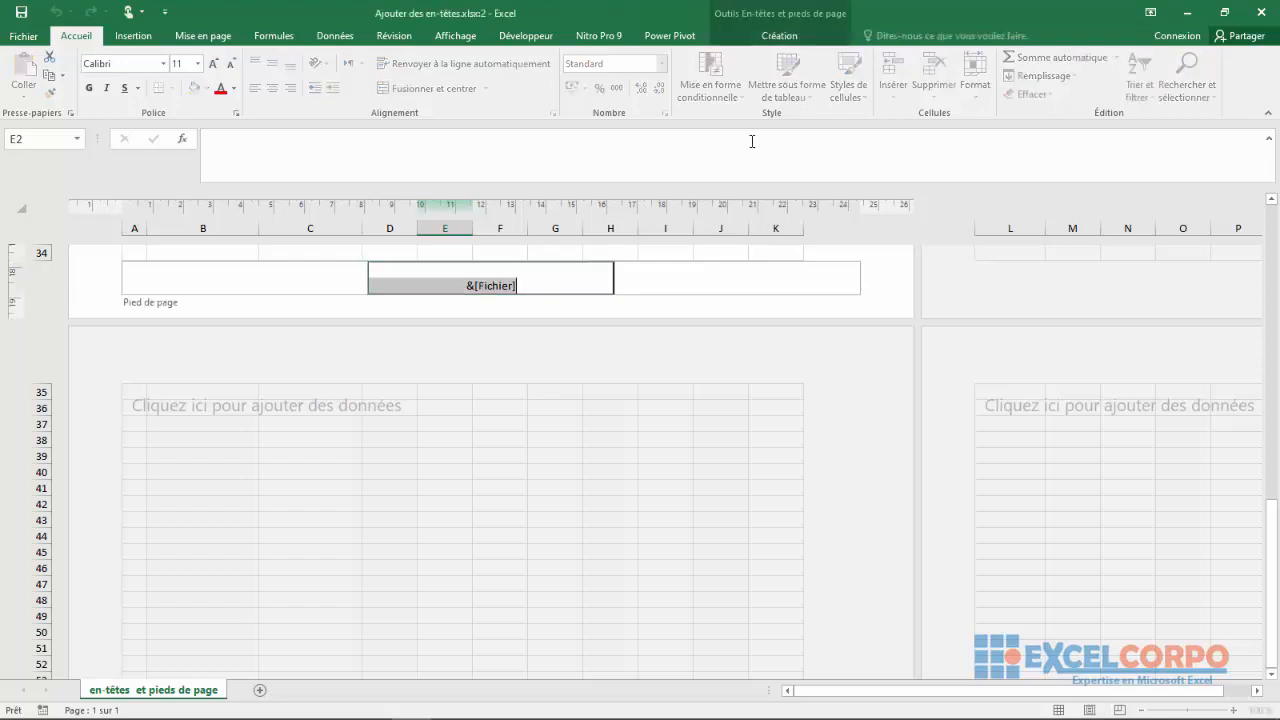
{"action": "left_click", "coordinate": [766, 38]}
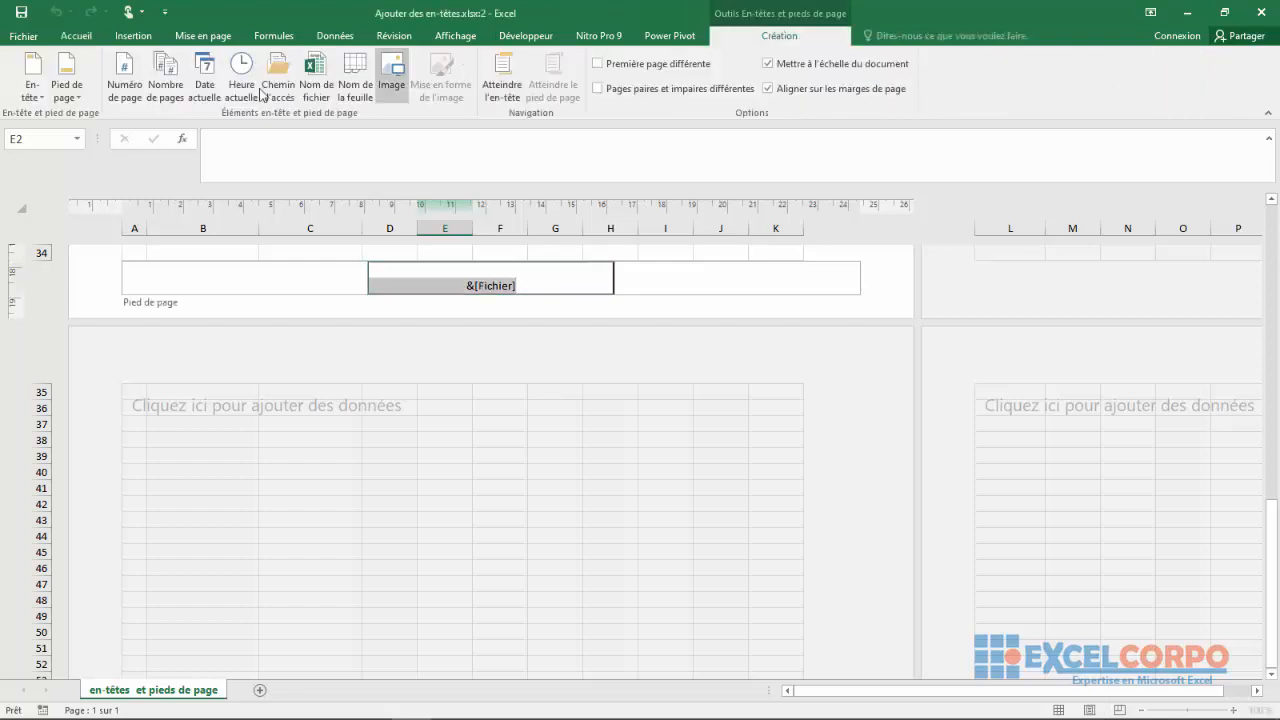
{"action": "left_click", "coordinate": [68, 97]}
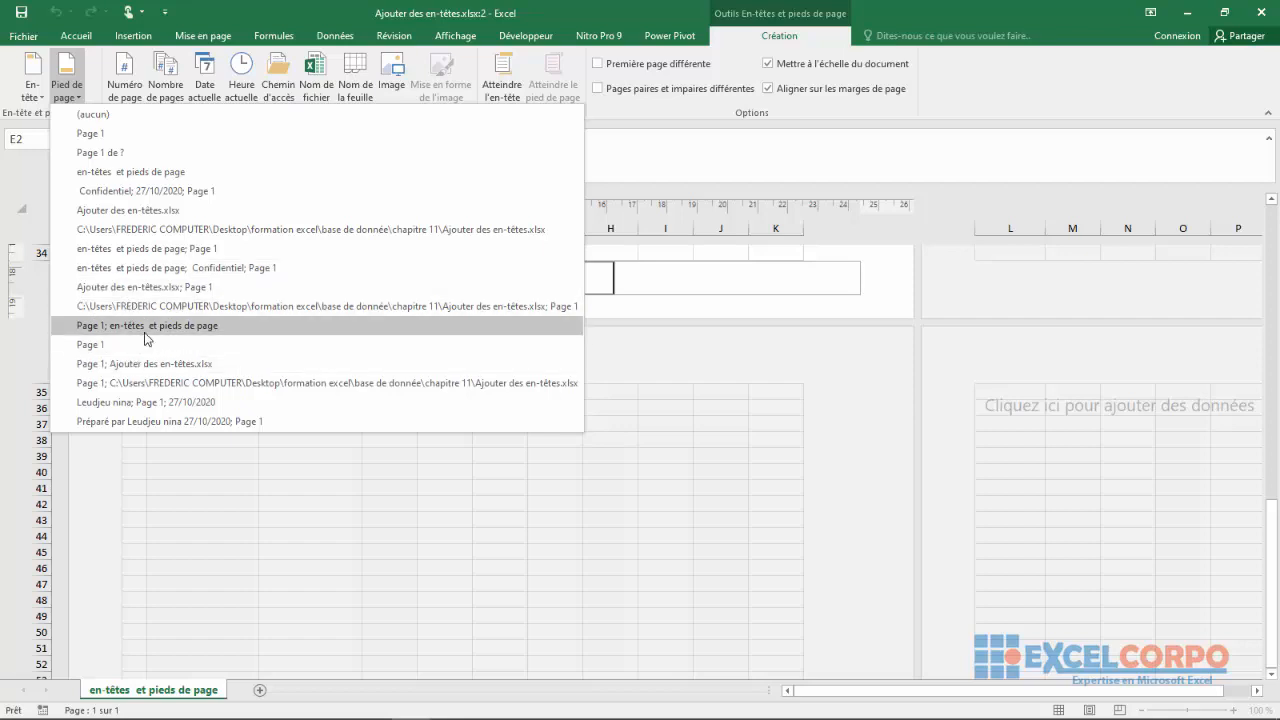
{"action": "left_click", "coordinate": [165, 258]}
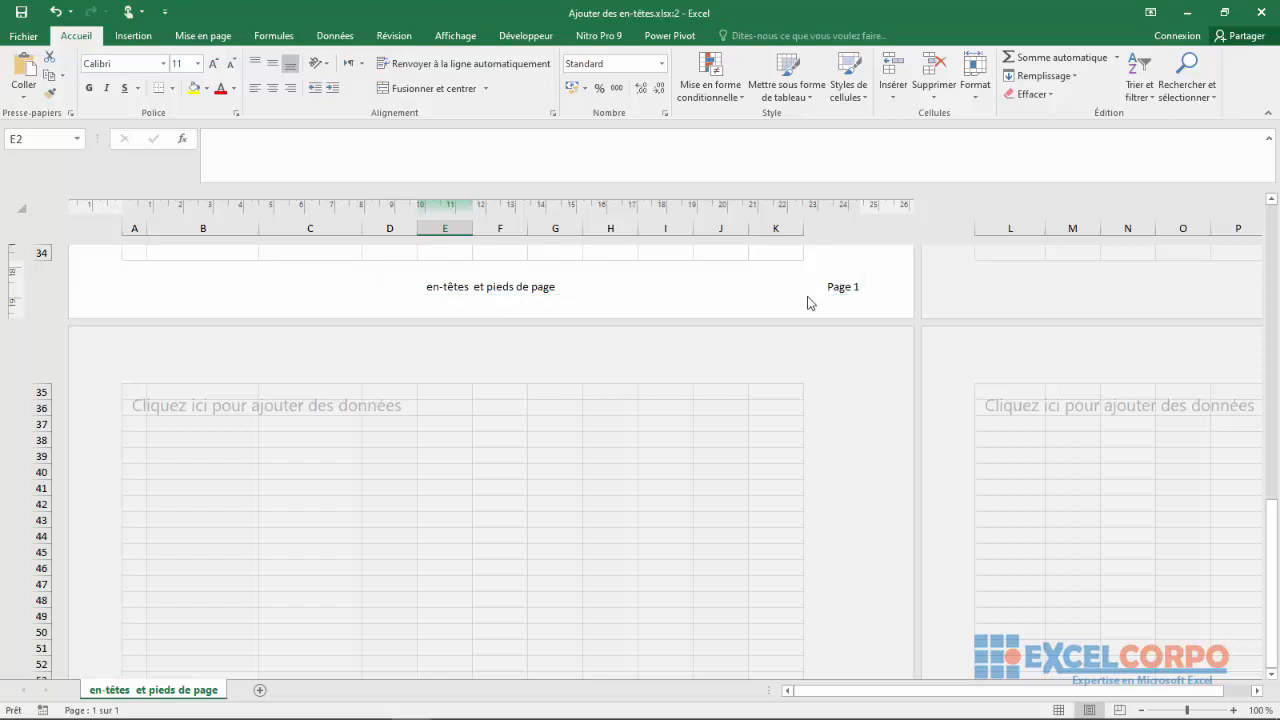
- Replace the sheet name in the centre footer section with the picture excel corpo.png from the computer's Images folder
{"action": "left_click", "coordinate": [736, 289]}
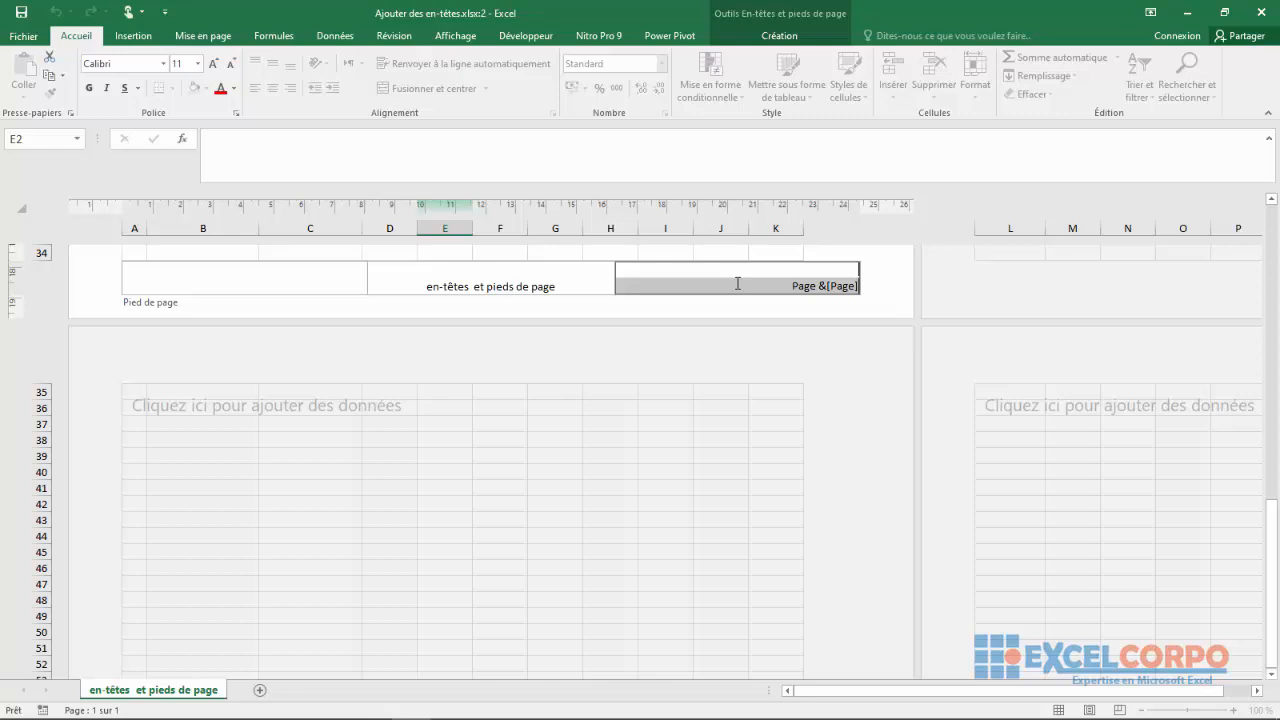
{"action": "left_click", "coordinate": [575, 284]}
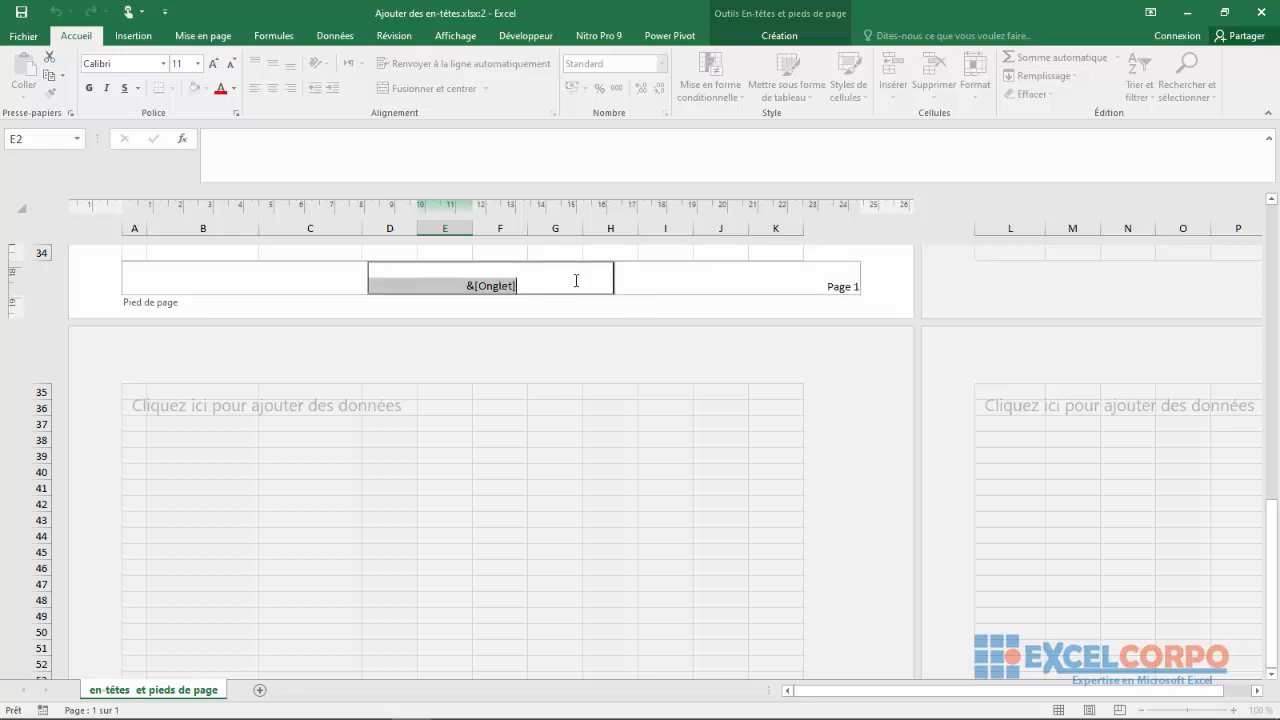
{"action": "left_click", "coordinate": [758, 38]}
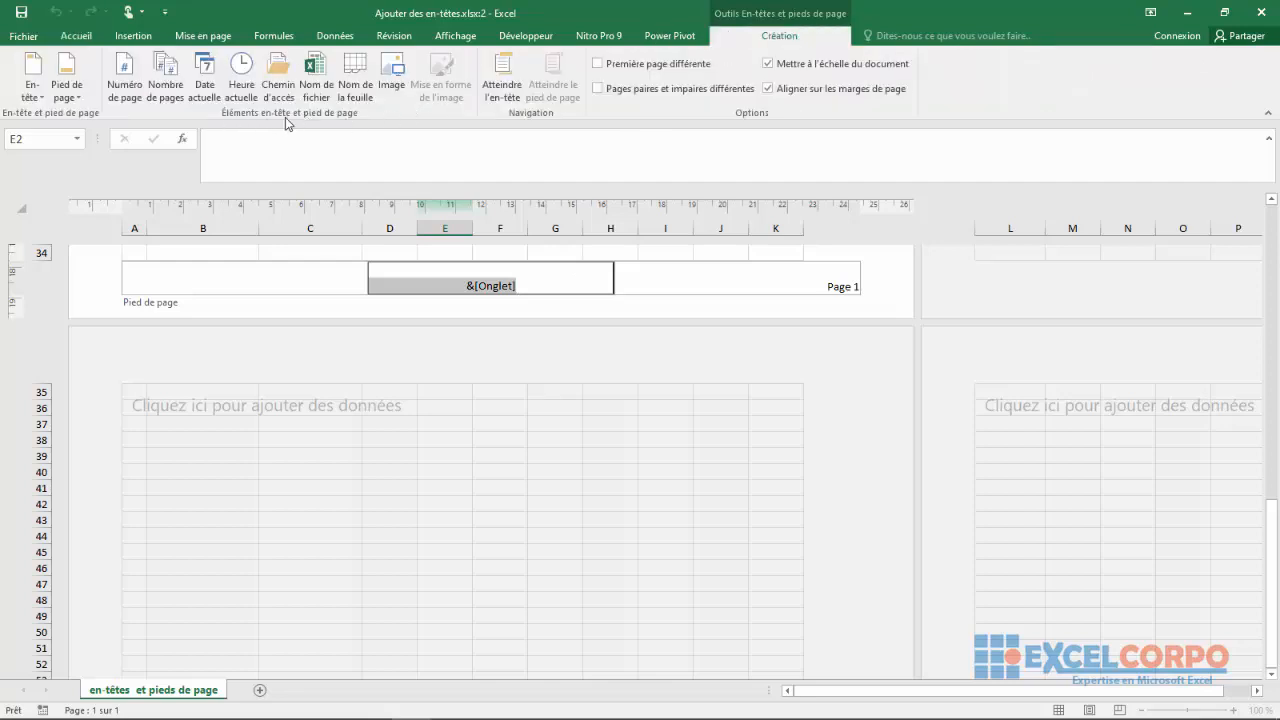
{"action": "left_click", "coordinate": [401, 84]}
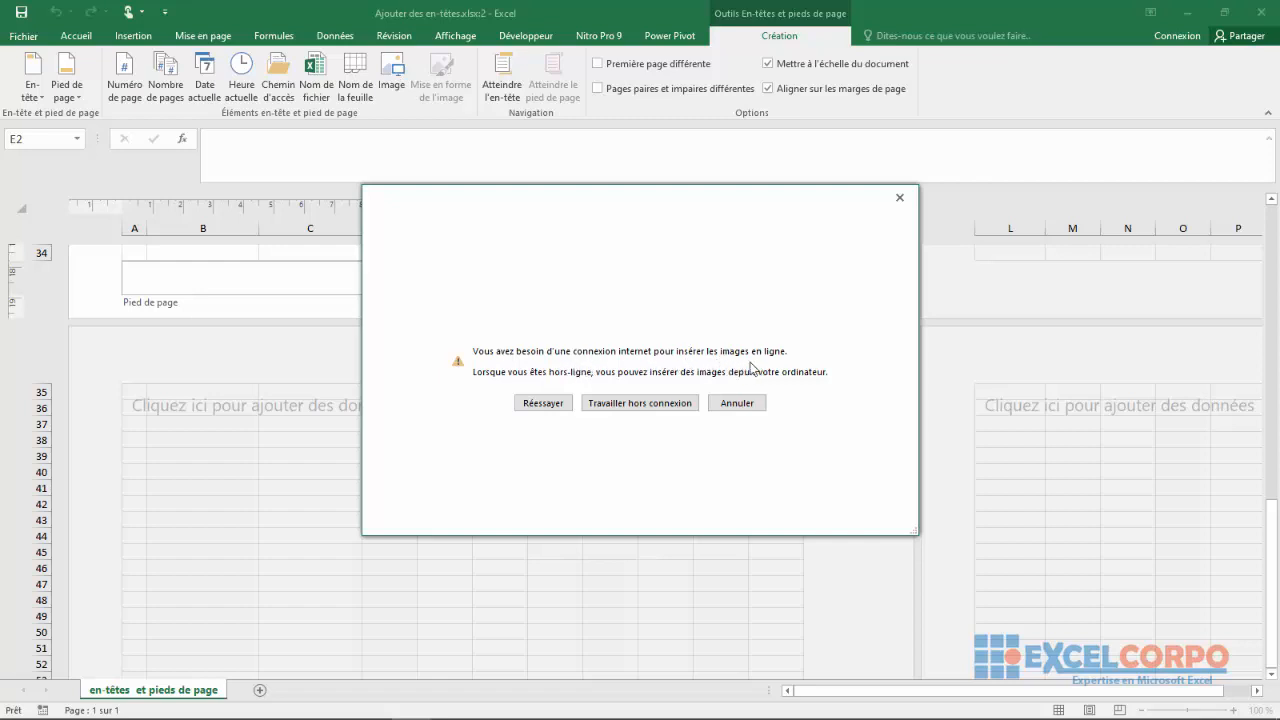
{"action": "left_click", "coordinate": [633, 404]}
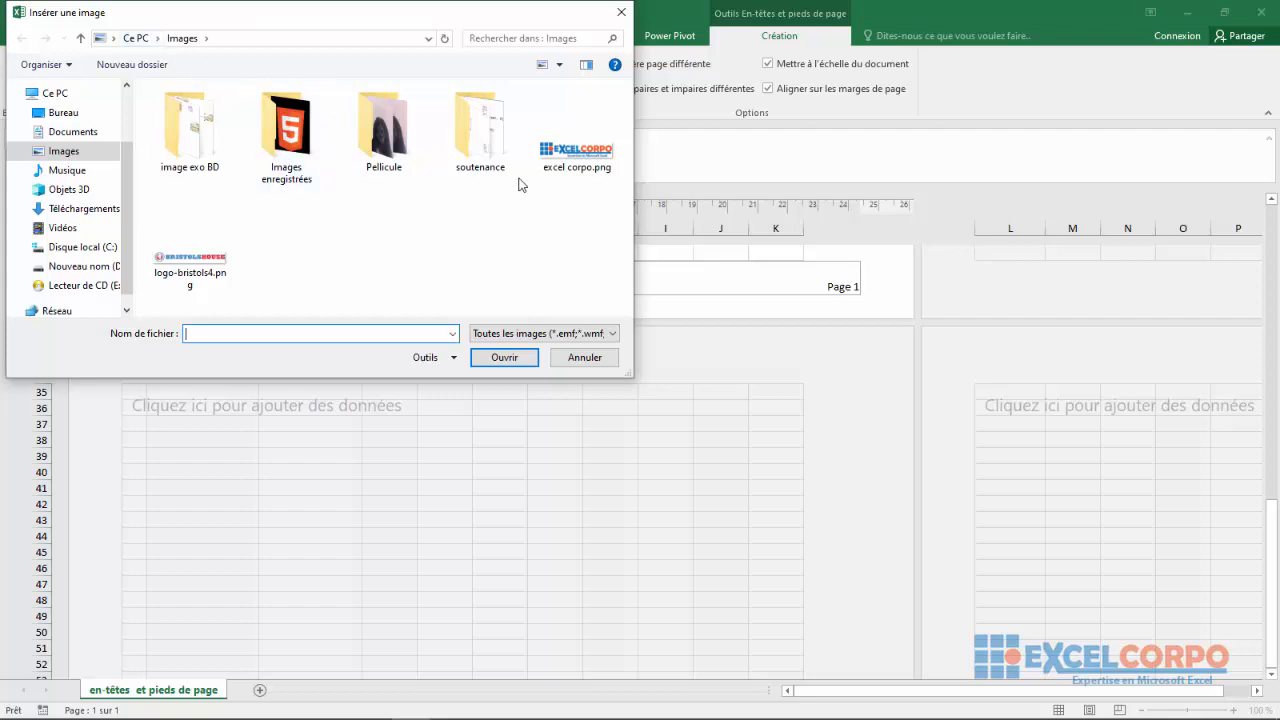
{"action": "left_click", "coordinate": [598, 172]}
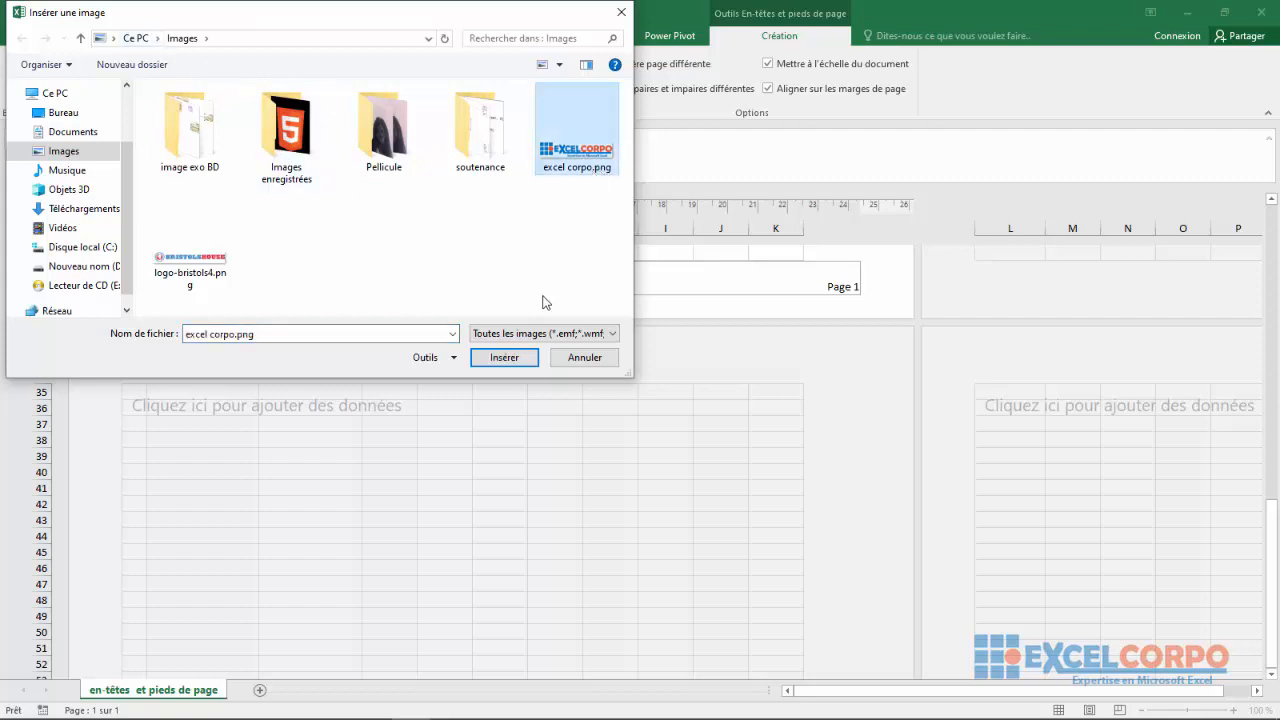
{"action": "left_click", "coordinate": [505, 357]}
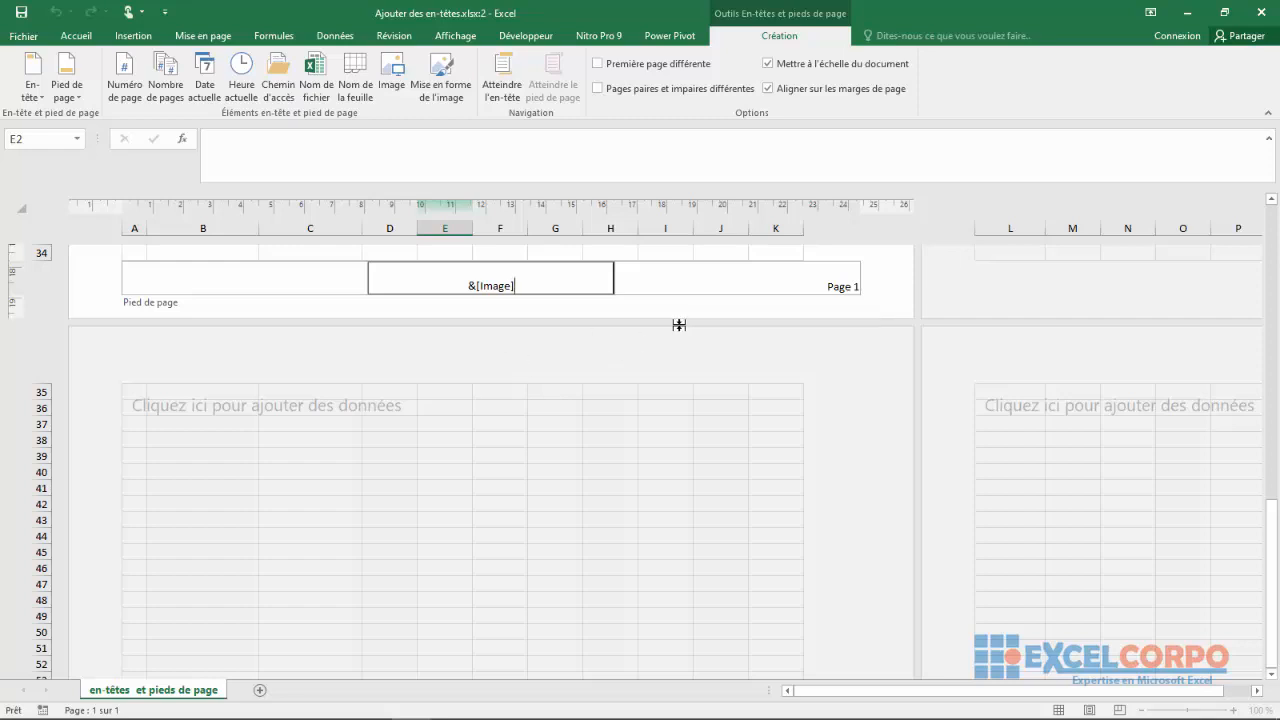
{"action": "scroll", "coordinate": [1274, 521], "scroll_direction": "up", "scroll_amount": 1}
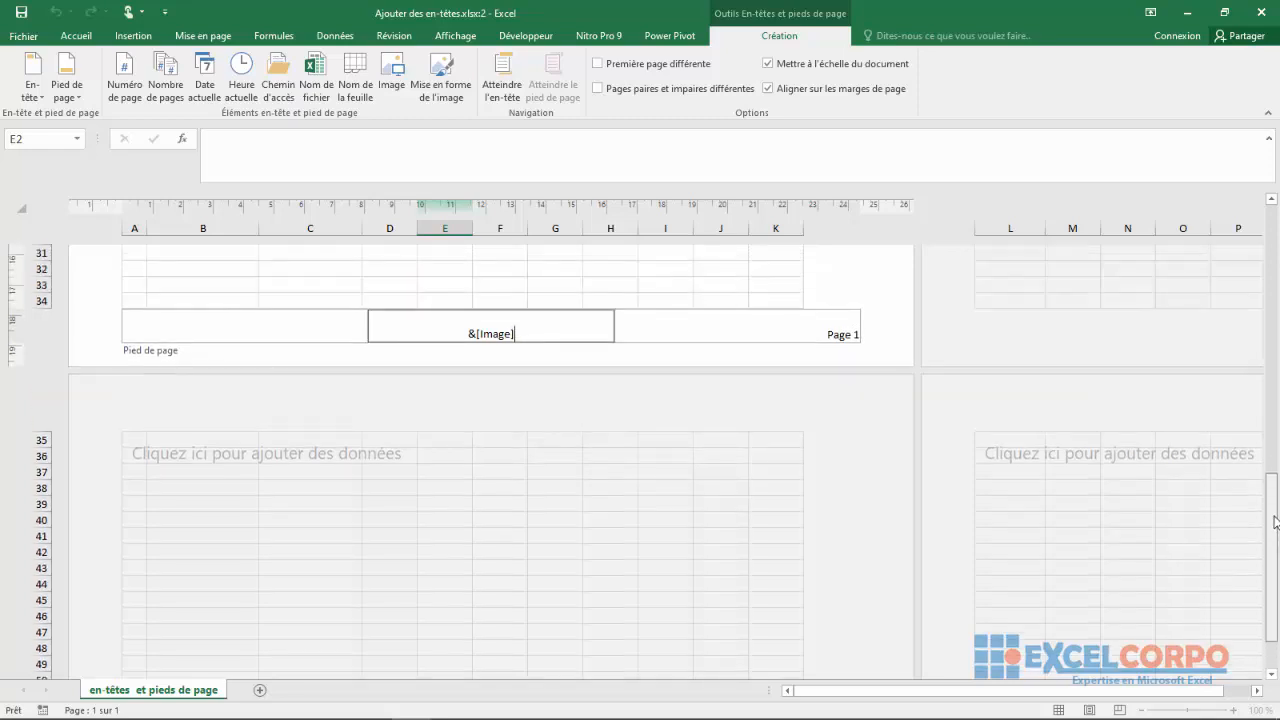
{"action": "scroll", "coordinate": [1274, 521], "scroll_direction": "up", "scroll_amount": 2}
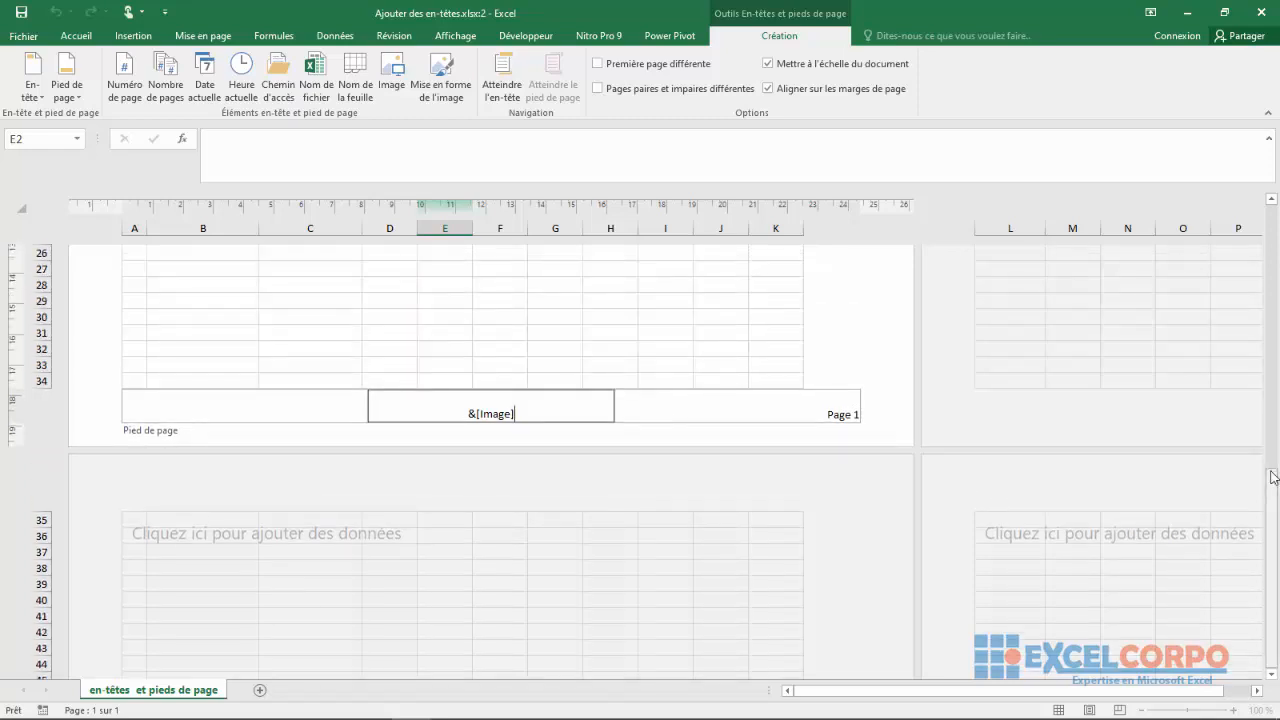
{"action": "left_click", "coordinate": [659, 267]}
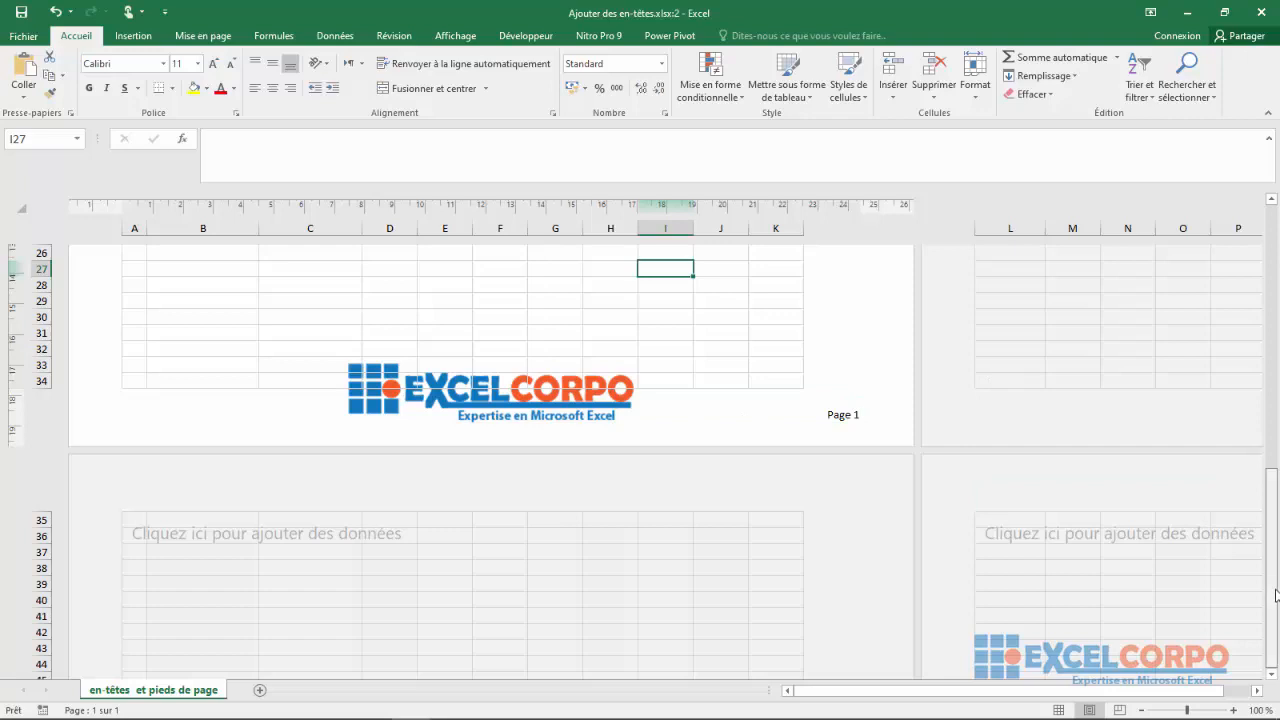
- Resize the logo in the centre footer section to 1,48 cm high and 7,05 cm wide (75 %), keeping its proportions
{"action": "left_click_drag", "start_coordinate": [1276, 595], "coordinate": [1276, 284]}
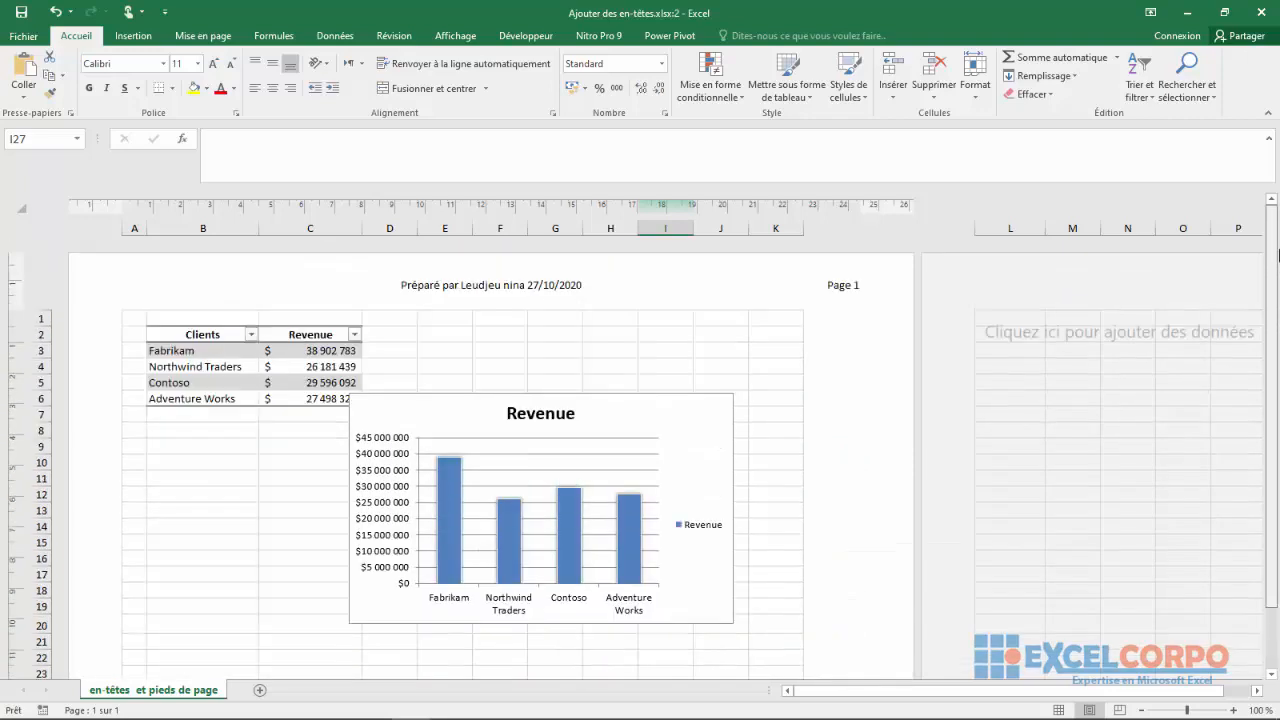
{"action": "left_click", "coordinate": [694, 288]}
{"action": "left_click", "coordinate": [568, 104]}
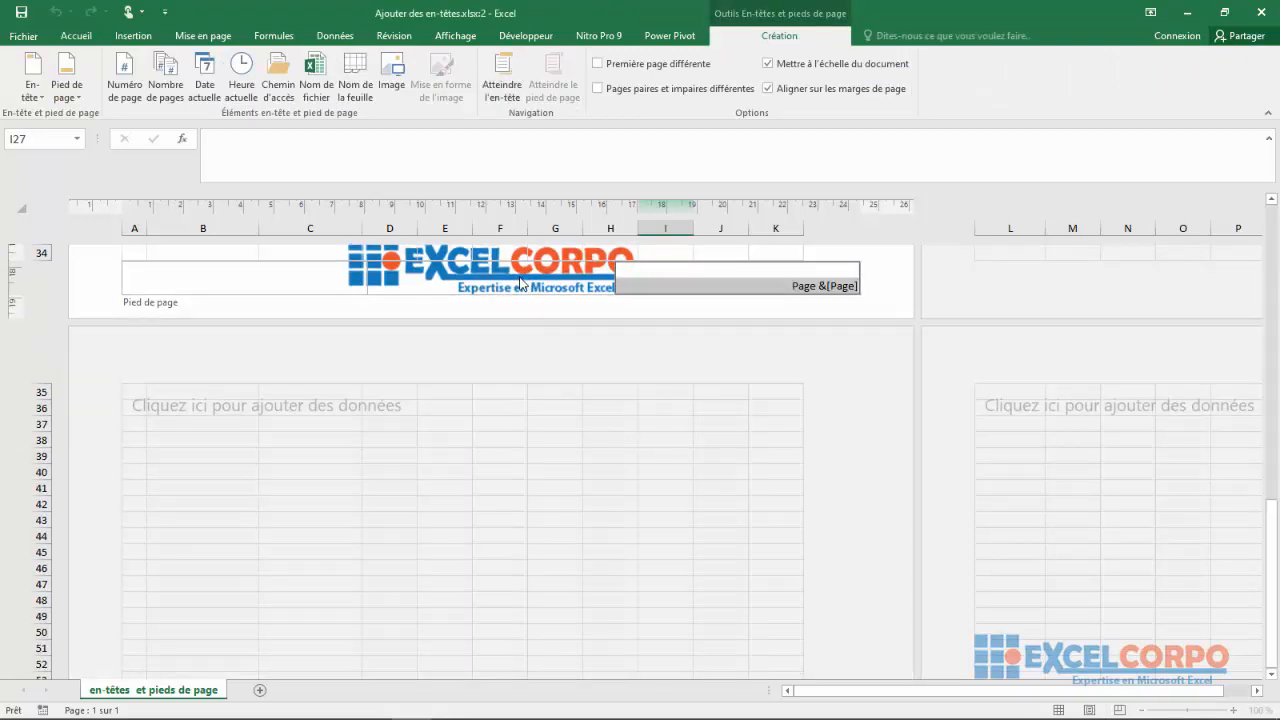
{"action": "left_click", "coordinate": [464, 272]}
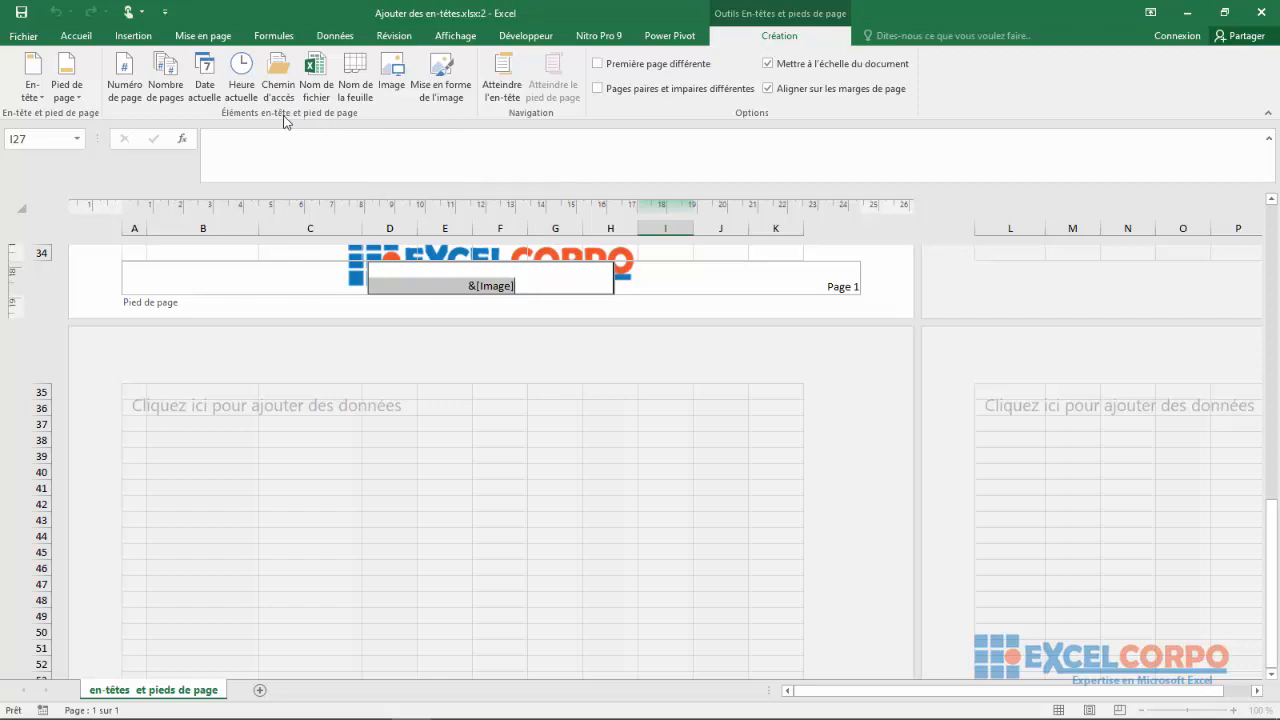
{"action": "left_click", "coordinate": [437, 98]}
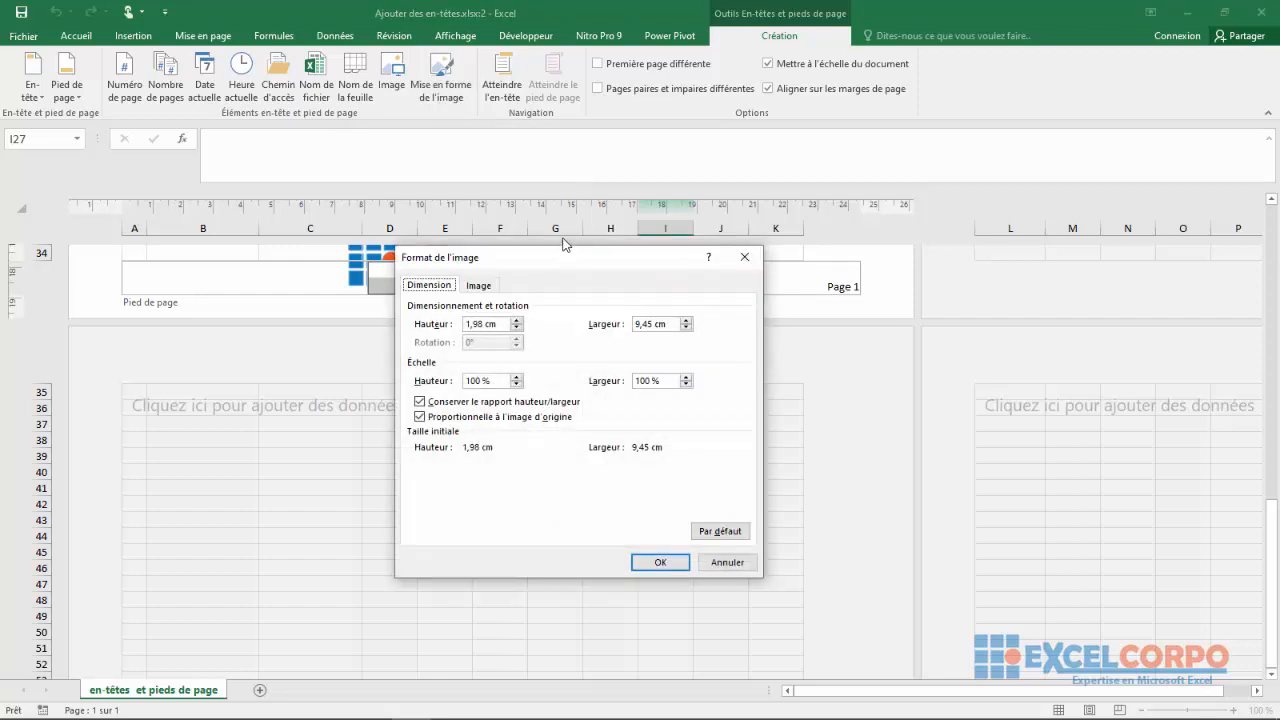
{"action": "left_click_drag", "start_coordinate": [564, 257], "coordinate": [563, 209]}
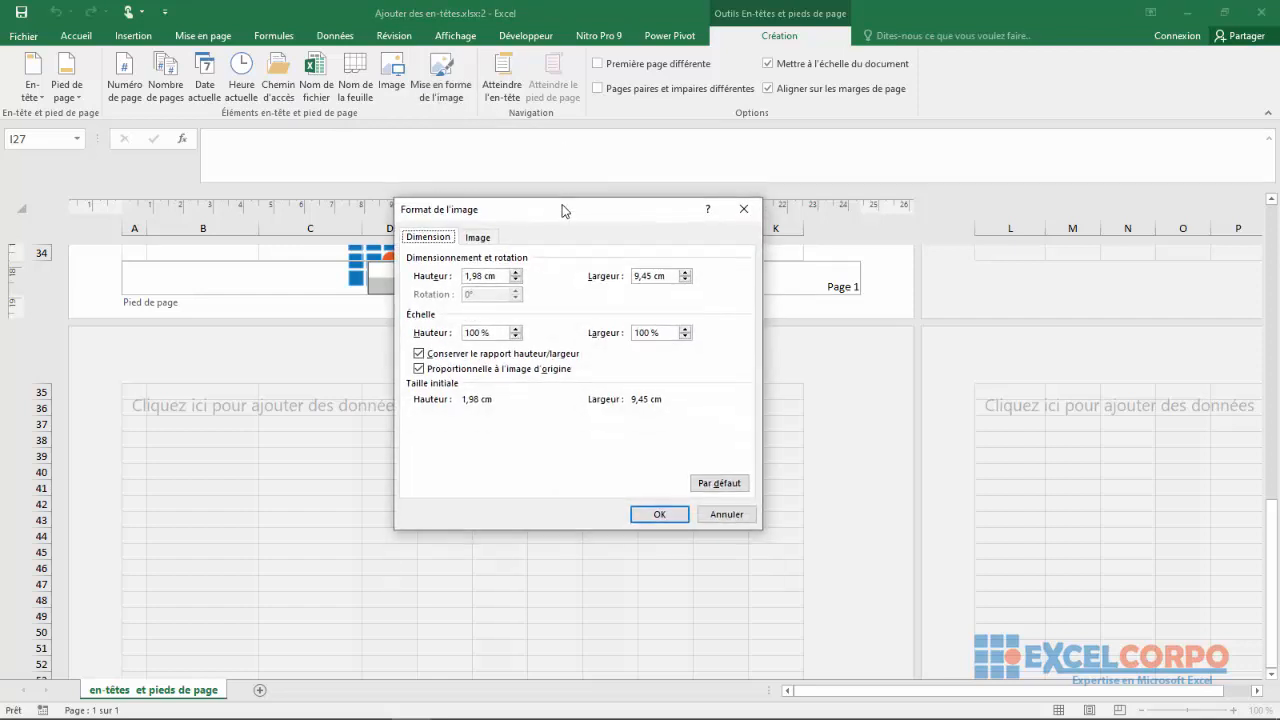
{"action": "left_click", "coordinate": [515, 273]}
{"action": "left_click", "coordinate": [516, 280]}
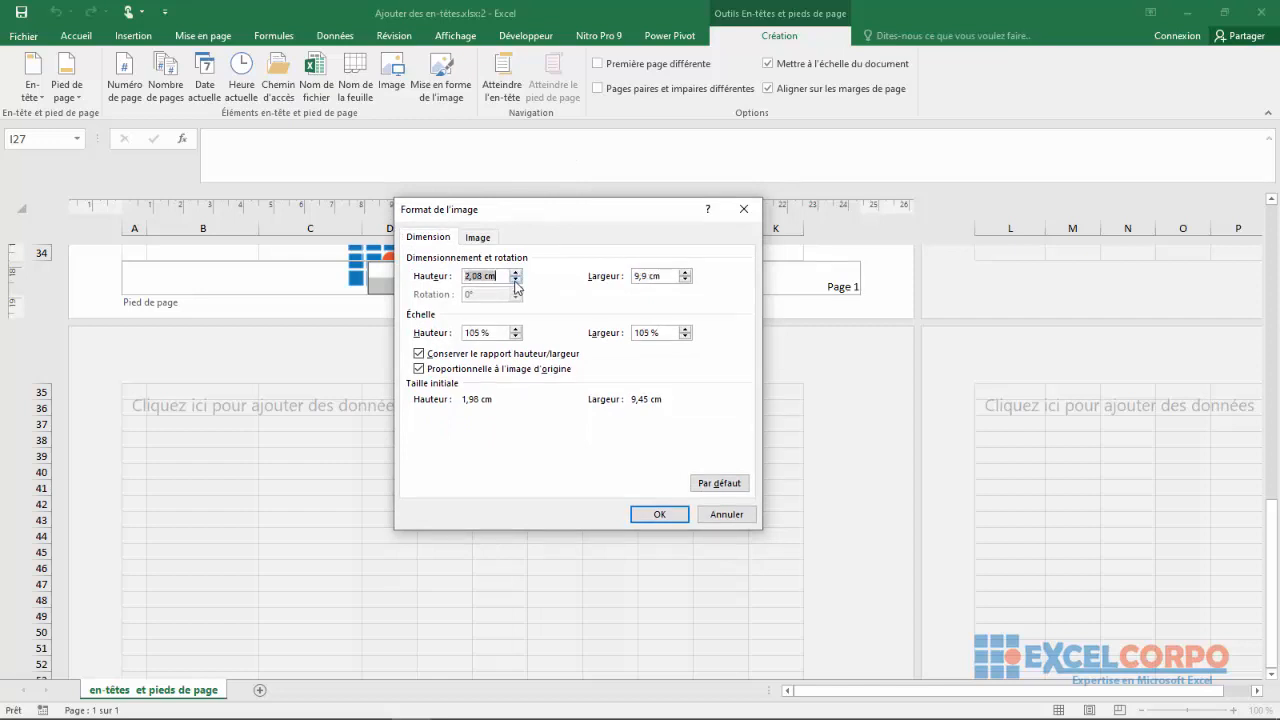
{"action": "left_click", "coordinate": [516, 280]}
{"action": "left_click", "coordinate": [516, 280]}
{"action": "left_click", "coordinate": [516, 281]}
{"action": "left_click", "coordinate": [516, 281]}
{"action": "left_click", "coordinate": [516, 280]}
{"action": "left_click", "coordinate": [516, 279]}
{"action": "left_click", "coordinate": [516, 273]}
{"action": "left_click", "coordinate": [516, 273]}
{"action": "left_click", "coordinate": [658, 515]}
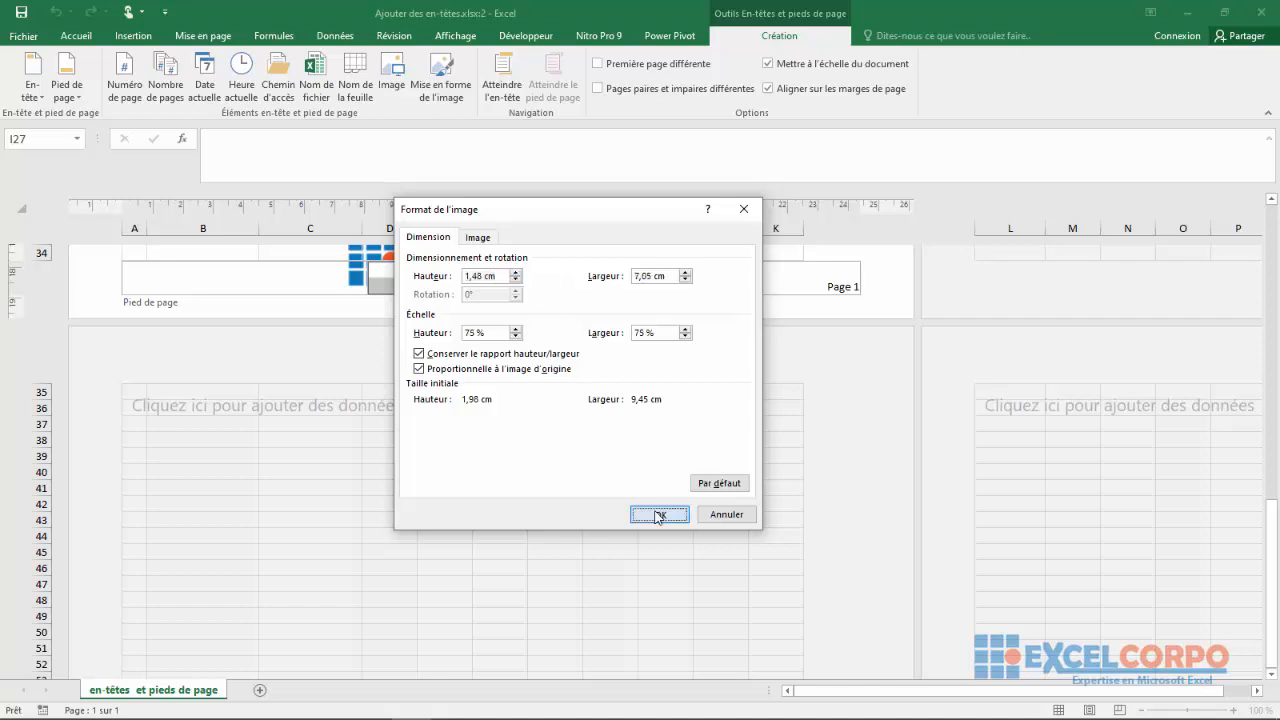
{"action": "left_click", "coordinate": [649, 316]}
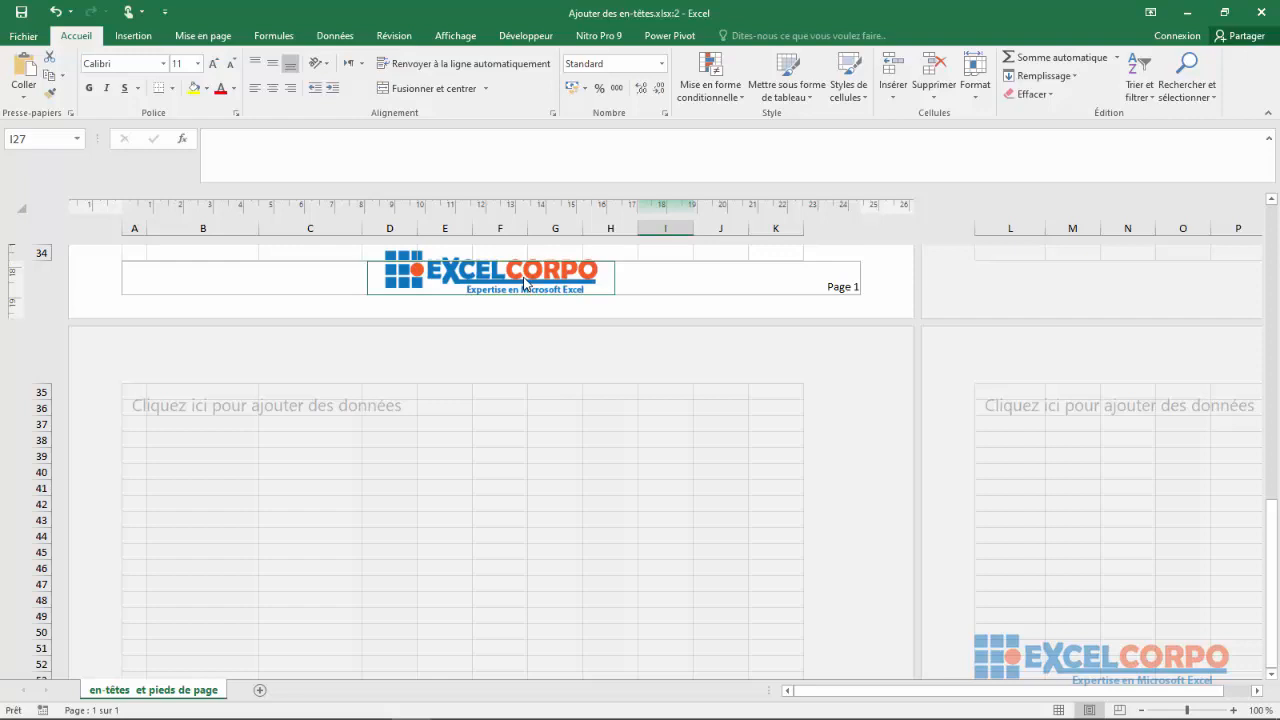
- Enable the different first page option for the headers and footers and check the first page's footer and header
{"action": "left_click", "coordinate": [700, 282]}
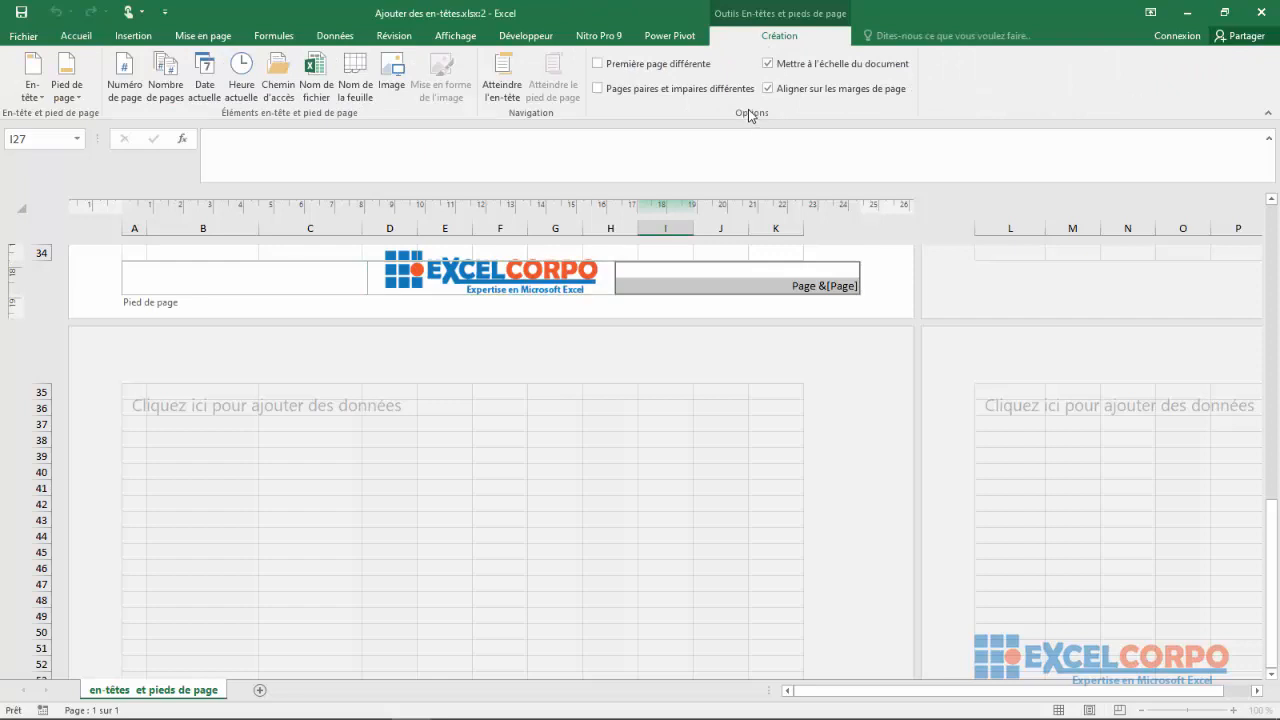
{"action": "left_click", "coordinate": [609, 67]}
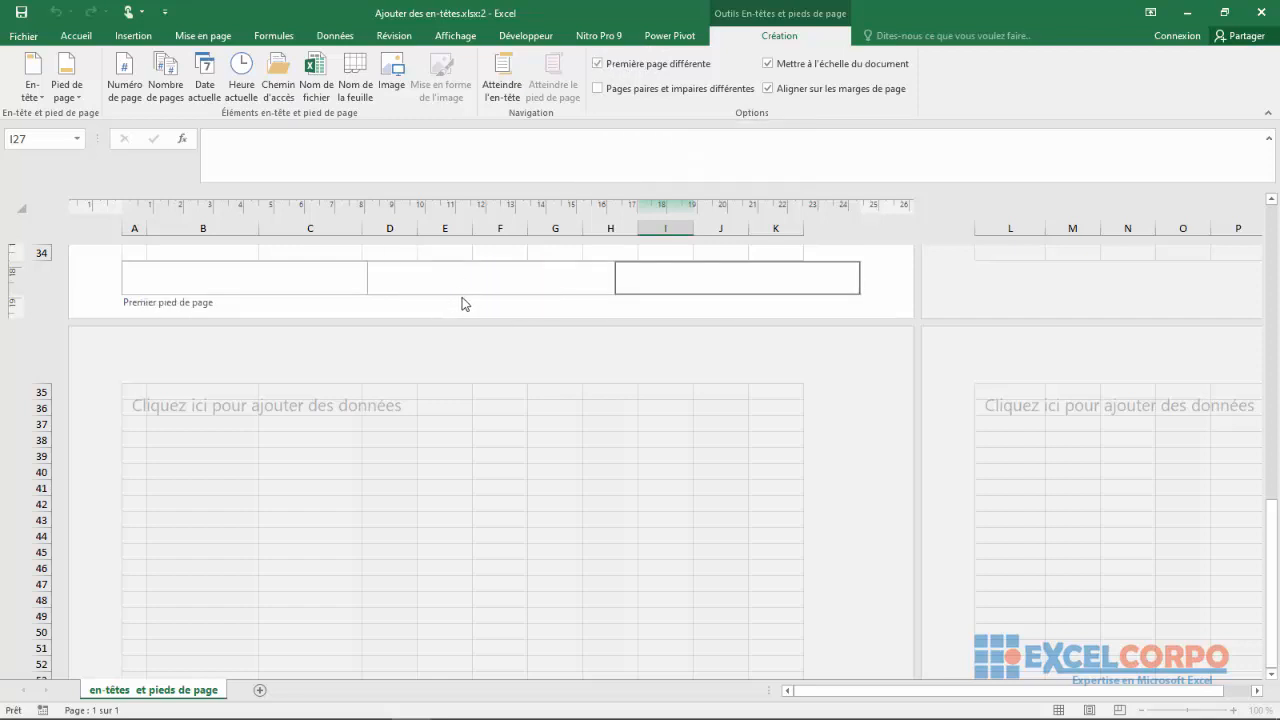
{"action": "left_click", "coordinate": [1272, 585]}
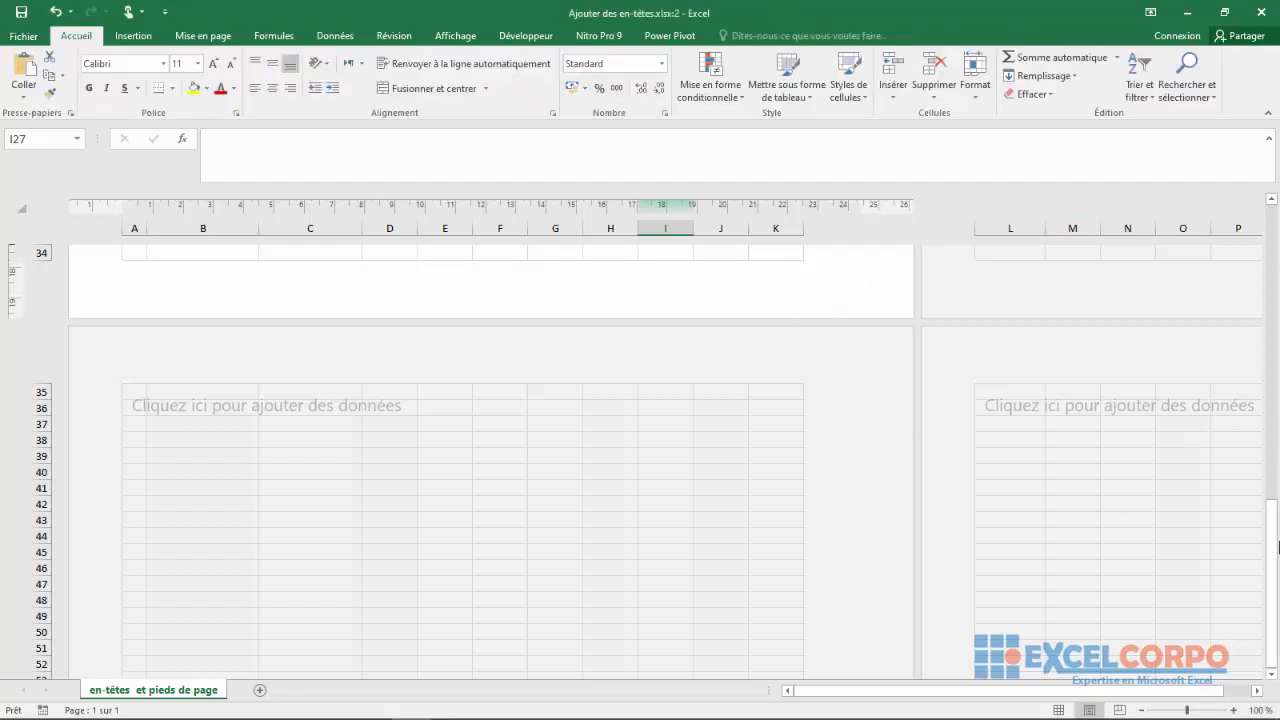
{"action": "left_click_drag", "start_coordinate": [1273, 530], "coordinate": [1276, 202]}
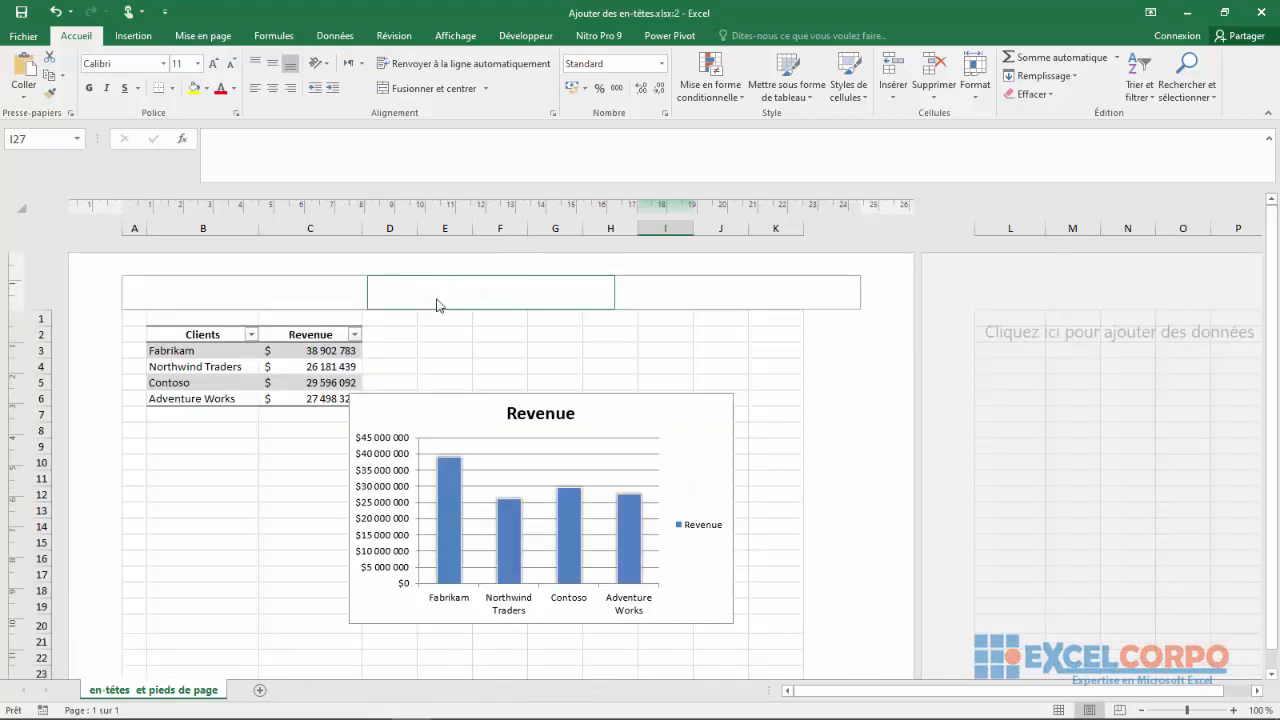
- Disable the different first page option to restore the common header and footer on the first page
{"action": "left_click", "coordinate": [510, 285]}
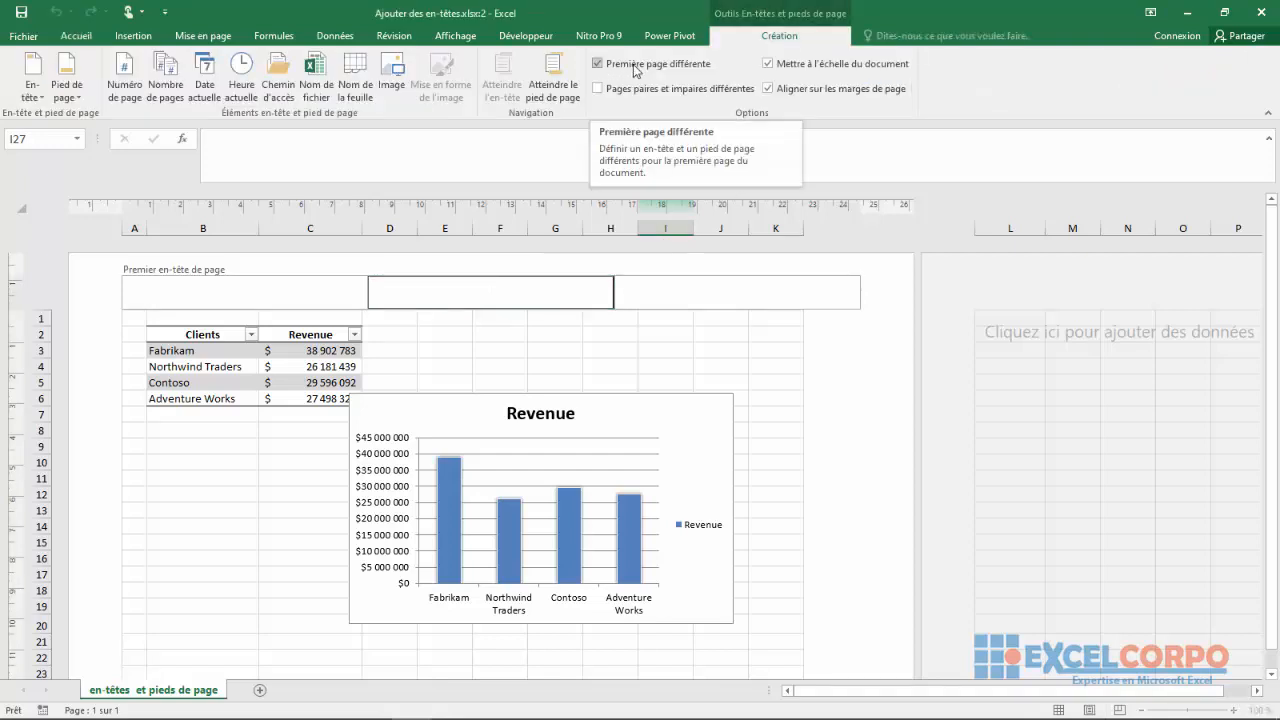
{"action": "left_click", "coordinate": [599, 64]}
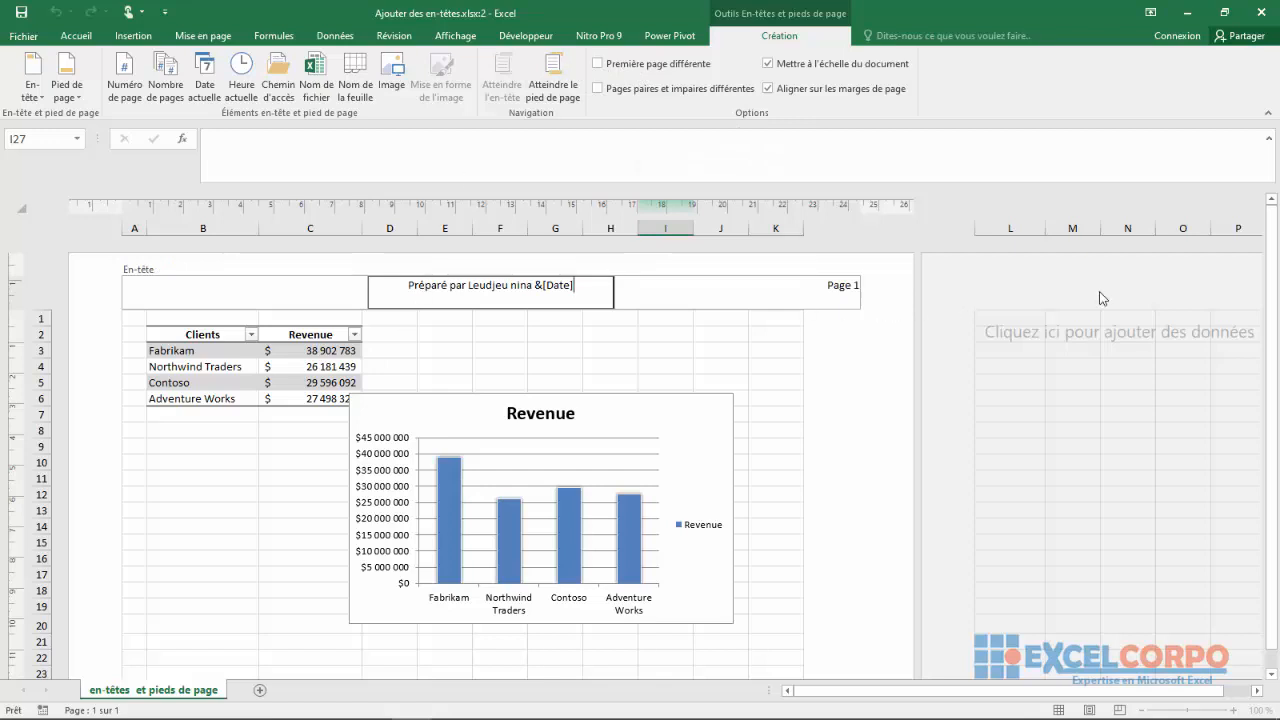
{"action": "left_click", "coordinate": [1272, 406]}
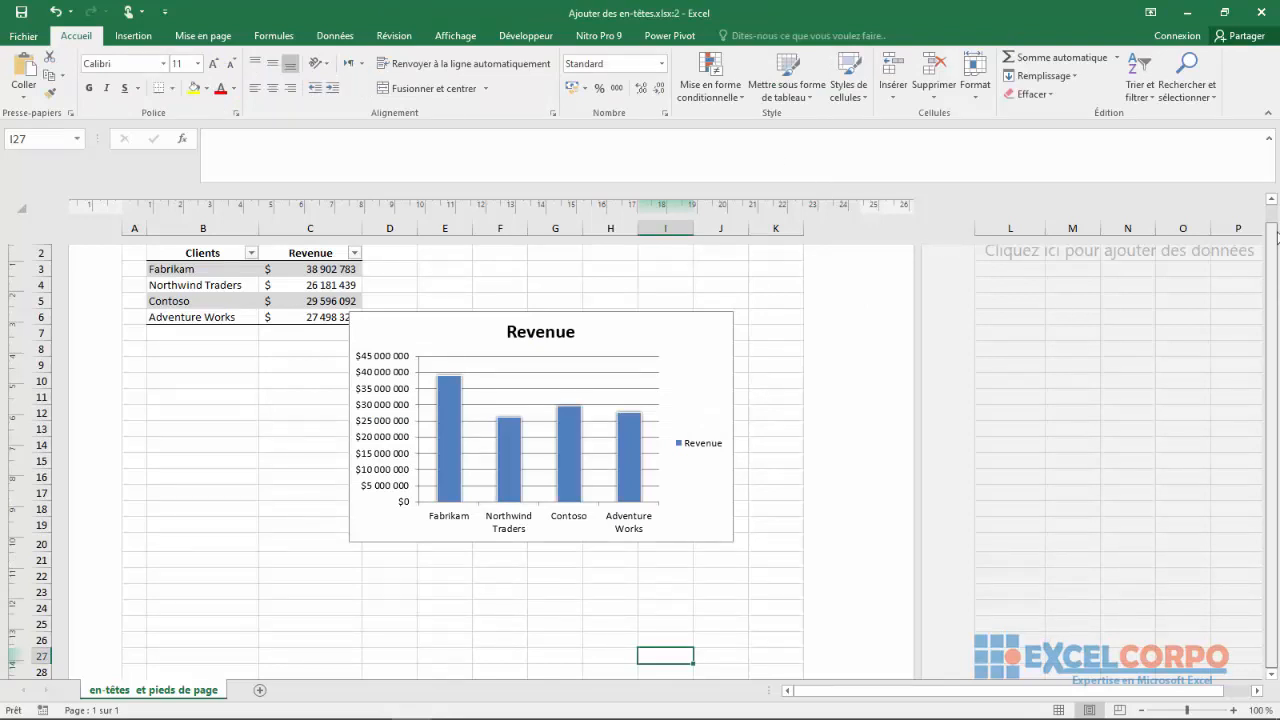
- Enable different odd and even pages for the headers and footers while editing the centre footer section
{"action": "scroll", "coordinate": [857, 290], "scroll_direction": "up", "scroll_amount": 2}
{"action": "left_click", "coordinate": [857, 290]}
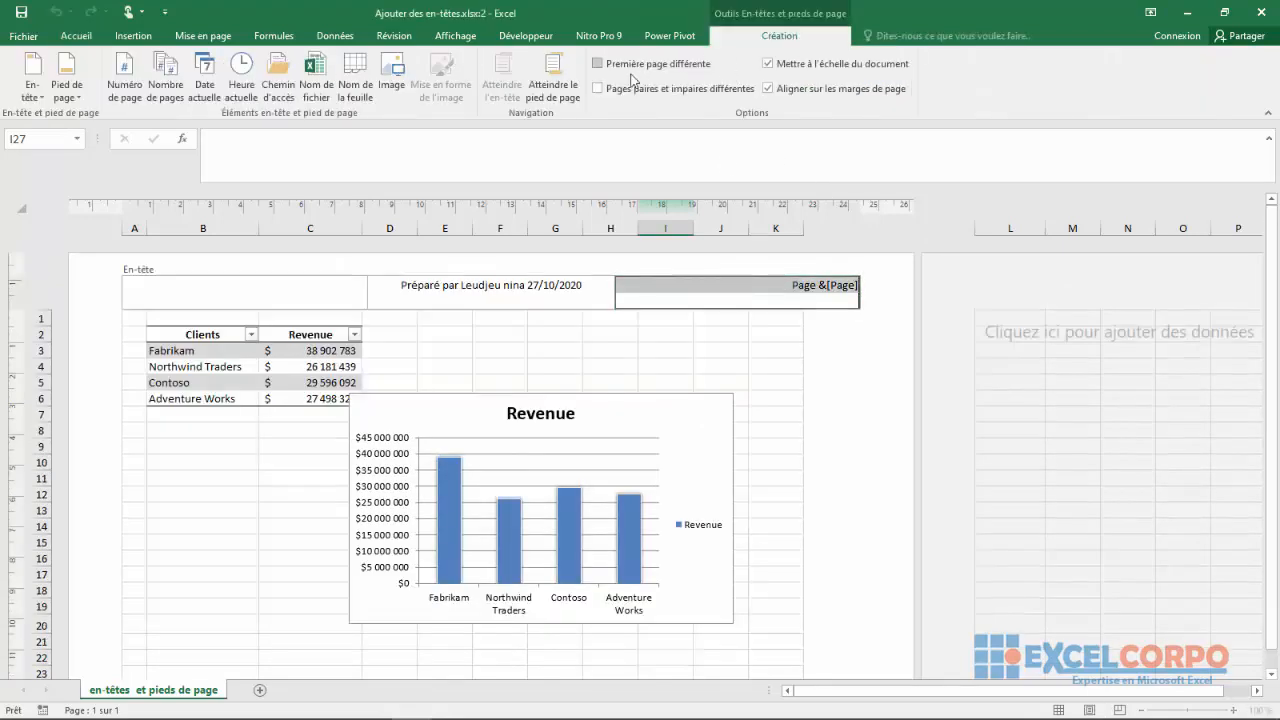
{"action": "left_click", "coordinate": [550, 78]}
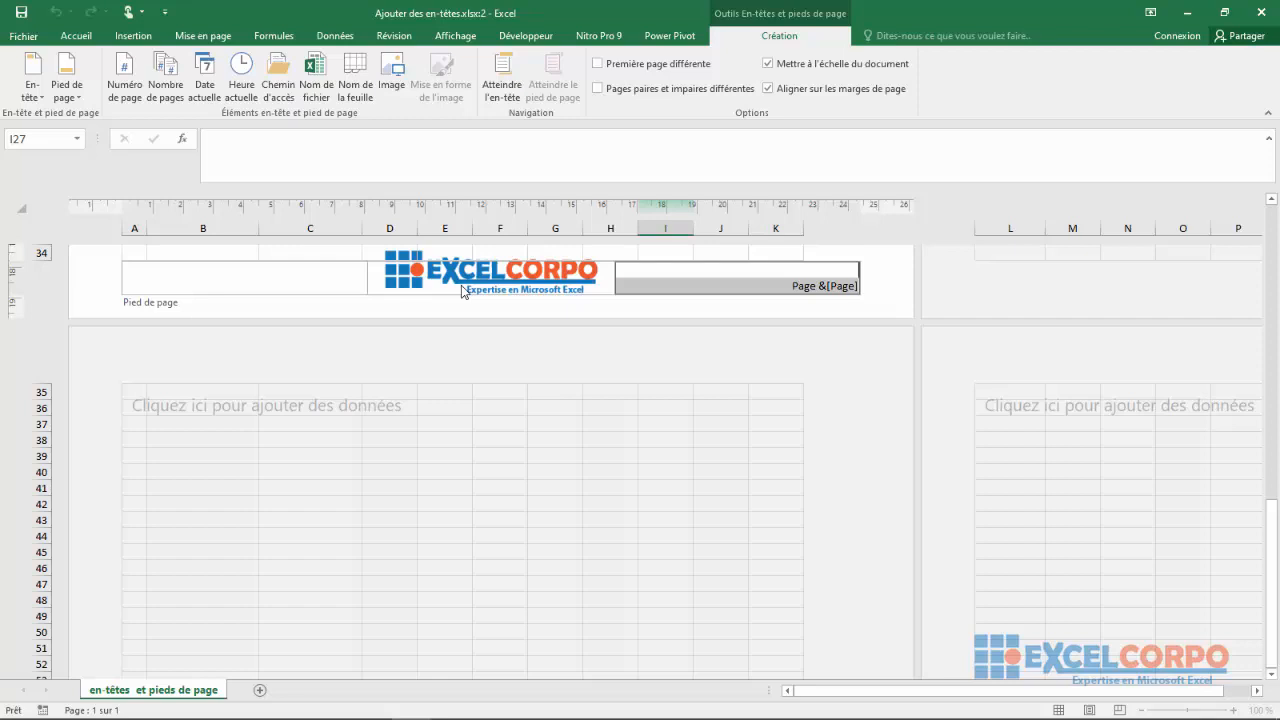
{"action": "left_click", "coordinate": [589, 277]}
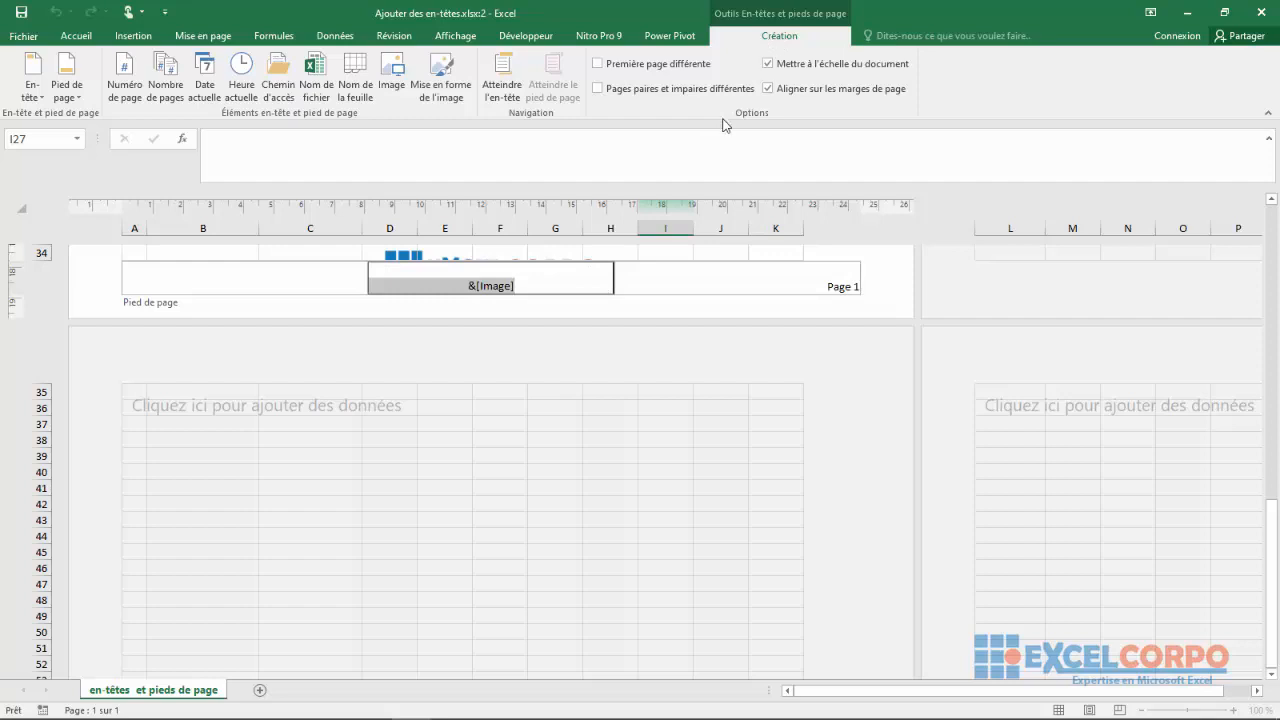
{"action": "left_click", "coordinate": [599, 89]}
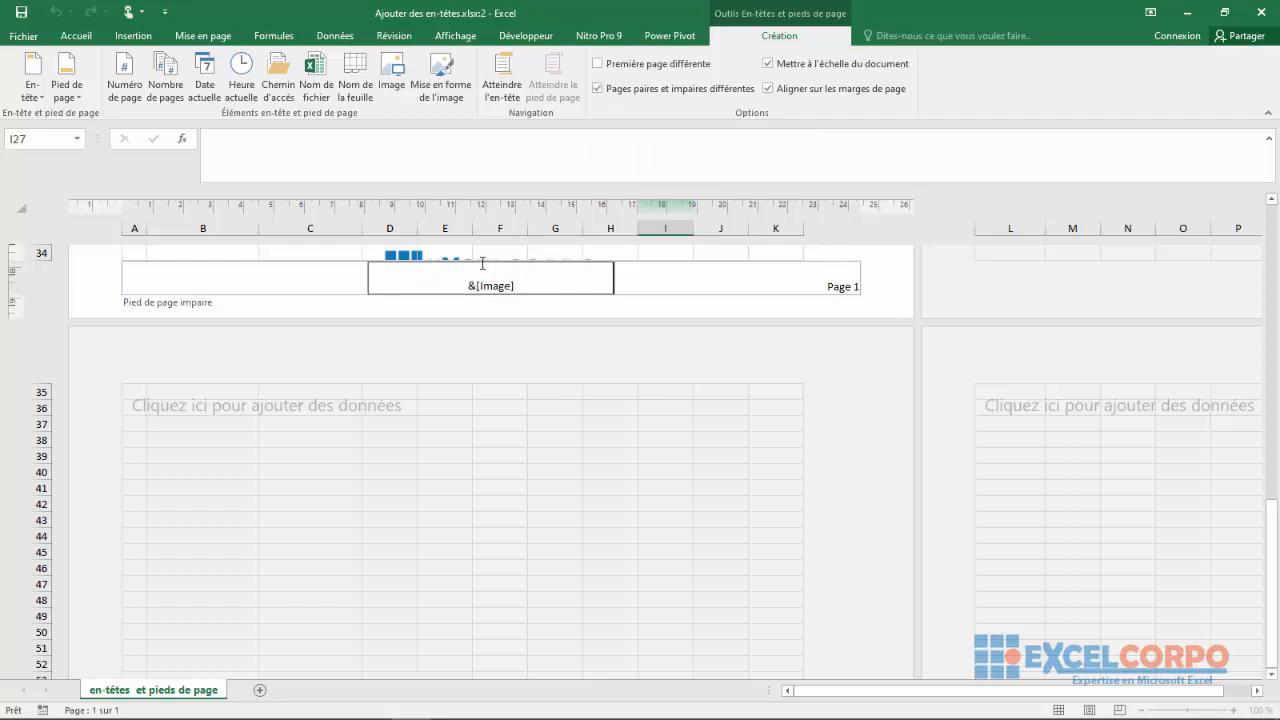
- Examine the following pages of the worksheet to compare their headers and footers with the first page's
{"action": "left_click", "coordinate": [1272, 674]}
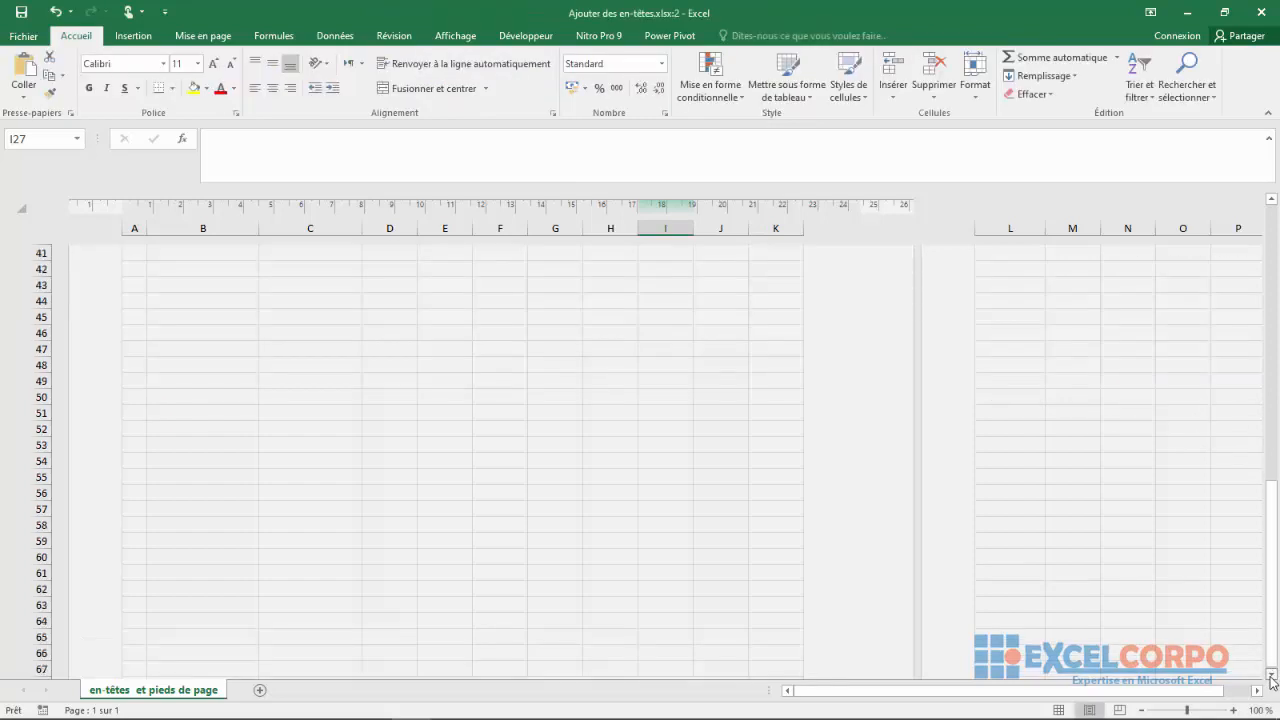
{"action": "left_click", "coordinate": [1272, 674]}
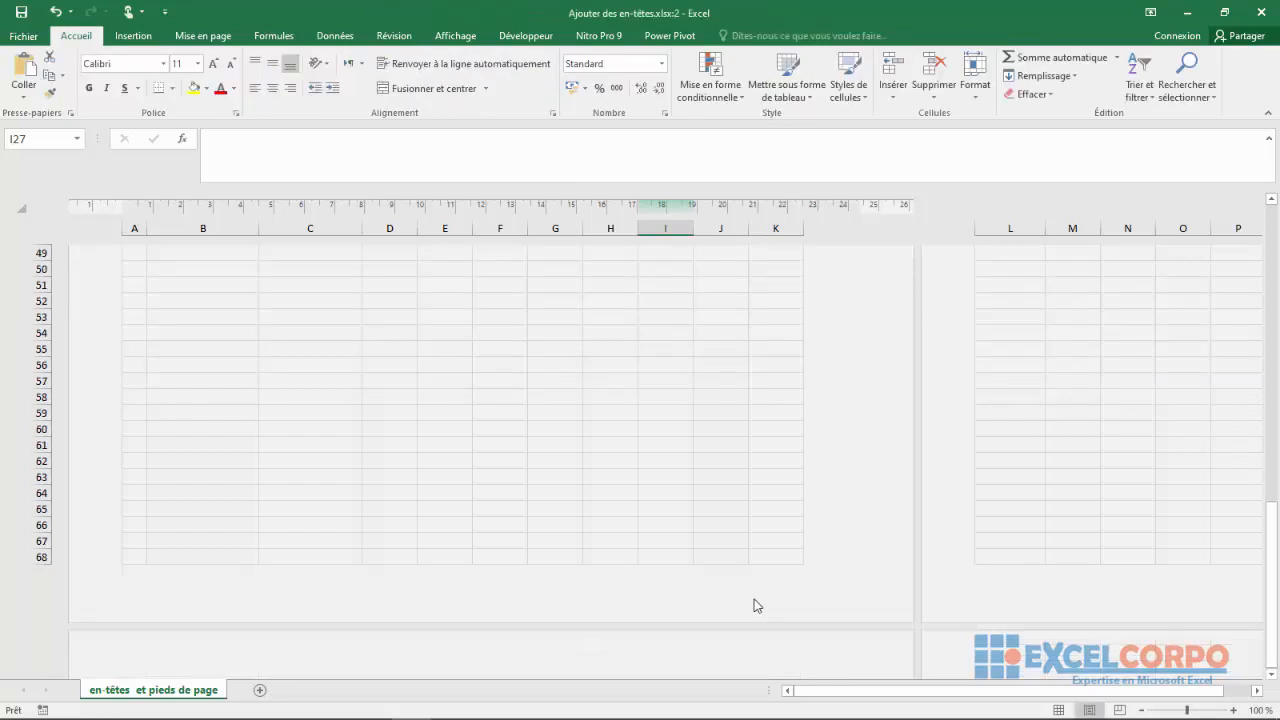
{"action": "left_click", "coordinate": [1272, 674]}
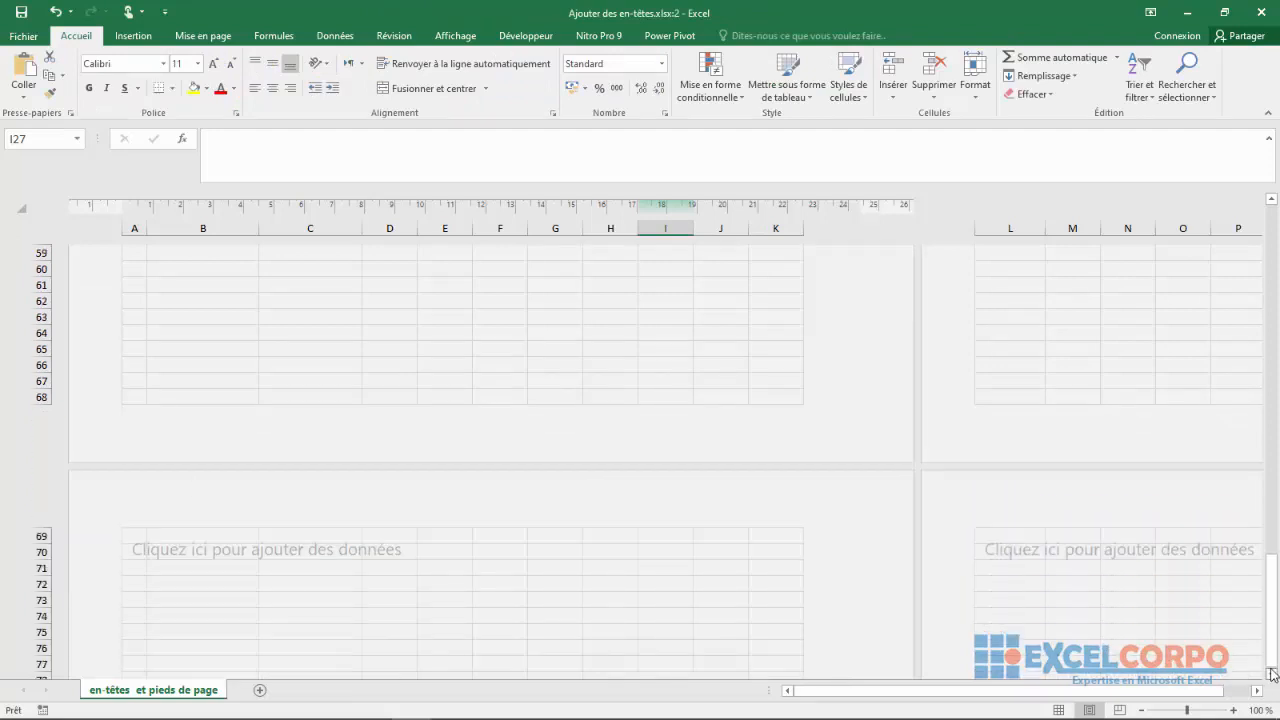
{"action": "left_click", "coordinate": [1272, 674]}
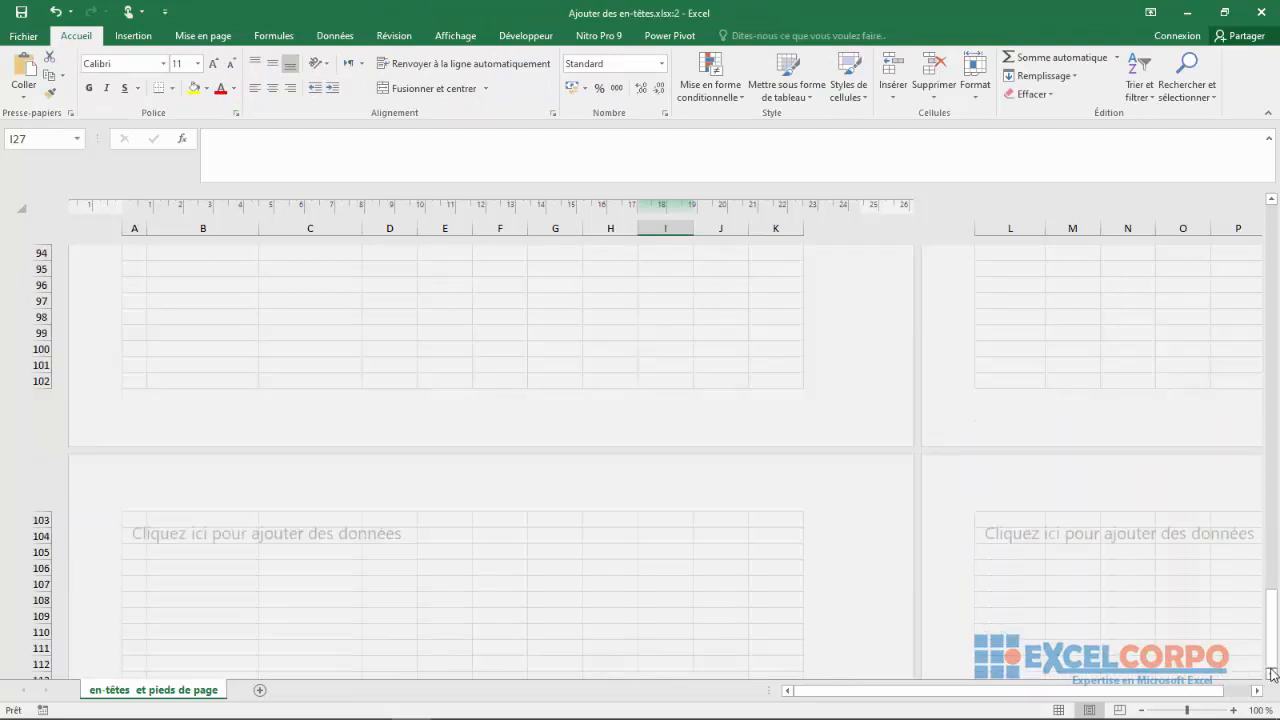
{"action": "left_click", "coordinate": [1272, 674]}
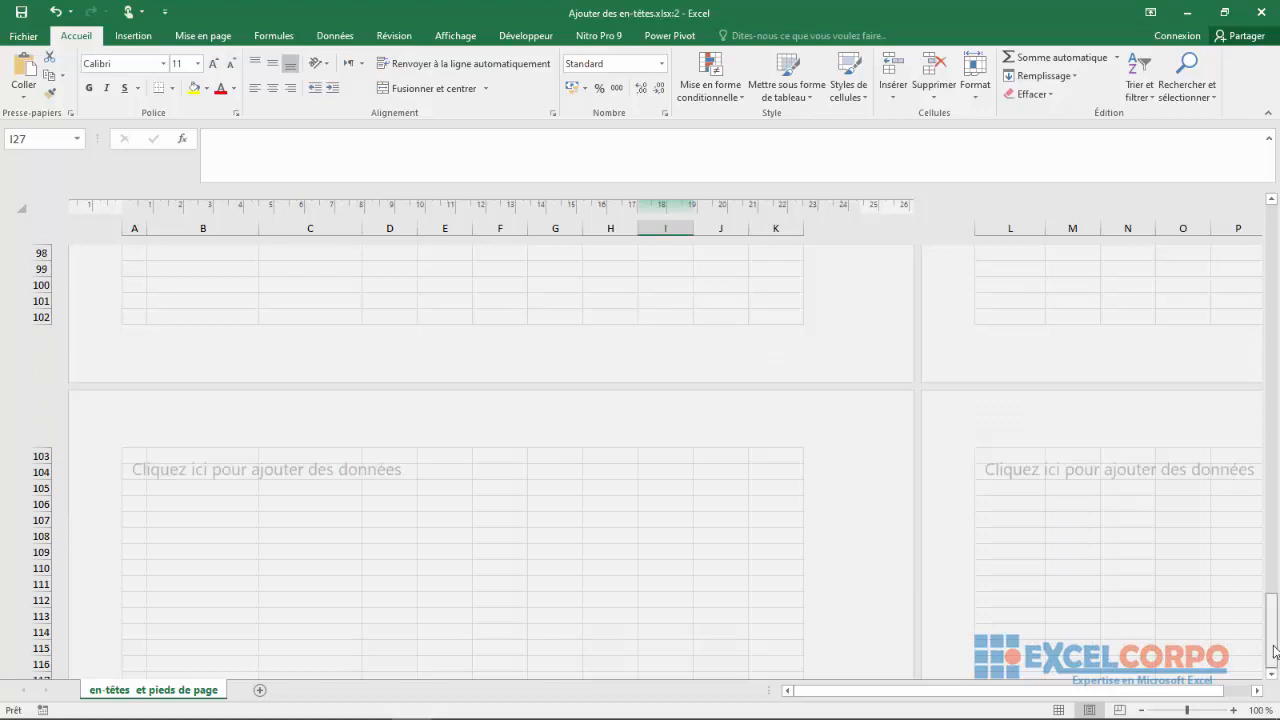
{"action": "left_click_drag", "start_coordinate": [1274, 651], "coordinate": [1274, 561]}
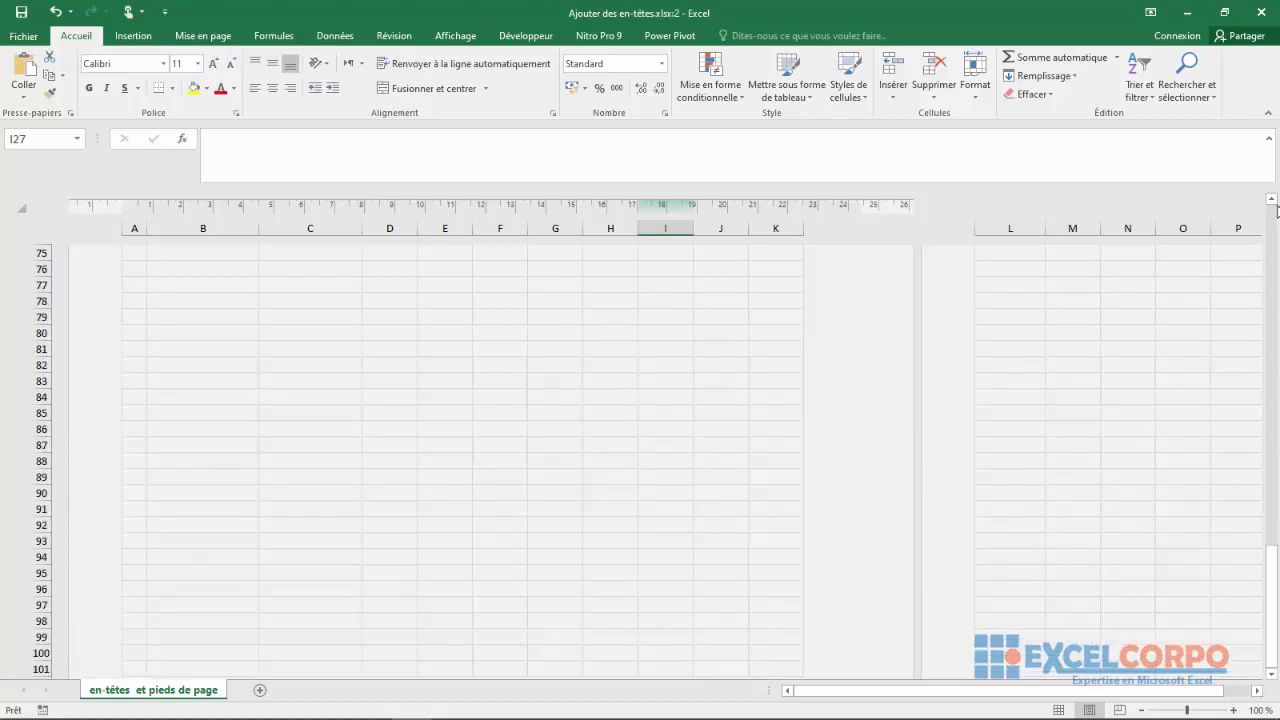
{"action": "scroll", "coordinate": [1277, 209], "scroll_direction": "up", "scroll_amount": 1}
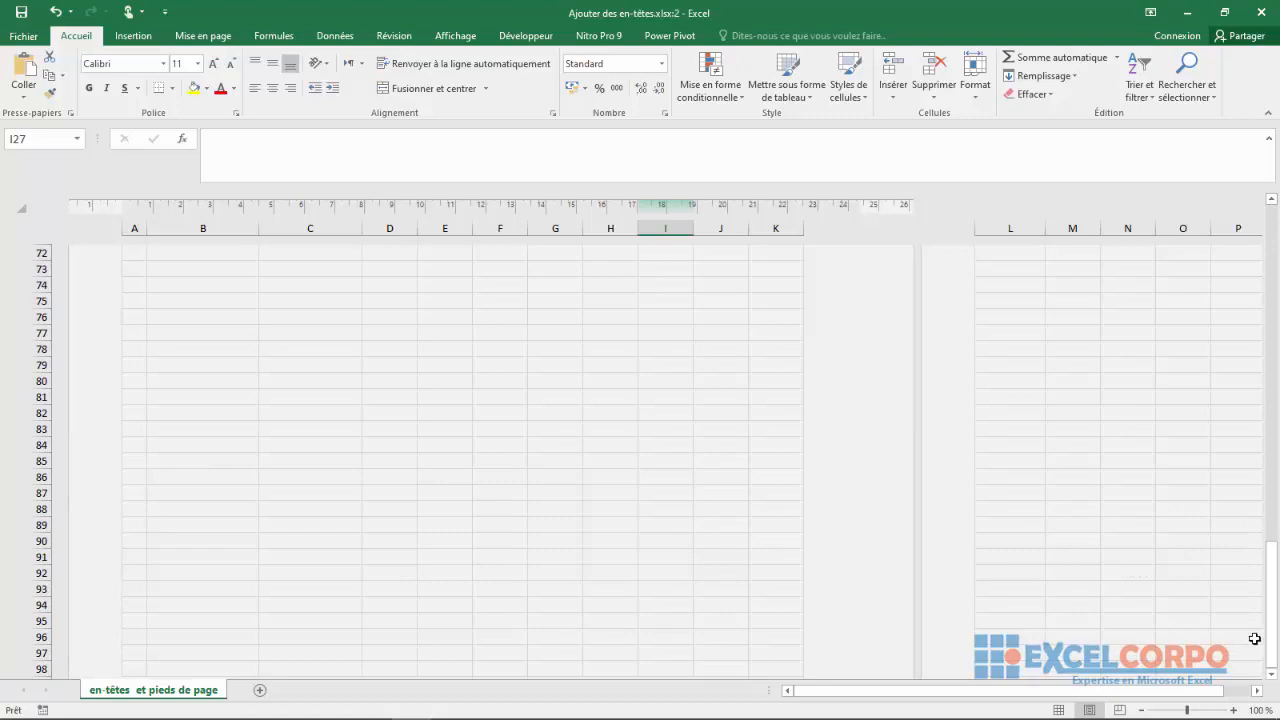
{"action": "left_click_drag", "start_coordinate": [1272, 638], "coordinate": [1277, 310]}
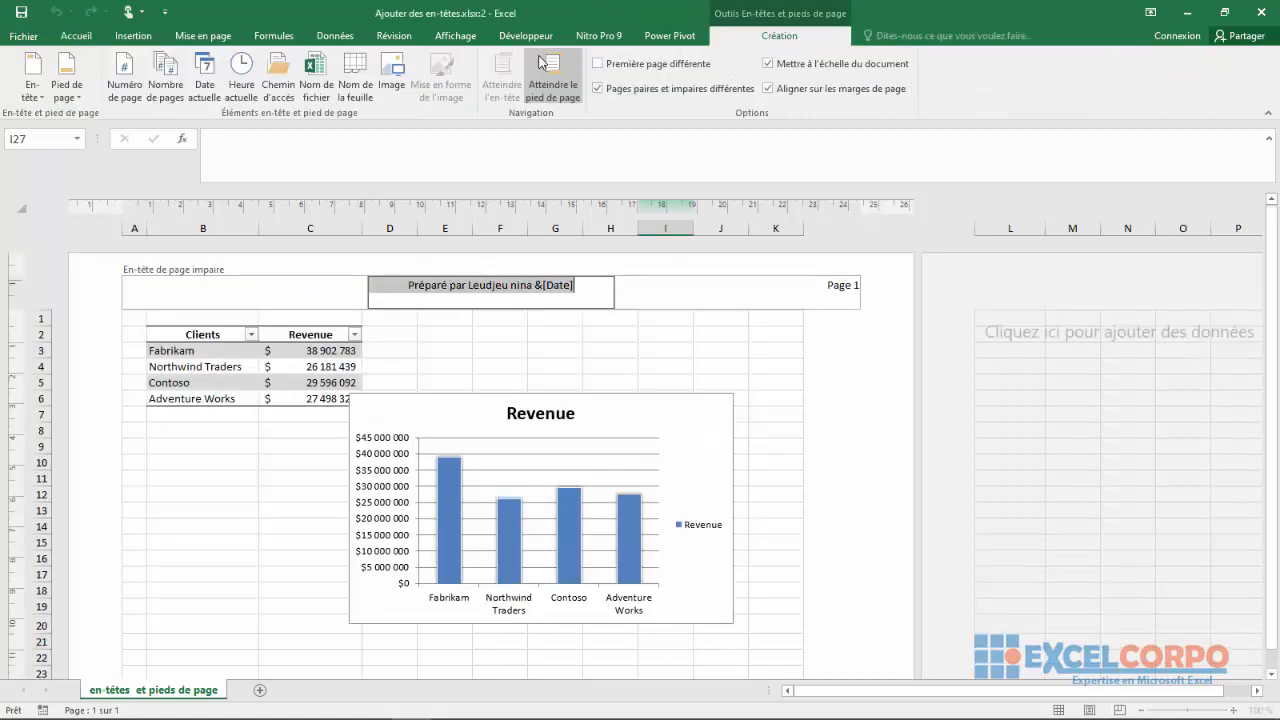
- Replace the odd-page footer with the predefined Page 1 footer
{"action": "left_click", "coordinate": [541, 62]}
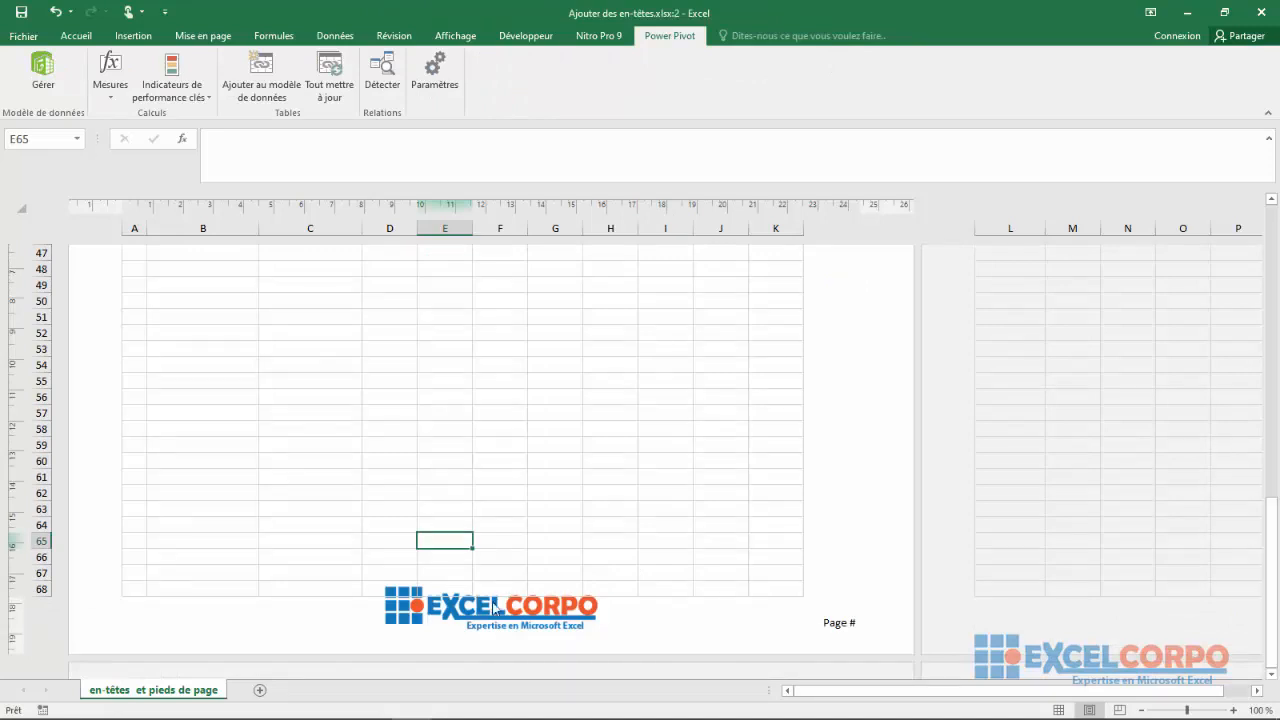
{"action": "left_click", "coordinate": [834, 626]}
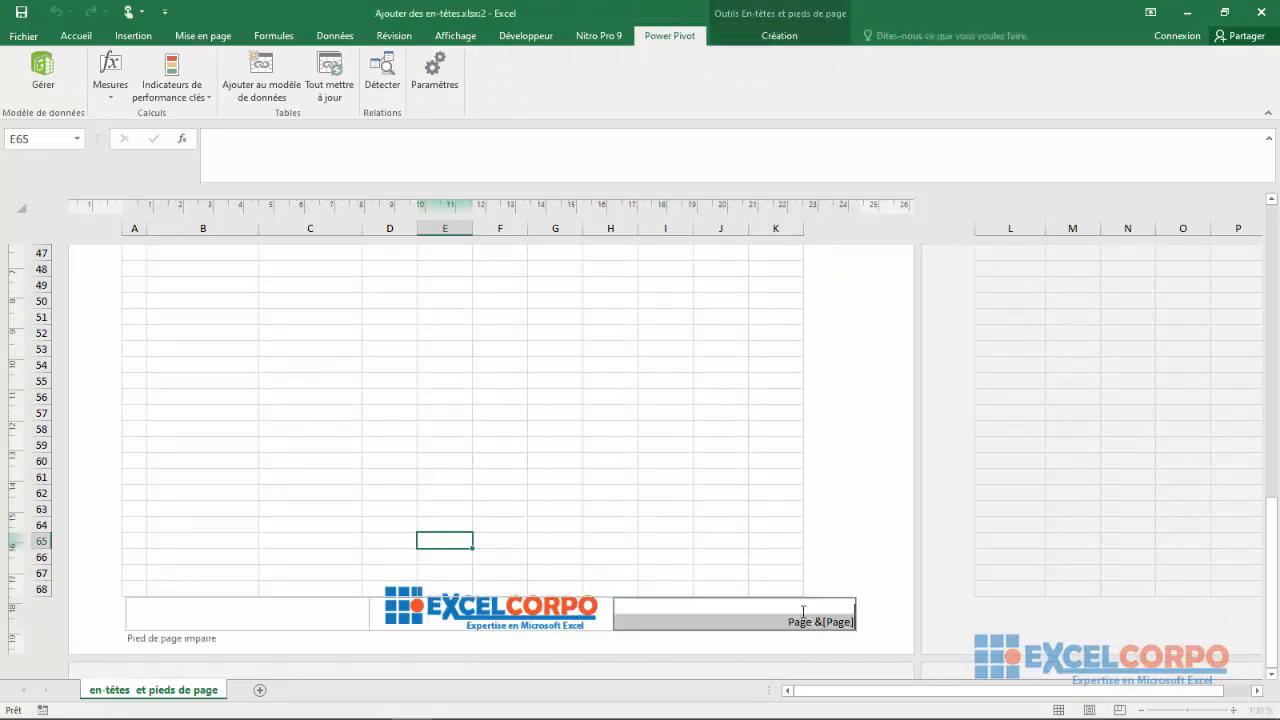
{"action": "left_click", "coordinate": [779, 36]}
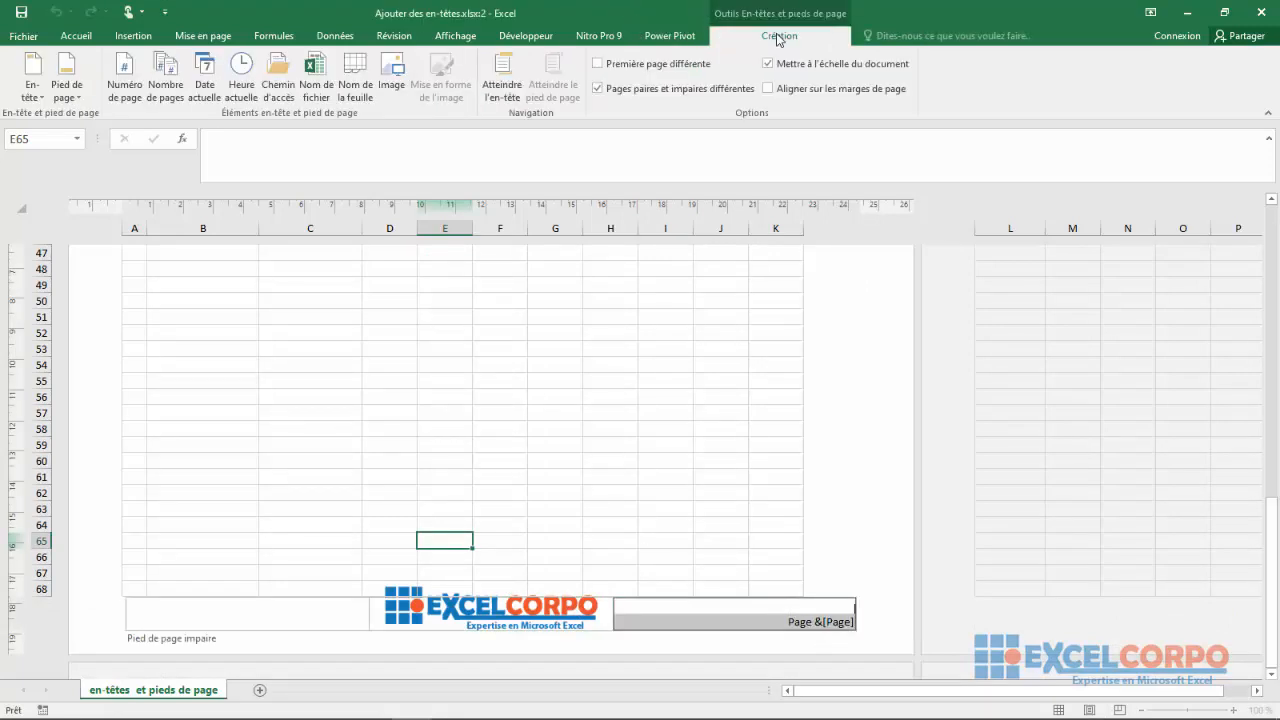
{"action": "left_click", "coordinate": [66, 88]}
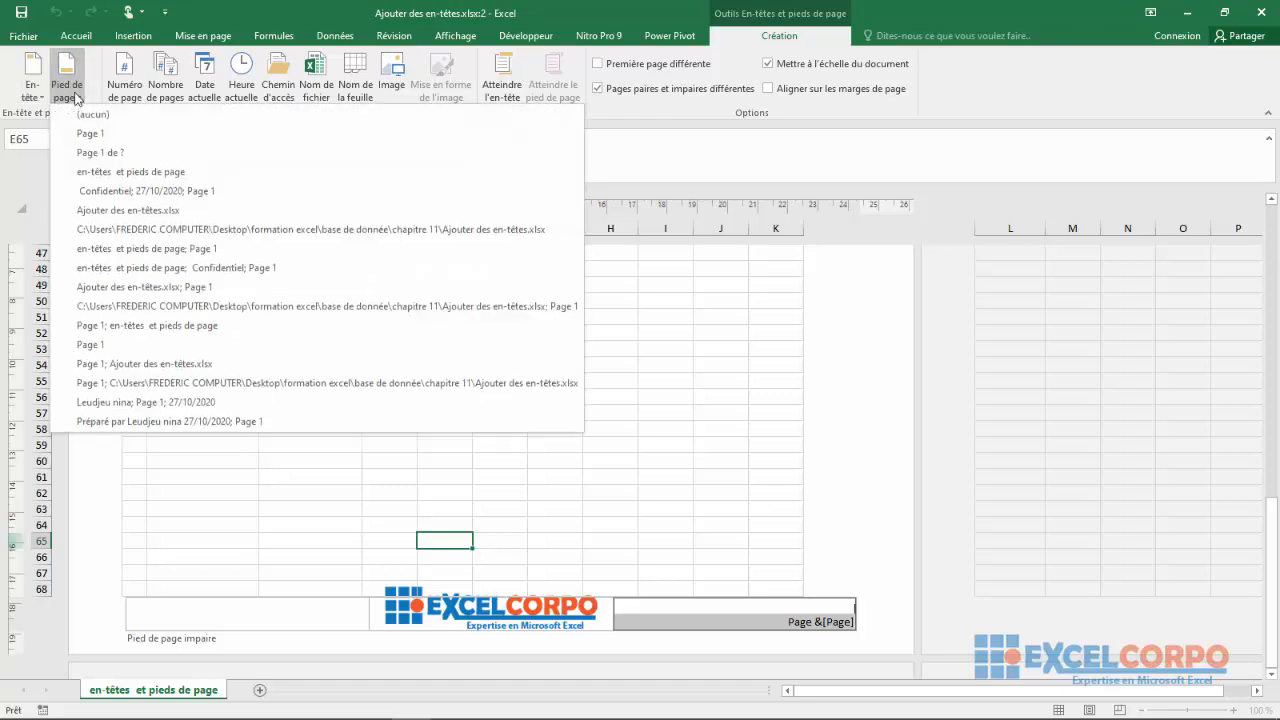
{"action": "left_click", "coordinate": [101, 137]}
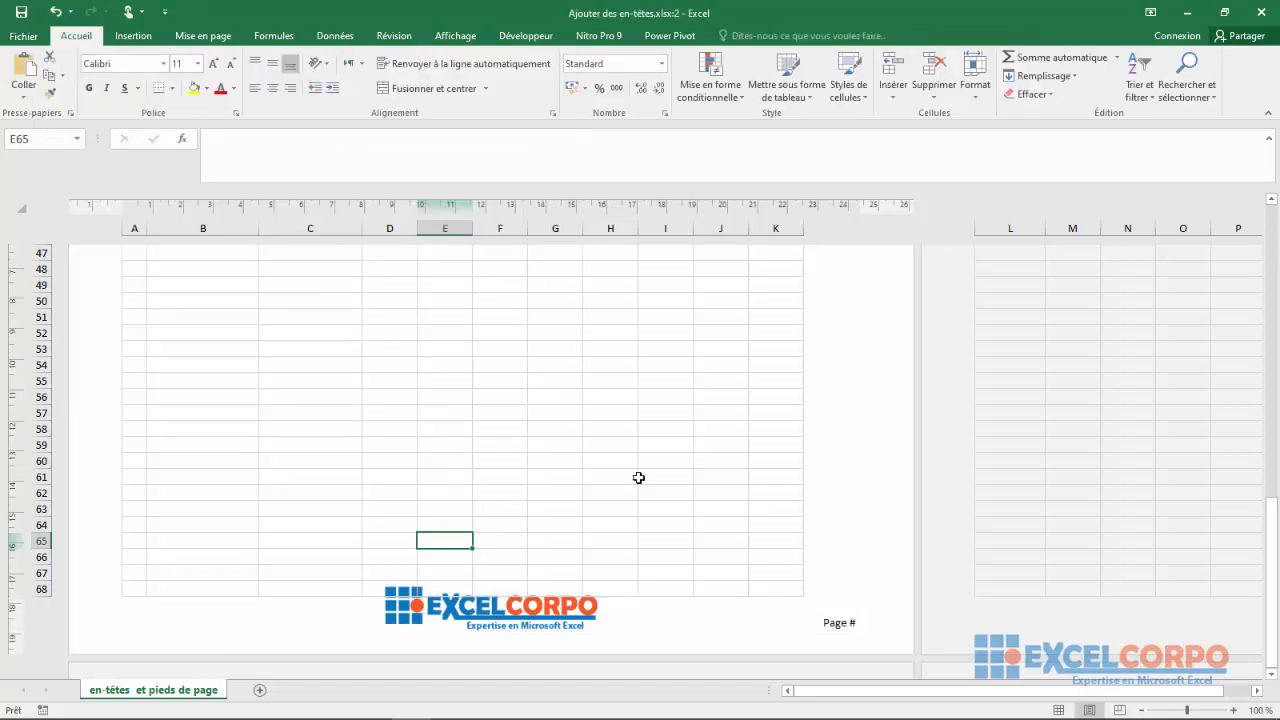
- Check the first page's header and the page number in its centre footer section
{"action": "left_click_drag", "start_coordinate": [1272, 546], "coordinate": [1271, 290]}
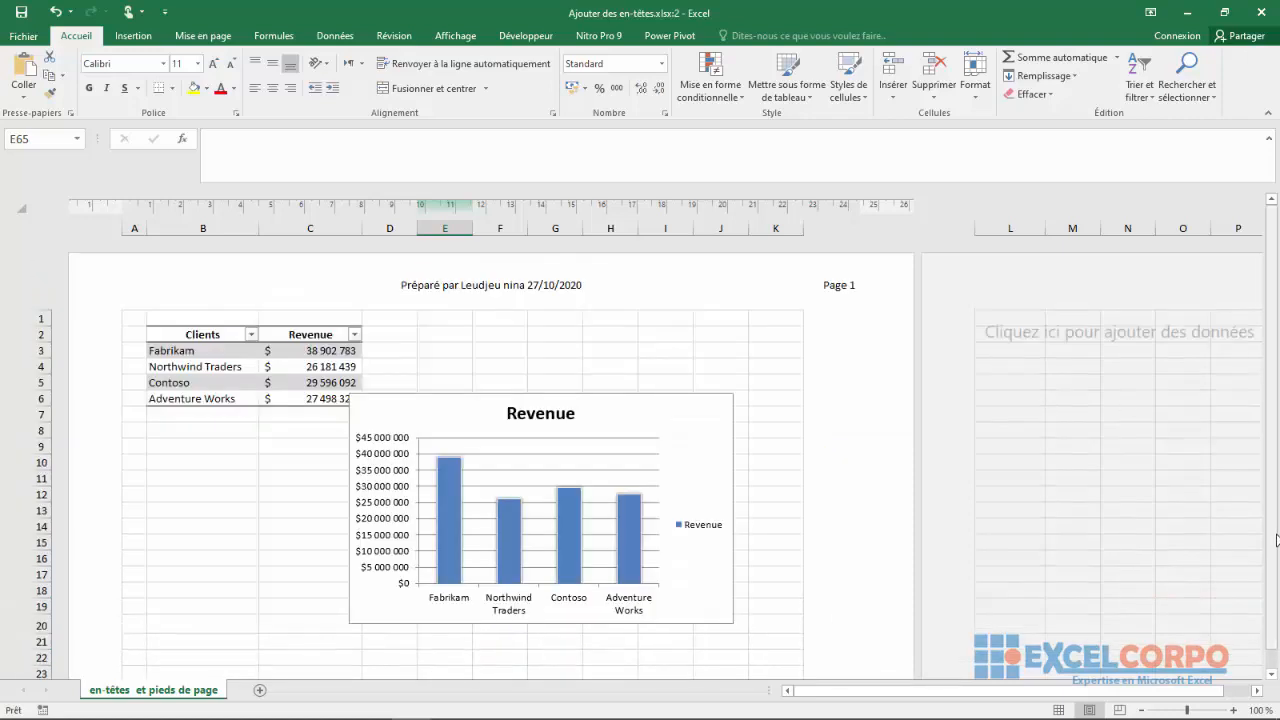
{"action": "left_click_drag", "start_coordinate": [1276, 540], "coordinate": [1273, 585]}
{"action": "scroll", "coordinate": [1086, 286], "scroll_direction": "up", "scroll_amount": 2}
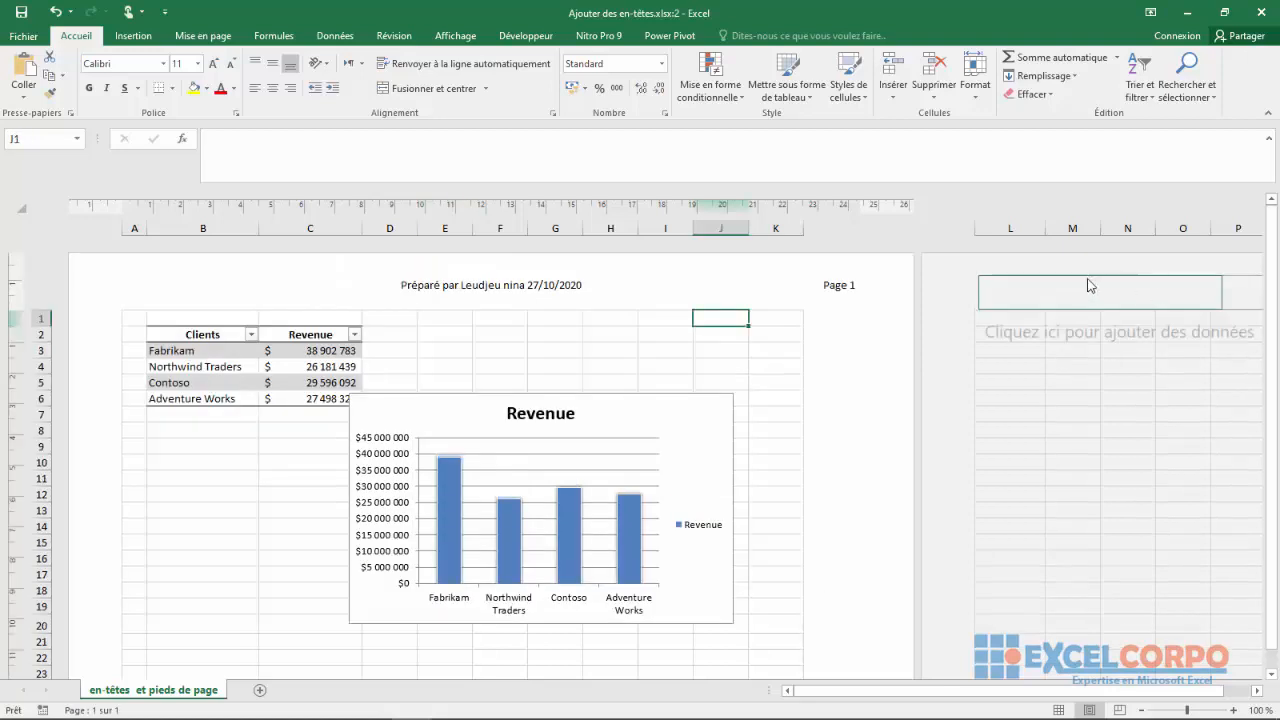
{"action": "left_click", "coordinate": [499, 305]}
{"action": "left_click", "coordinate": [767, 34]}
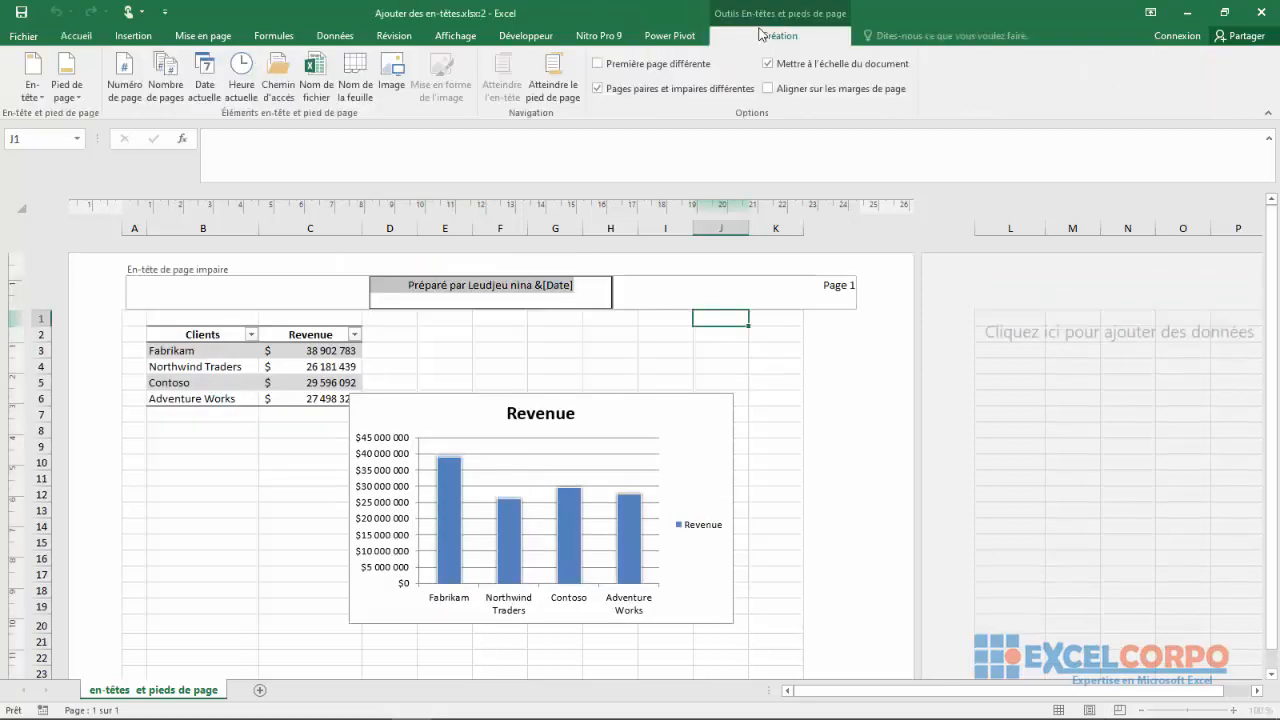
{"action": "left_click", "coordinate": [553, 68]}
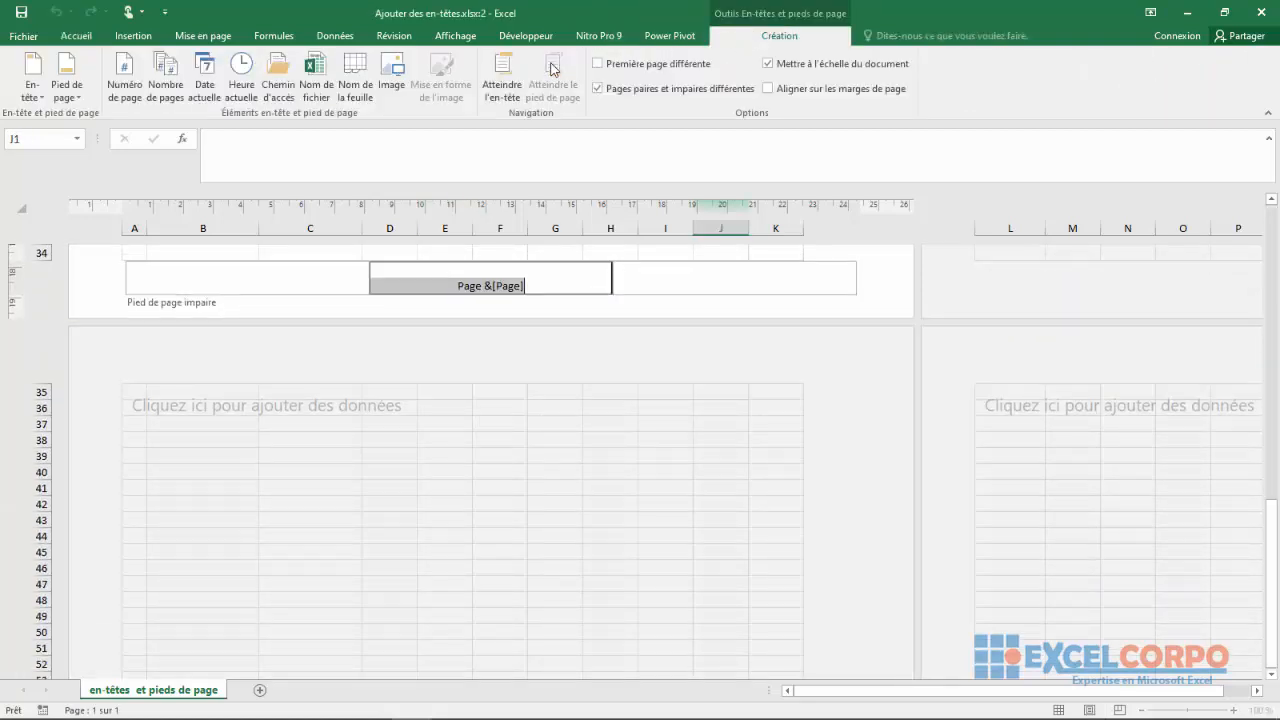
{"action": "left_click", "coordinate": [518, 463]}
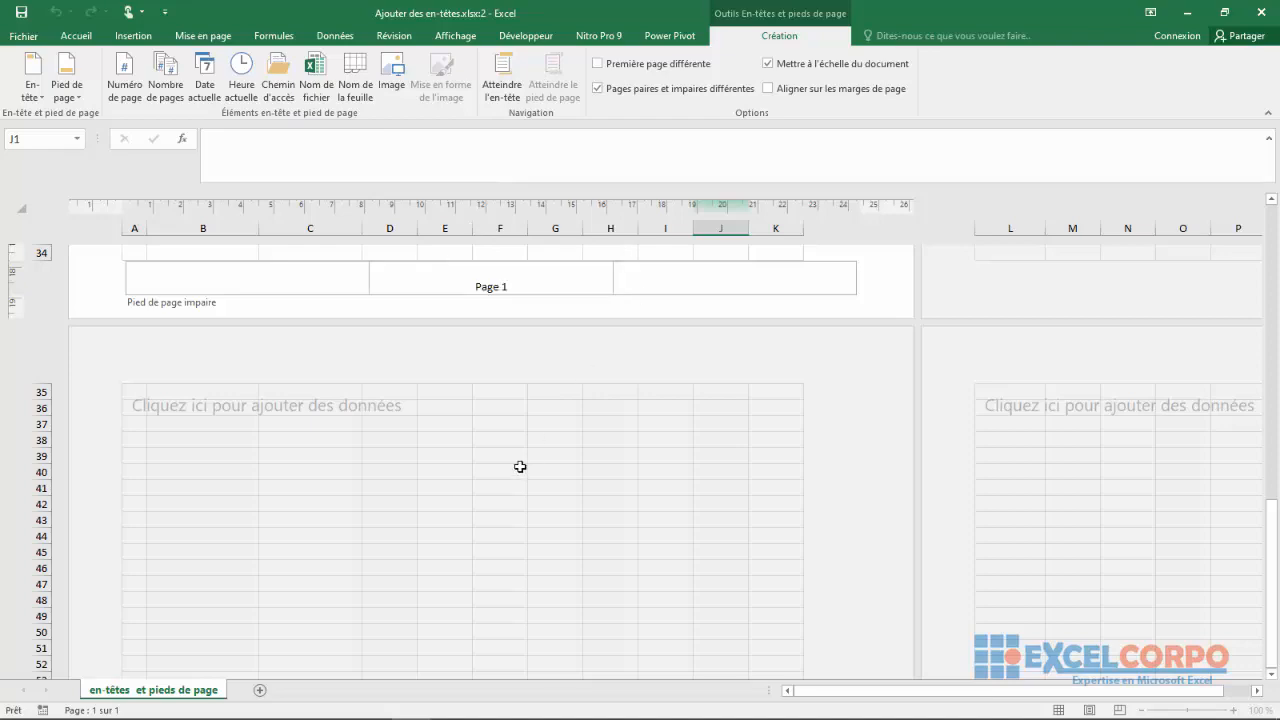
{"action": "scroll", "coordinate": [707, 402], "scroll_direction": "down", "scroll_amount": 1}
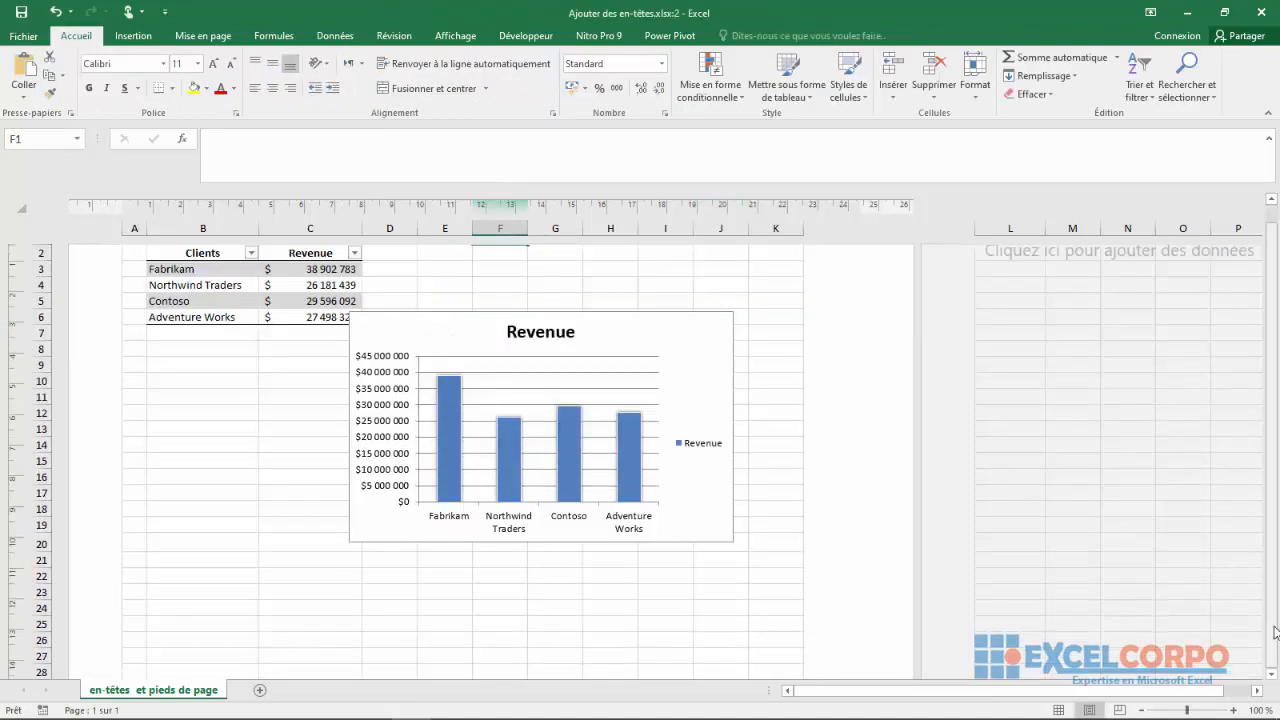
{"action": "left_click", "coordinate": [507, 579]}
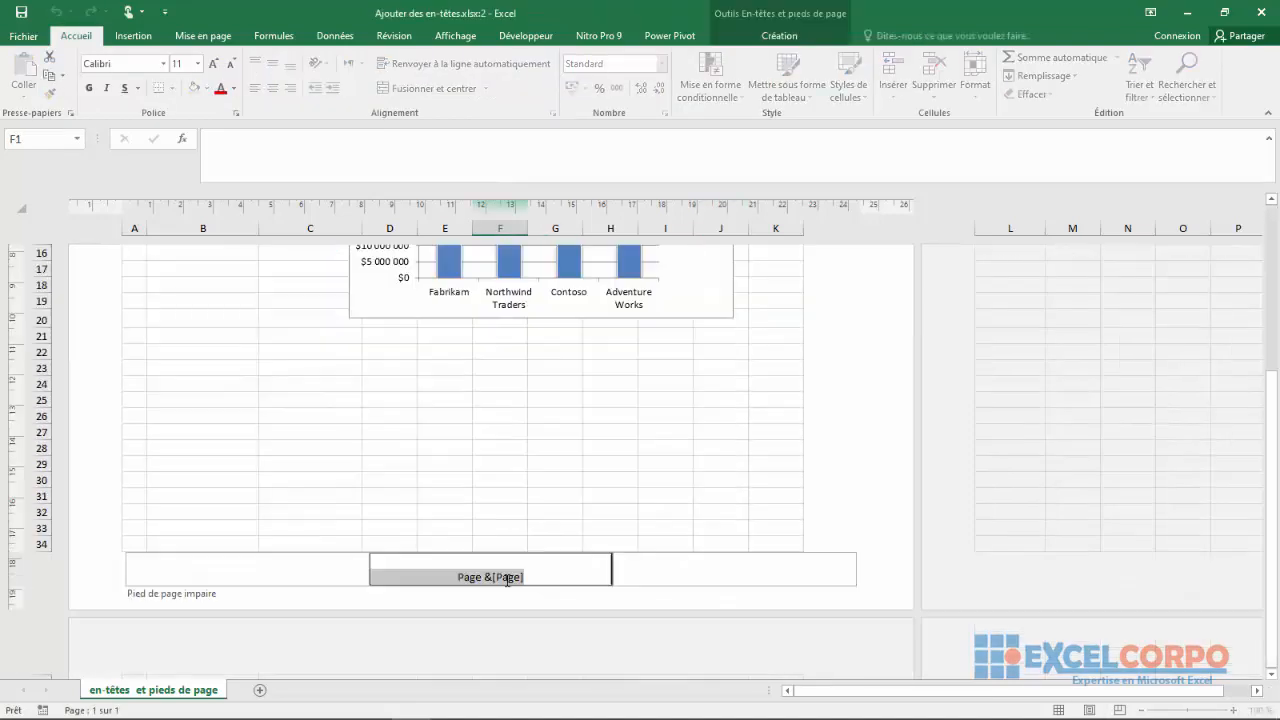
{"action": "left_click", "coordinate": [836, 518]}
- Examine the second page's footer down to row 68 to compare it with the first page's
{"action": "left_click", "coordinate": [1272, 677]}
{"action": "left_click", "coordinate": [1272, 677]}
{"action": "left_click", "coordinate": [1272, 677]}
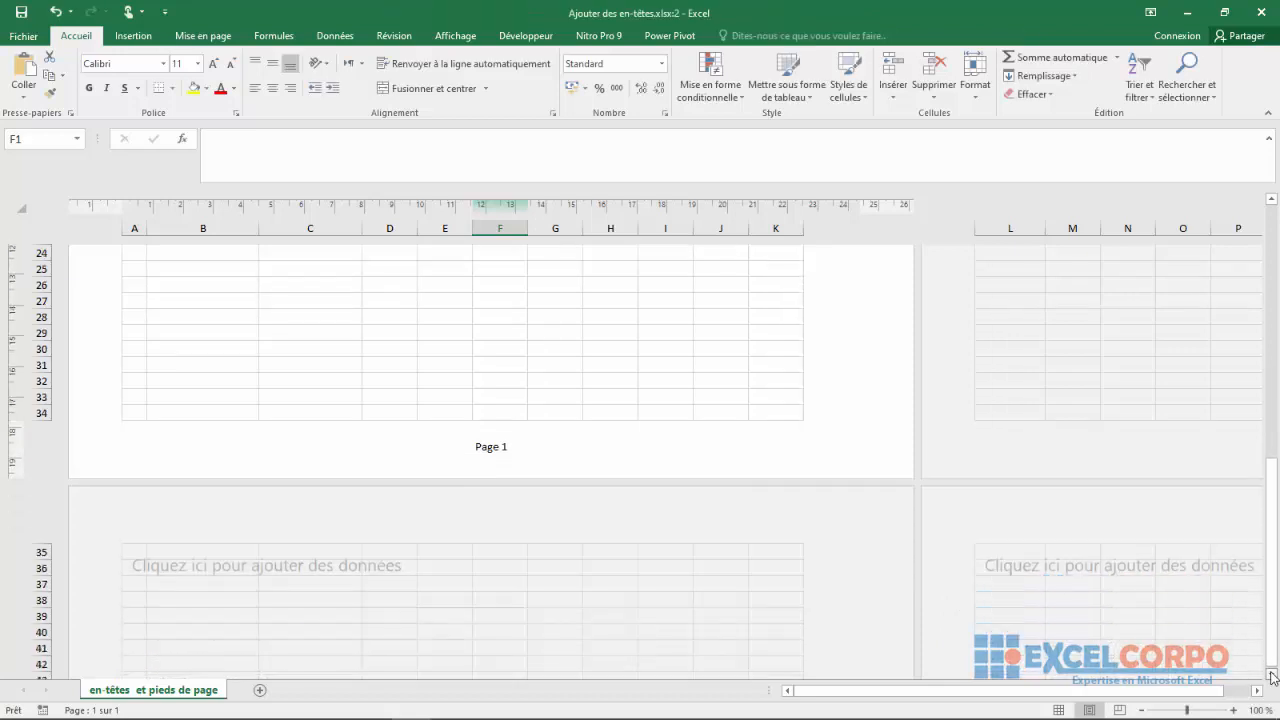
{"action": "left_click", "coordinate": [1272, 677]}
{"action": "left_click", "coordinate": [1272, 677]}
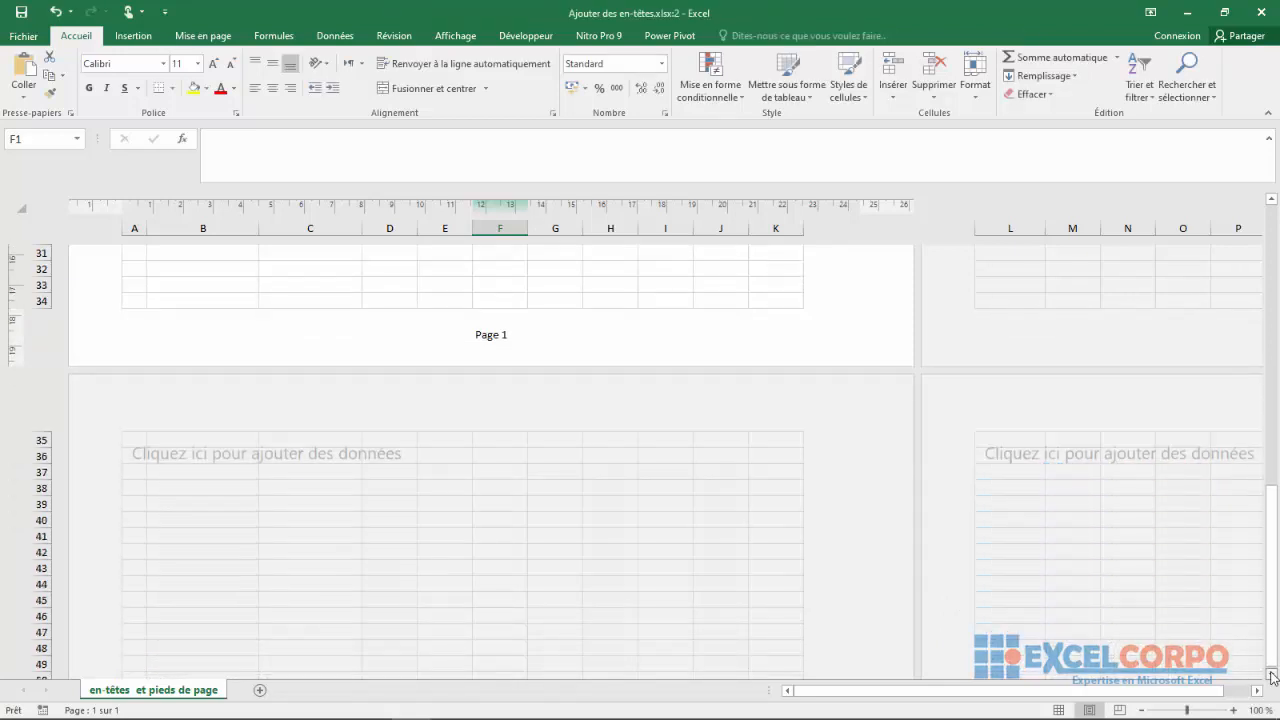
{"action": "left_click", "coordinate": [1272, 677]}
{"action": "left_click", "coordinate": [1272, 677]}
{"action": "left_click", "coordinate": [1272, 677]}
{"action": "left_click", "coordinate": [1272, 677]}
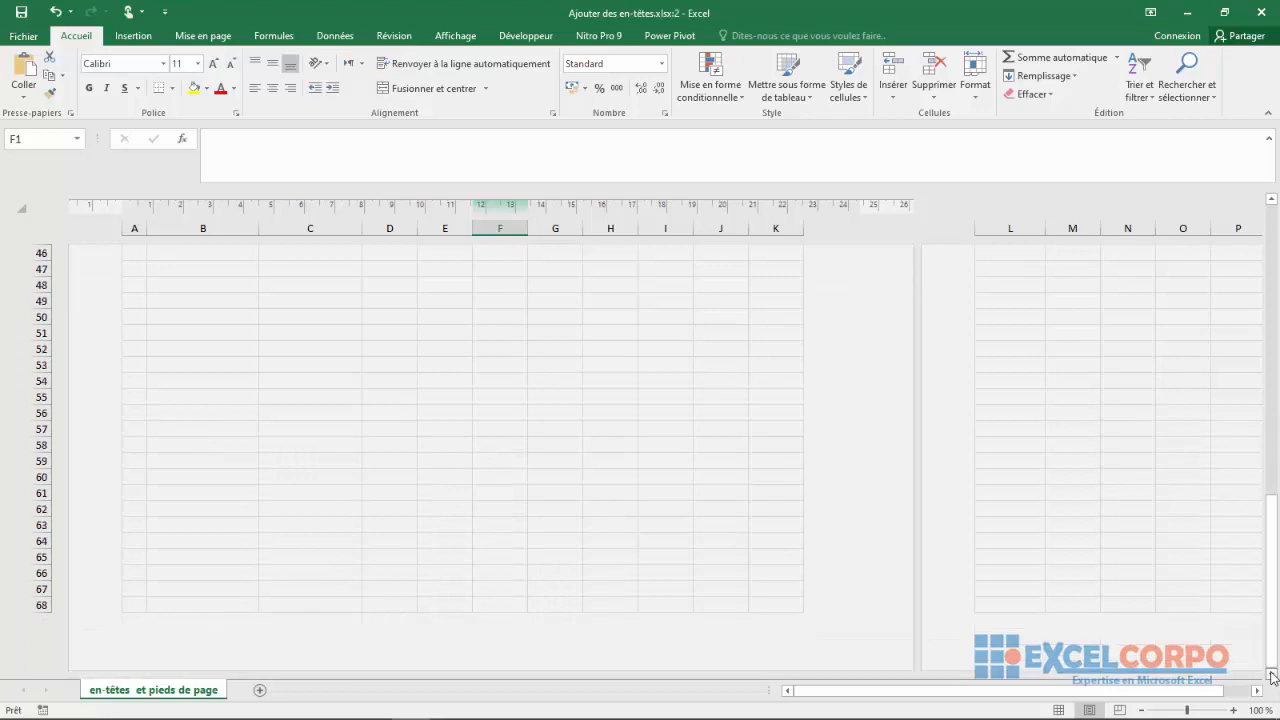
{"action": "left_click", "coordinate": [1272, 677]}
{"action": "left_click", "coordinate": [776, 461]}
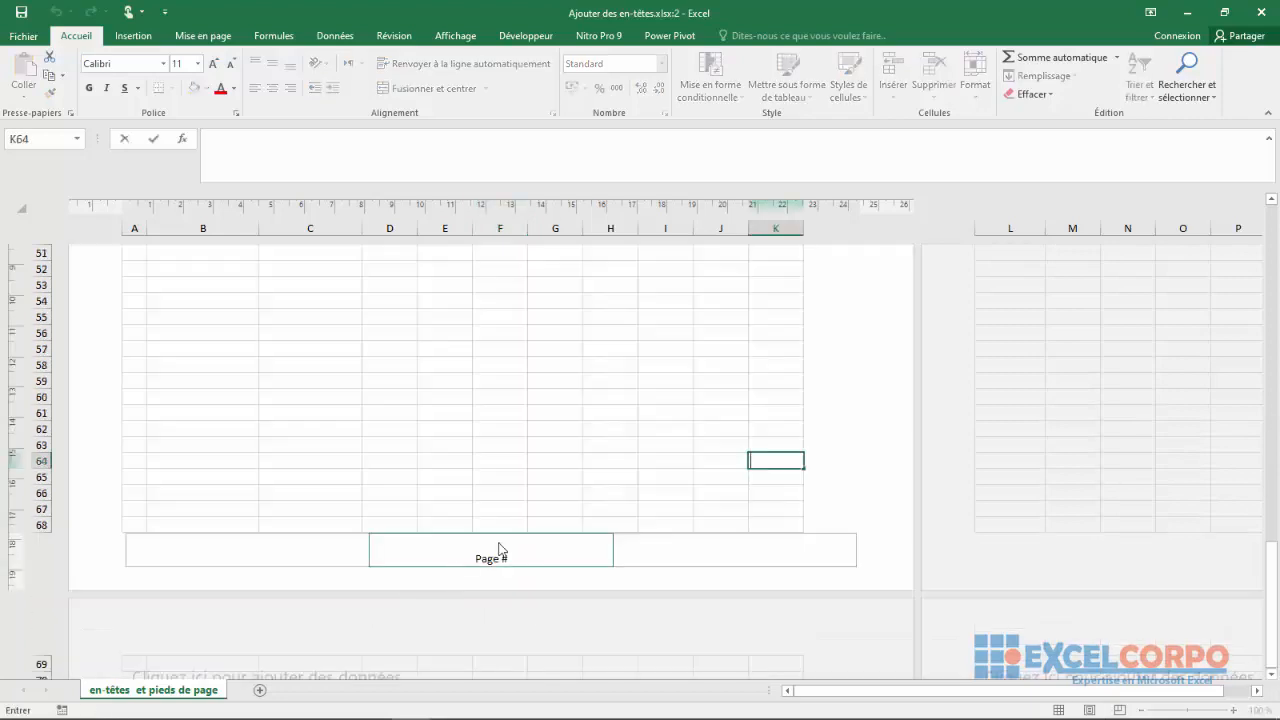
{"action": "left_click", "coordinate": [421, 497]}
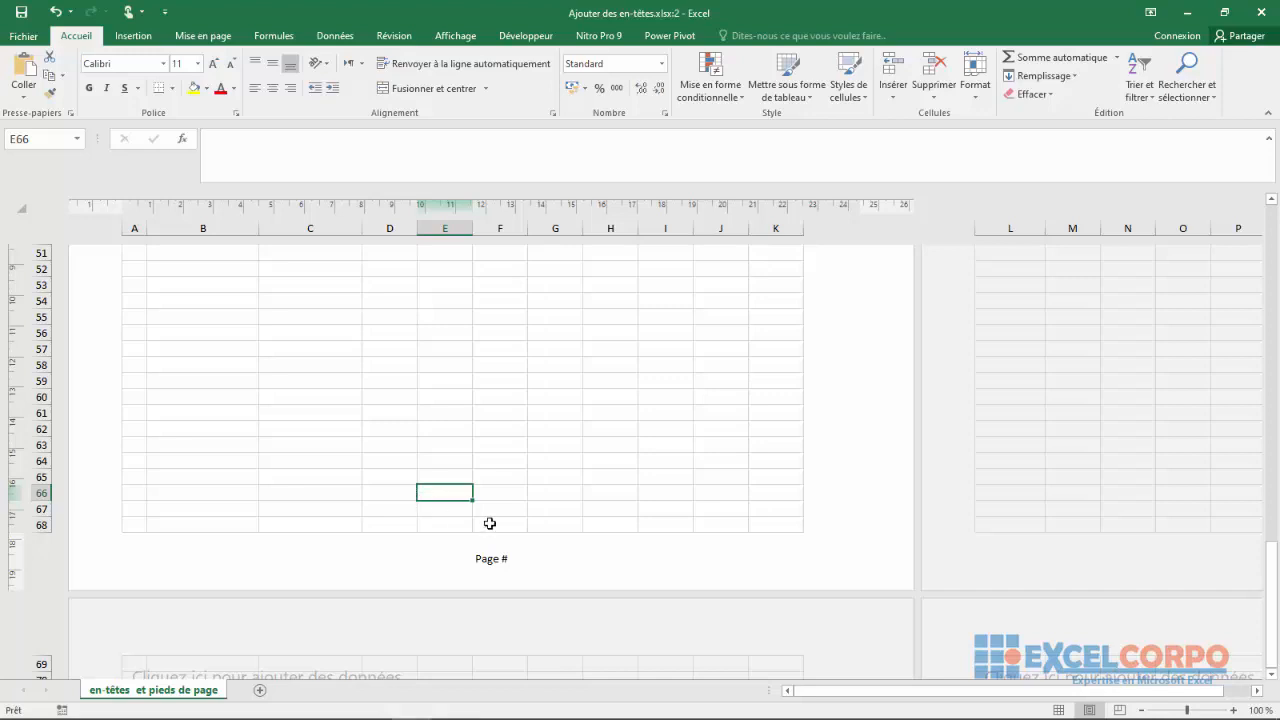
- Replace the page number in the second page's centre footer section with the picture excel corpo.png, working offline
{"action": "left_click", "coordinate": [476, 553]}
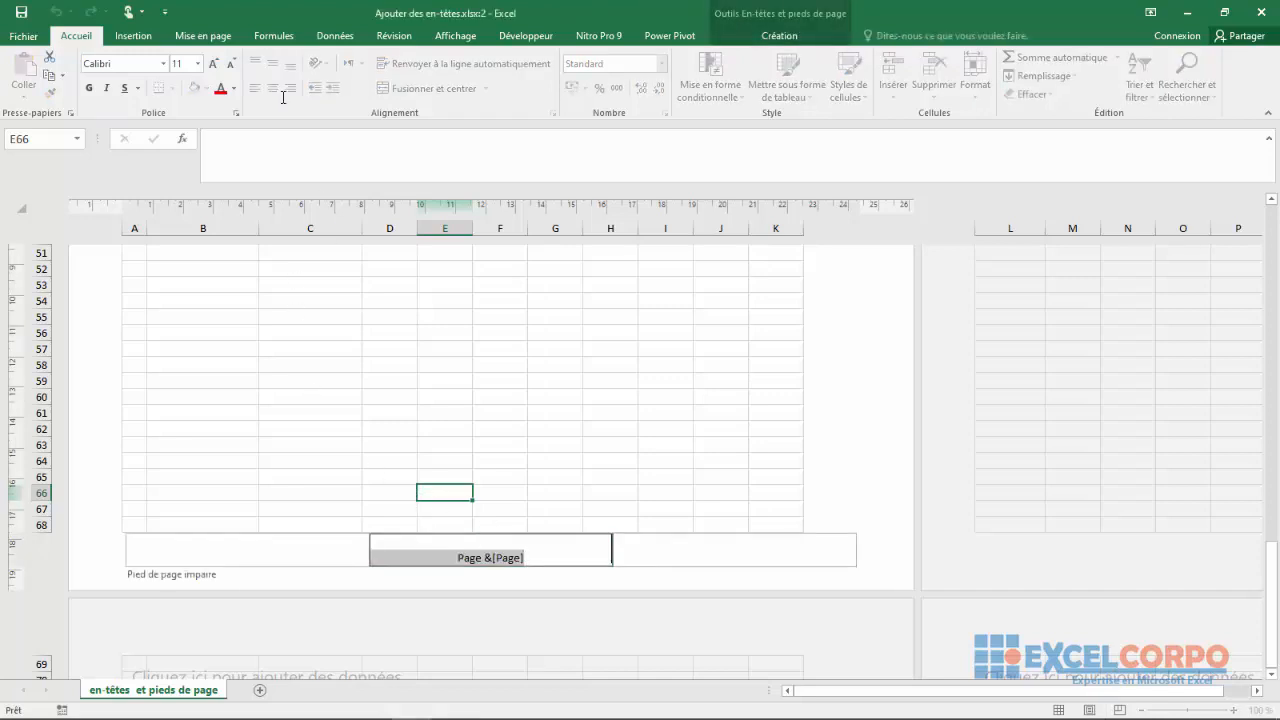
{"action": "left_click", "coordinate": [726, 38]}
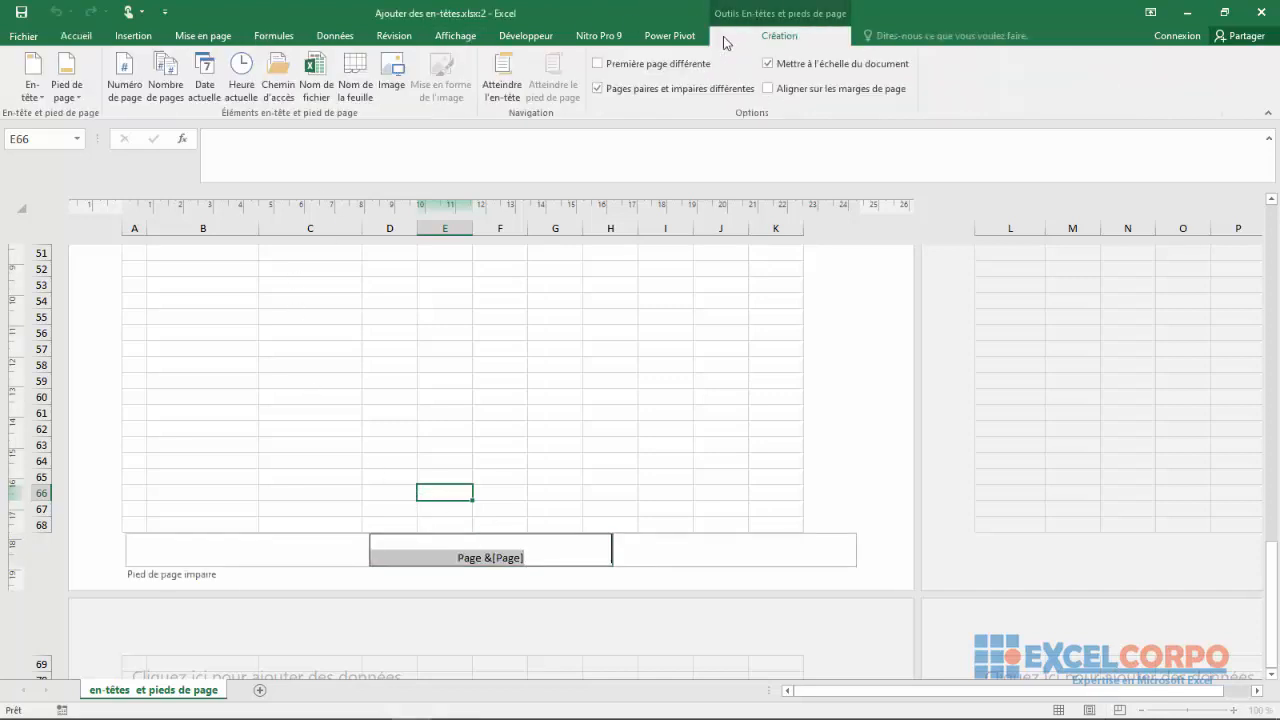
{"action": "left_click", "coordinate": [390, 86]}
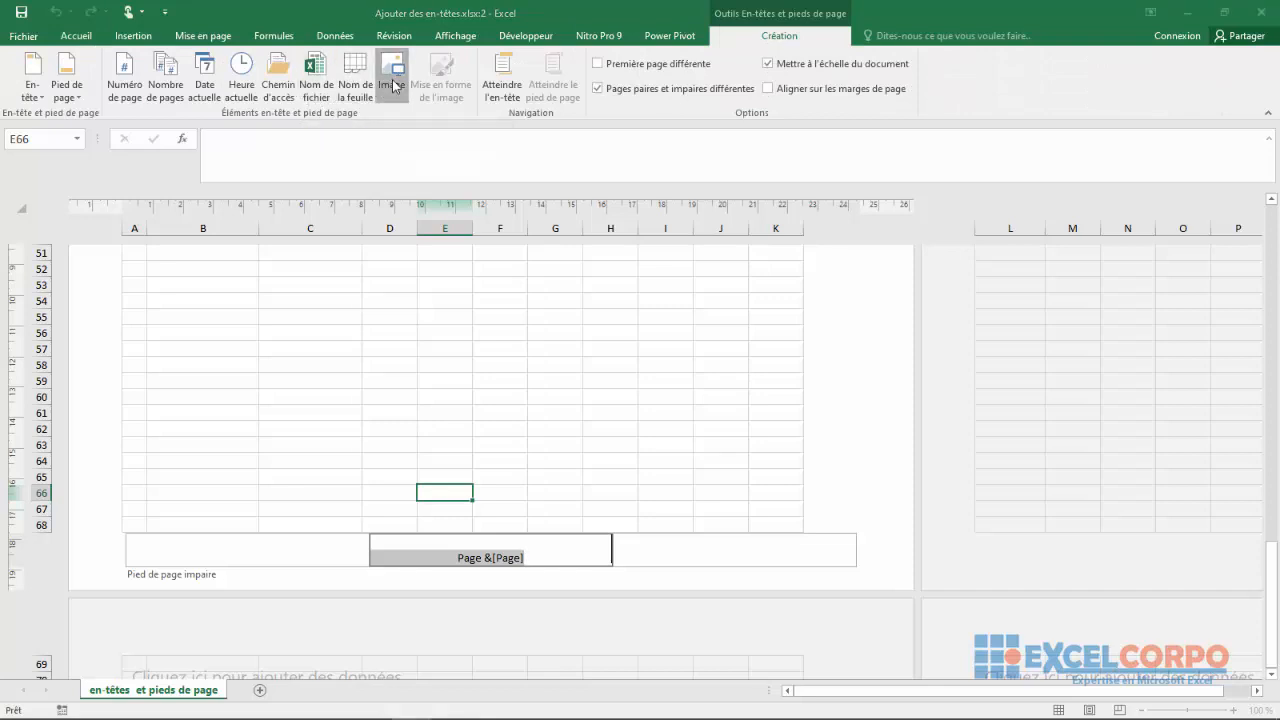
{"action": "left_click", "coordinate": [628, 403]}
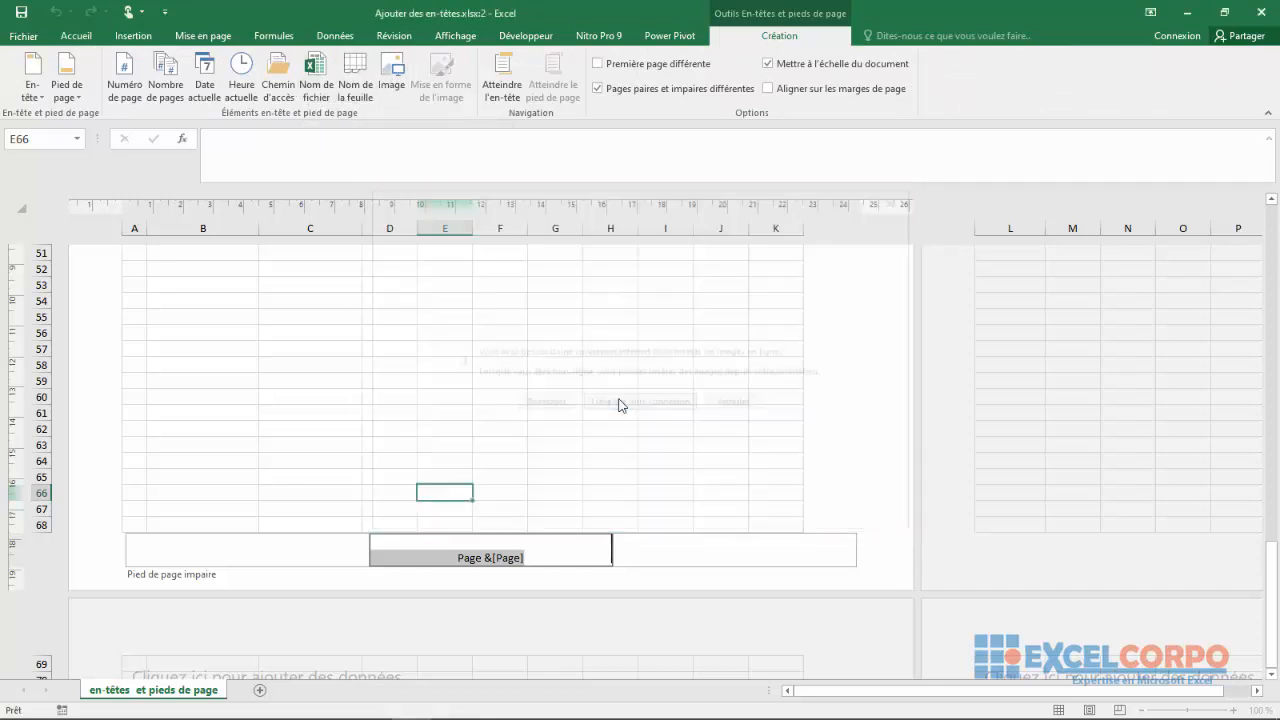
{"action": "left_click", "coordinate": [576, 145]}
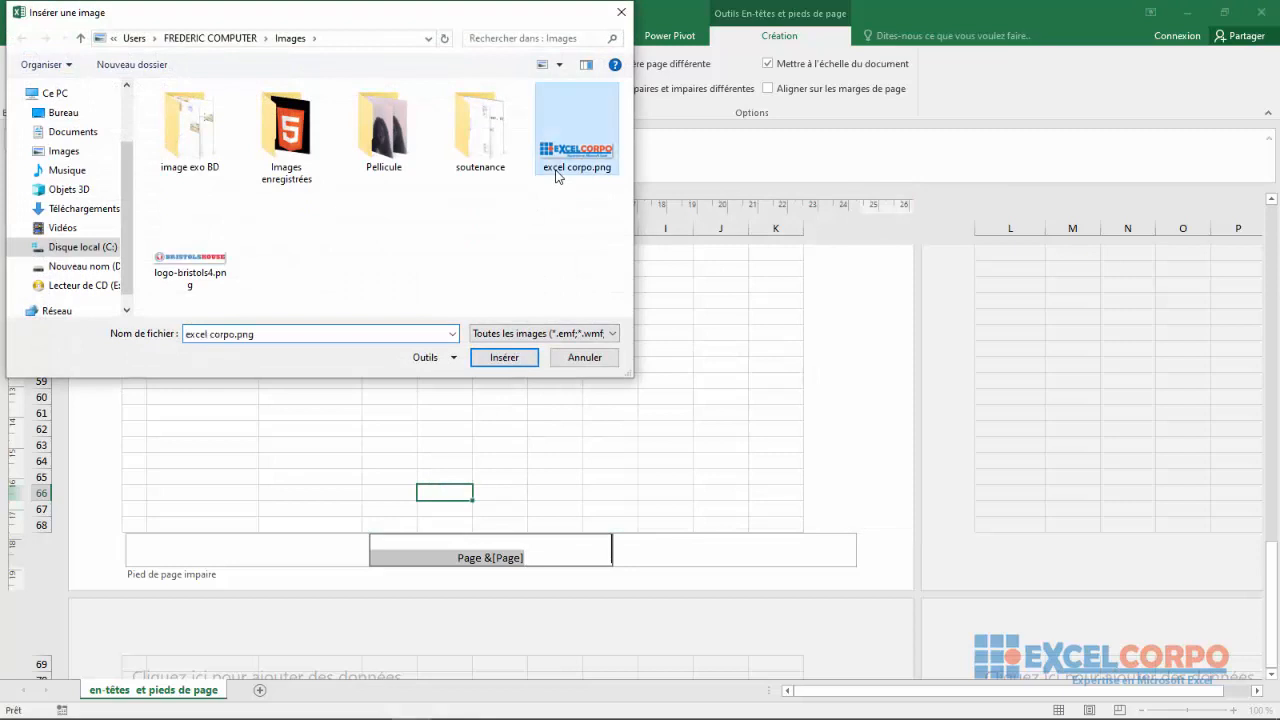
{"action": "left_click", "coordinate": [504, 357]}
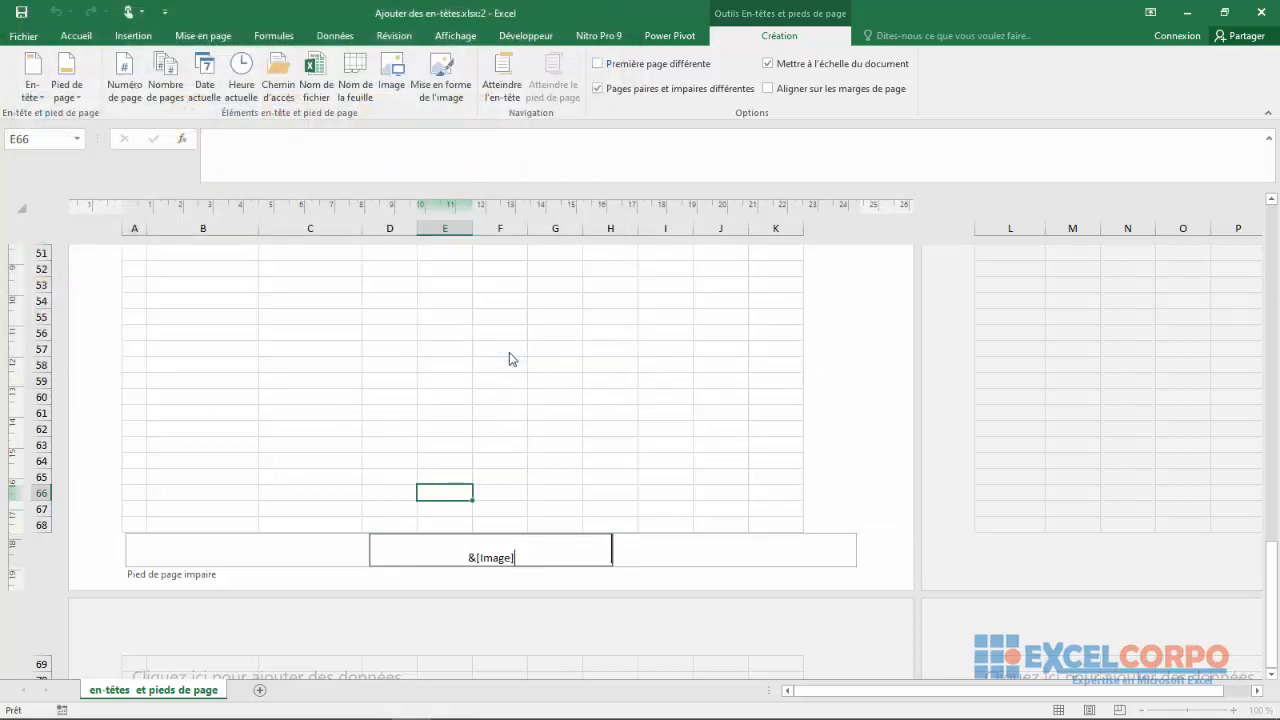
{"action": "left_click", "coordinate": [603, 406]}
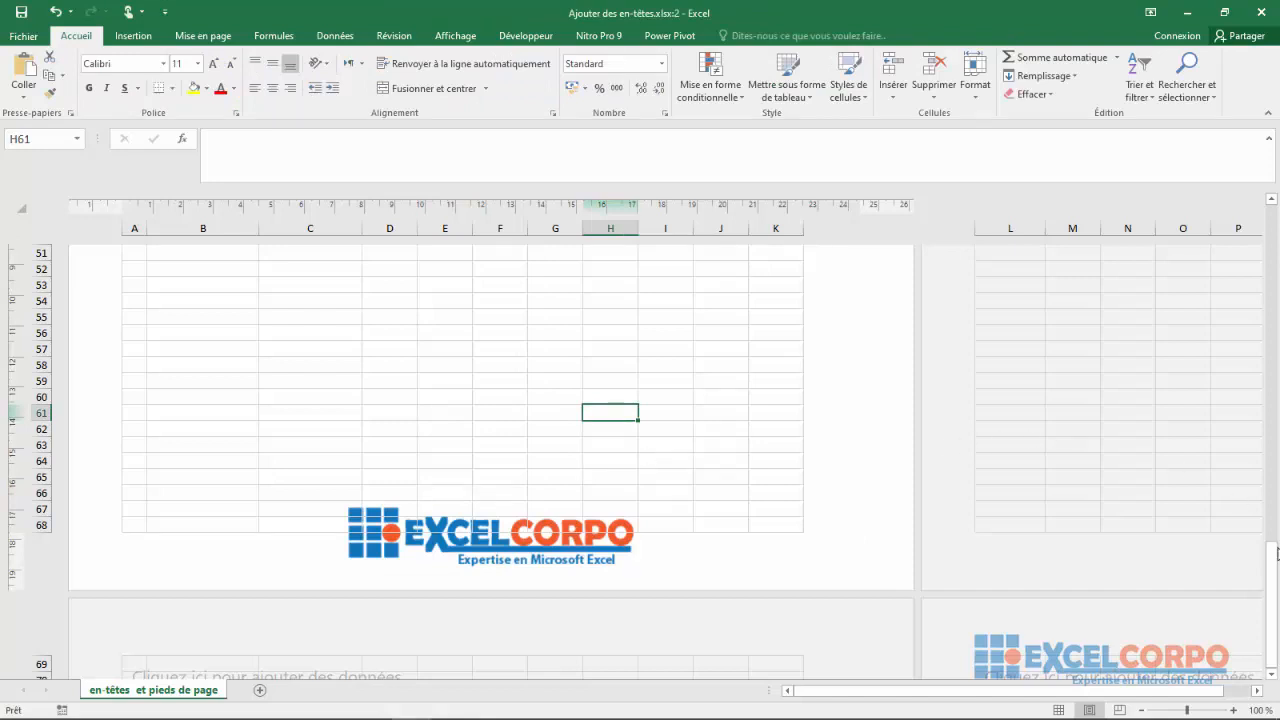
- Return to the first page and open the right section of its odd-page header for editing
{"action": "left_click_drag", "start_coordinate": [1277, 553], "coordinate": [1249, 199]}
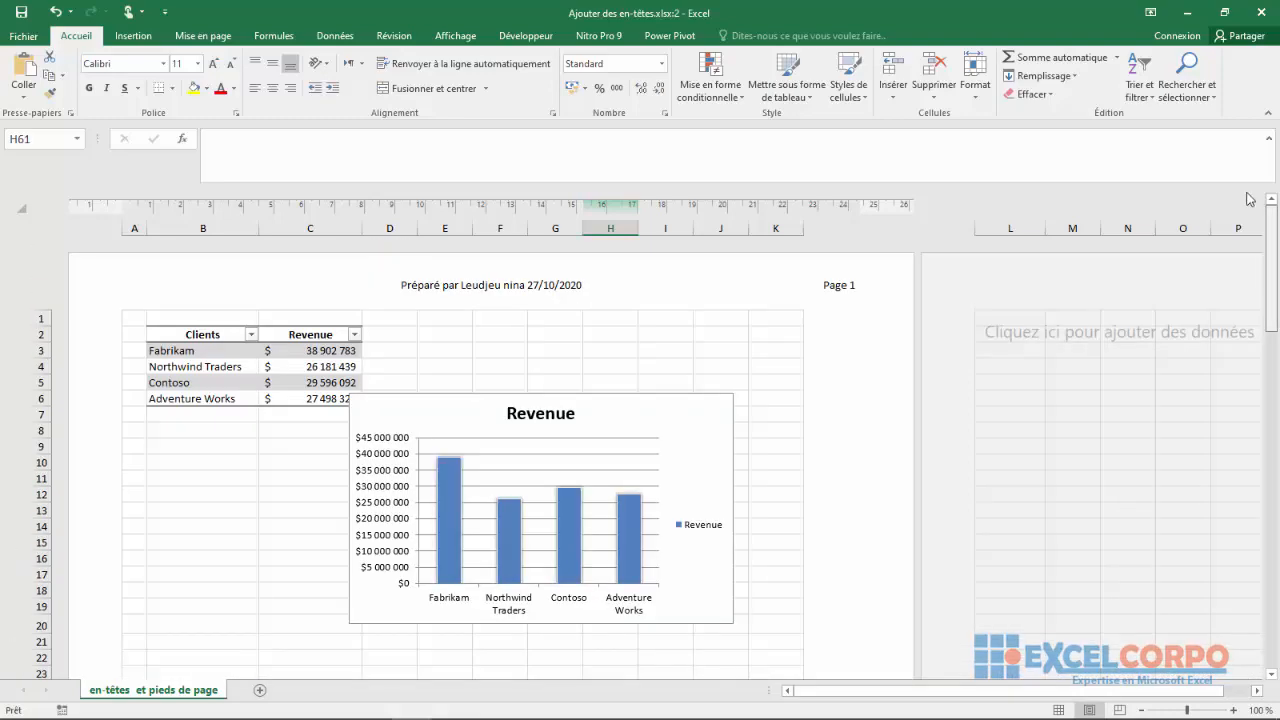
{"action": "left_click_drag", "start_coordinate": [1274, 250], "coordinate": [1278, 304]}
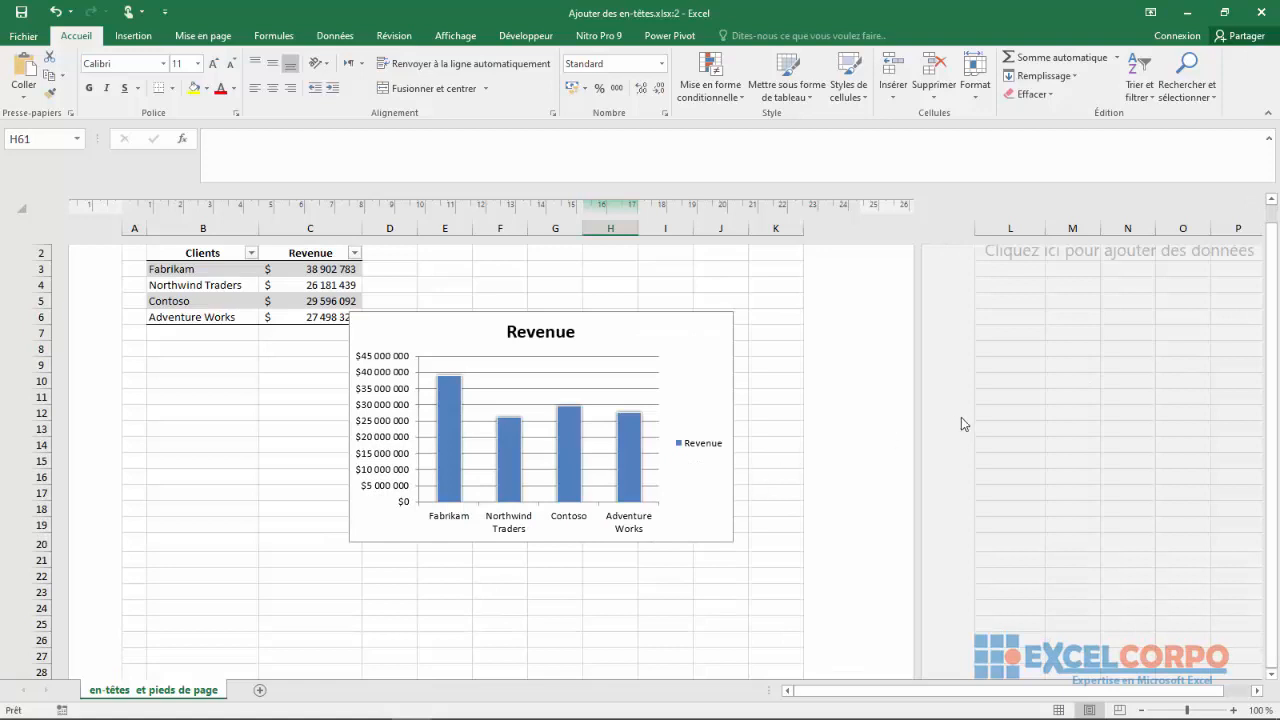
{"action": "left_click_drag", "start_coordinate": [1276, 355], "coordinate": [1275, 325]}
{"action": "left_click", "coordinate": [632, 304]}
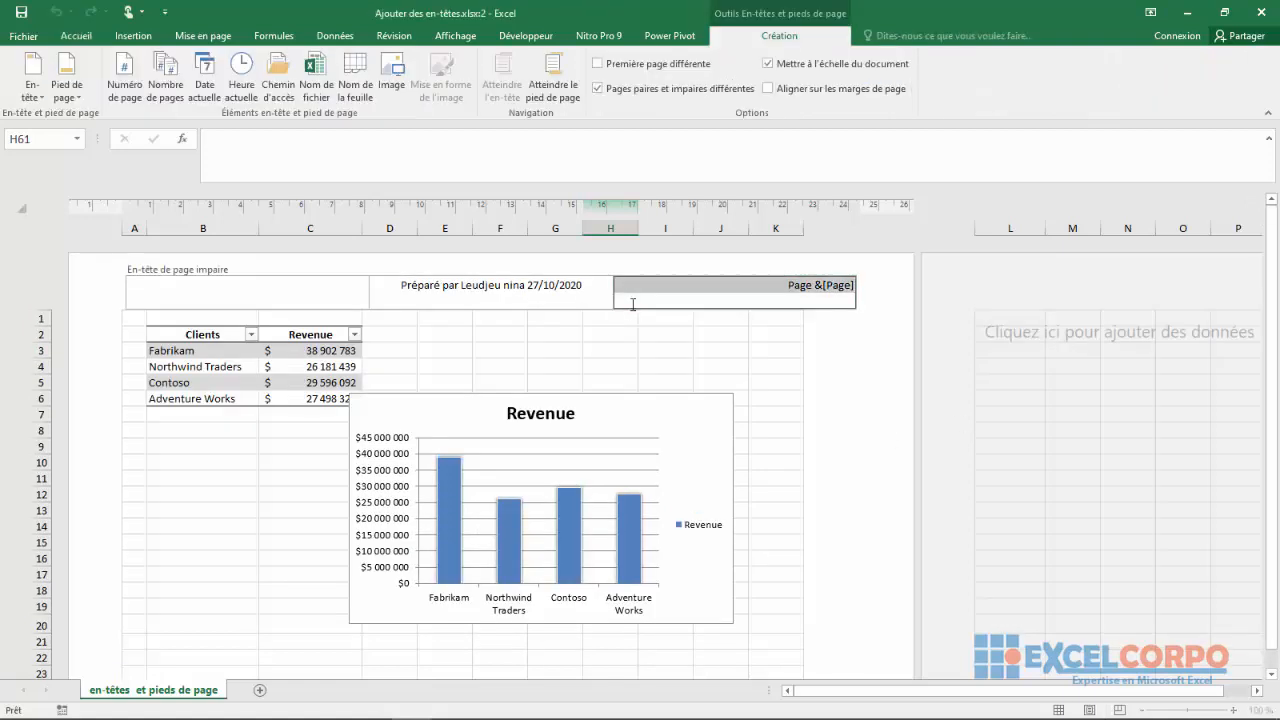